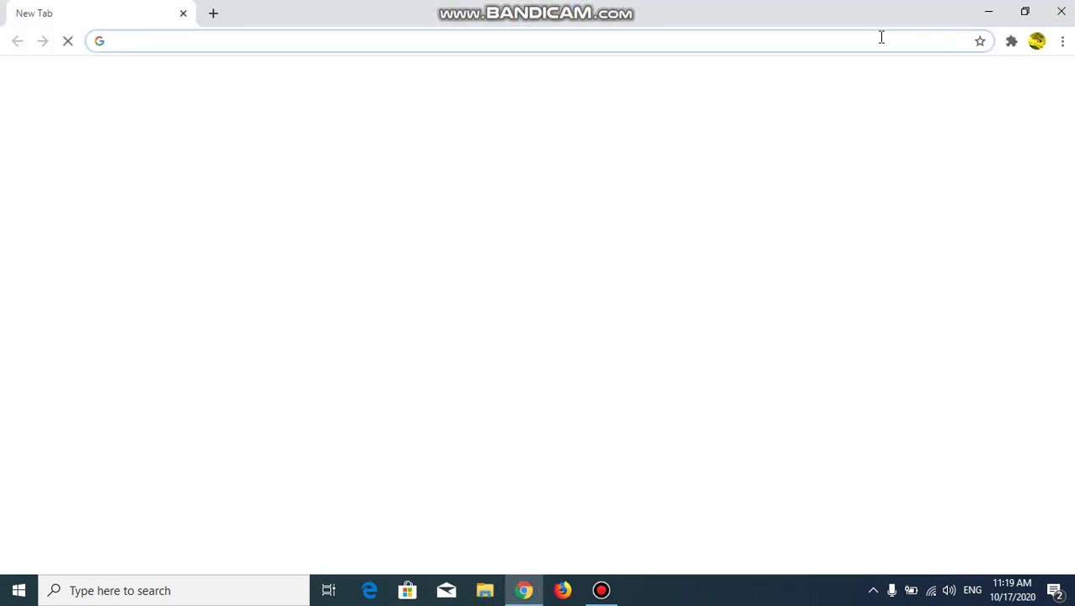
From a new Chrome tab, open the Viettel Web mail sign-in page at mail.metfone.com.kh
click(399, 400)
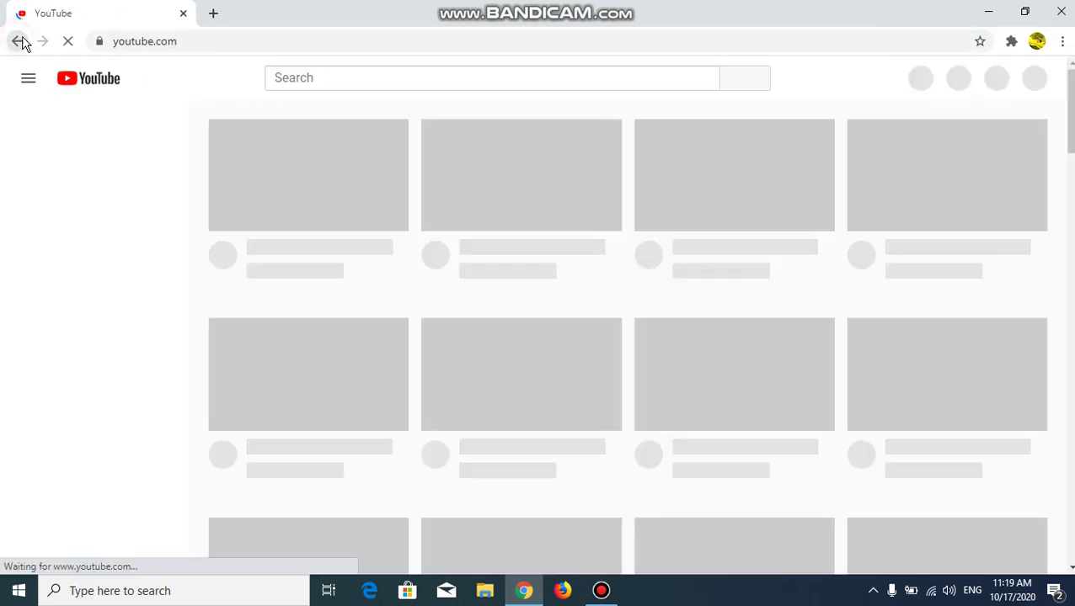
click(18, 42)
click(450, 395)
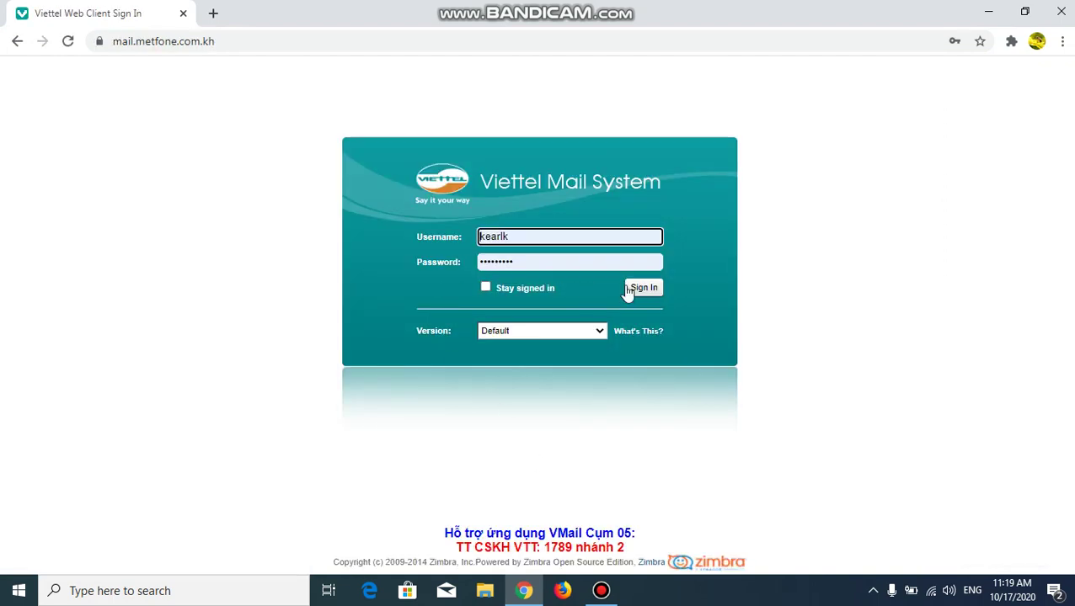
Sign in and download REPORT SCORE OF AREA STAFF IN OCT-2020 (4).xlsx from the area staff report email
click(642, 288)
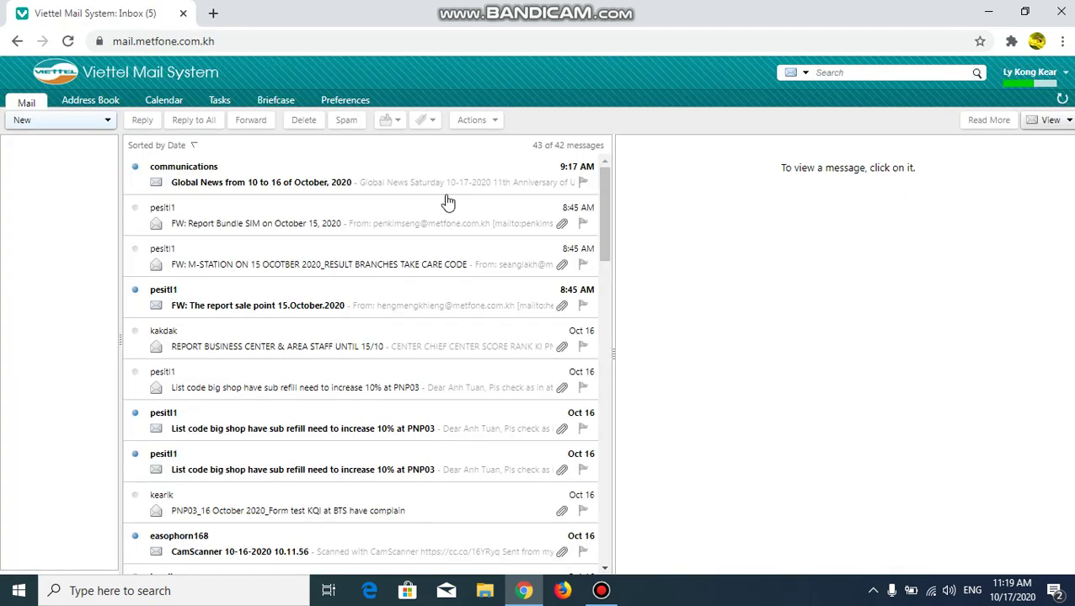
click(258, 336)
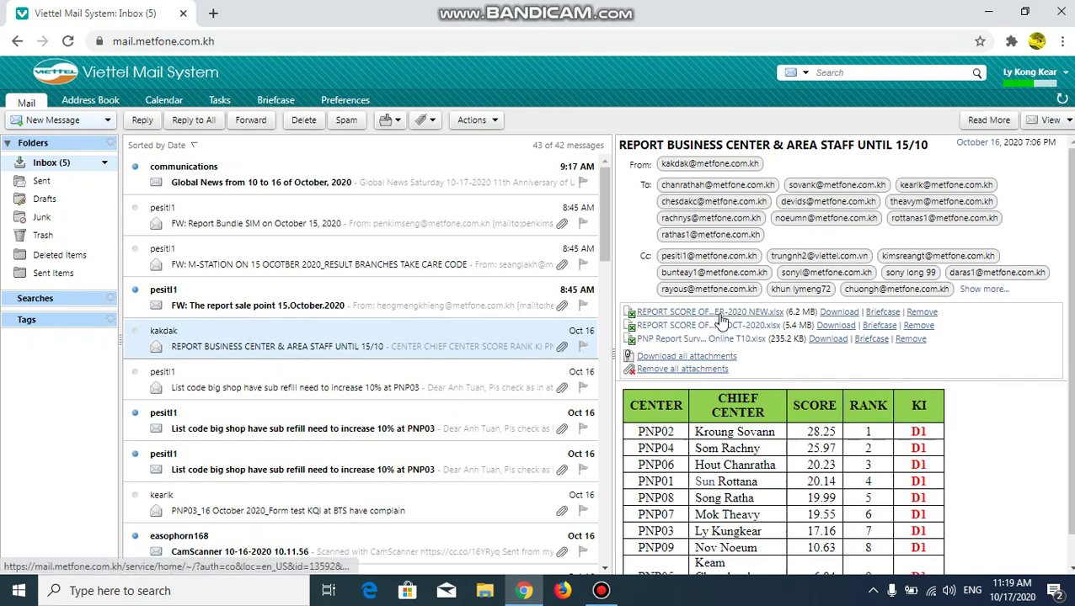
click(700, 325)
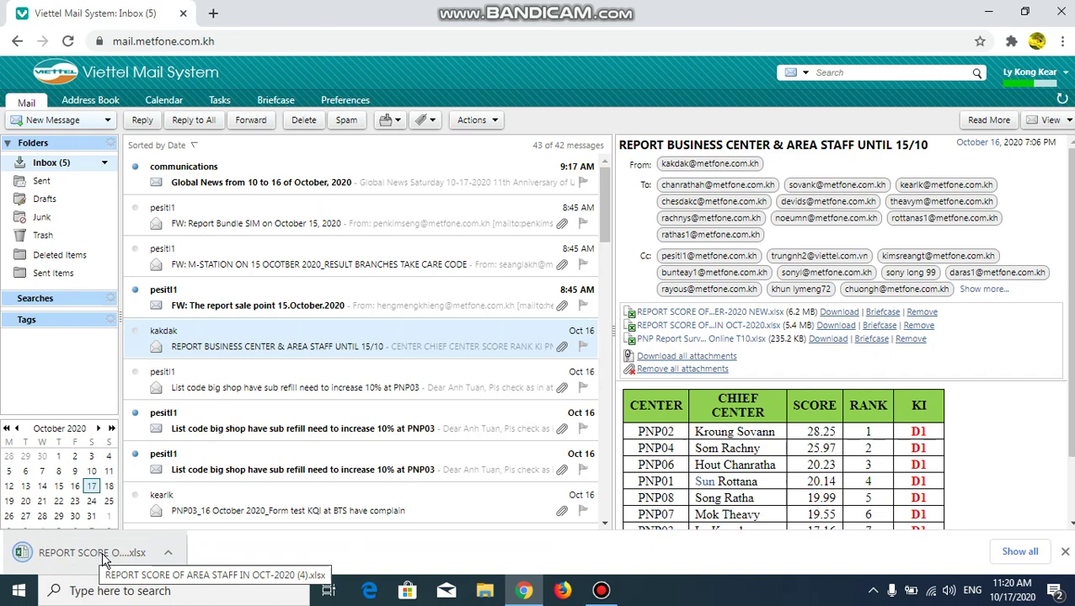
Open REPORT SCORE OF AREA STAFF IN OCT-2020 (4).xlsx maximized, with editing and content enabled and links not updated
click(104, 558)
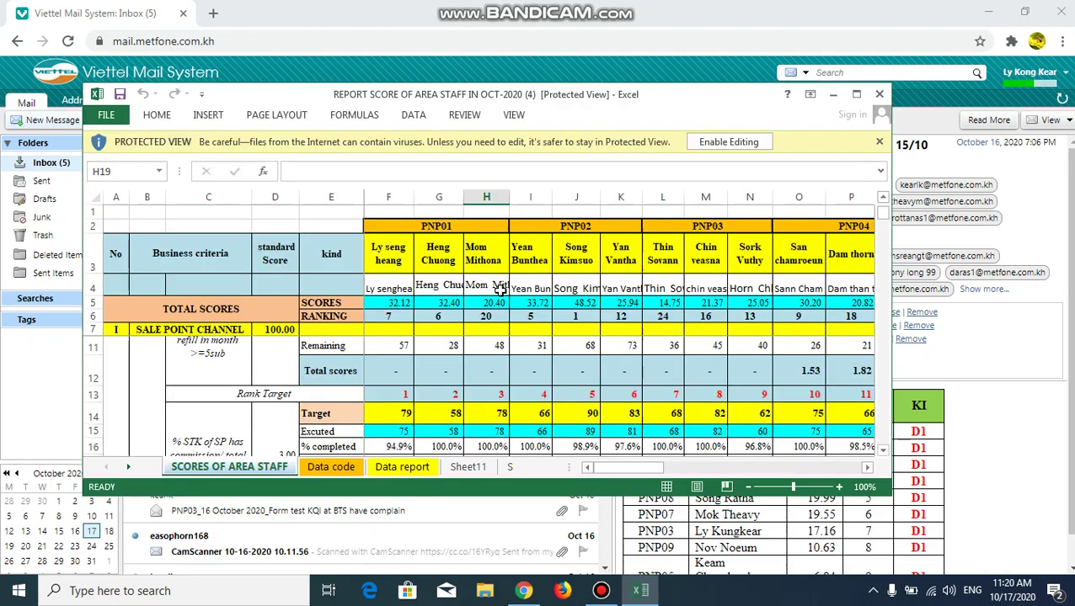
click(856, 94)
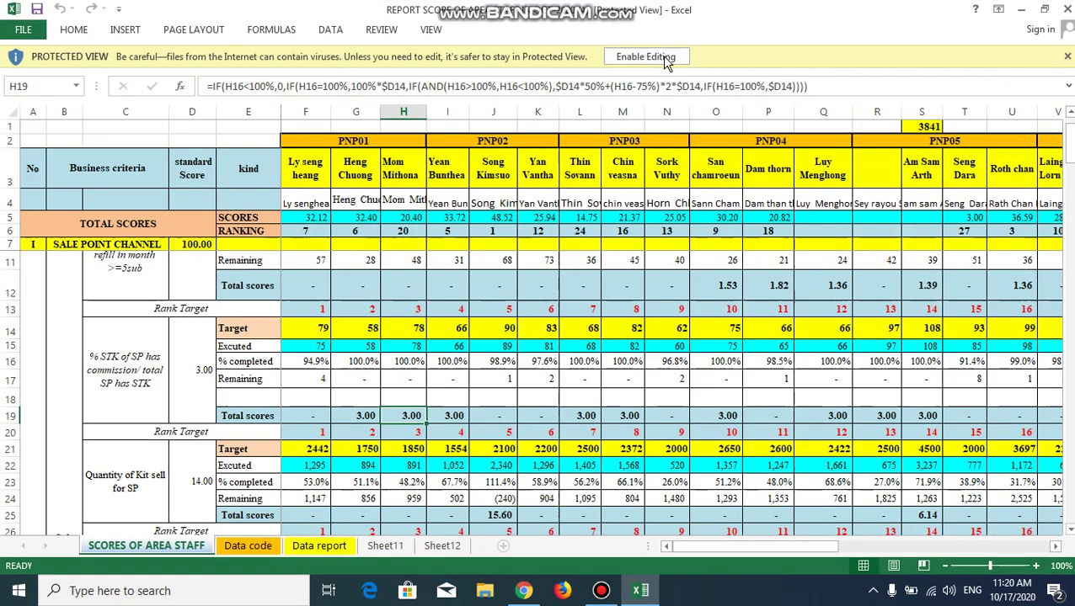
click(661, 56)
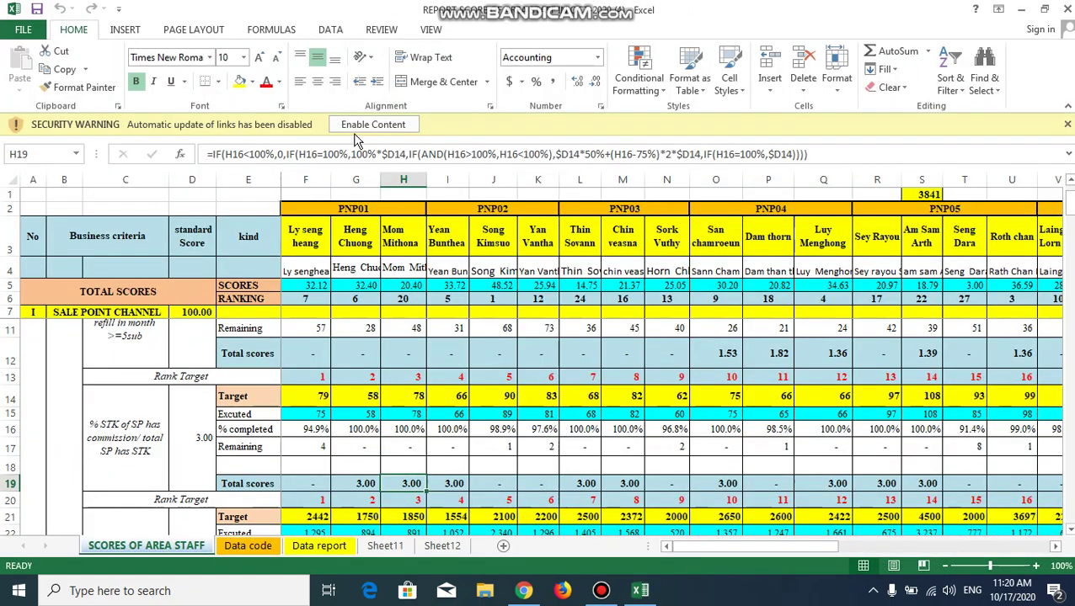
click(355, 123)
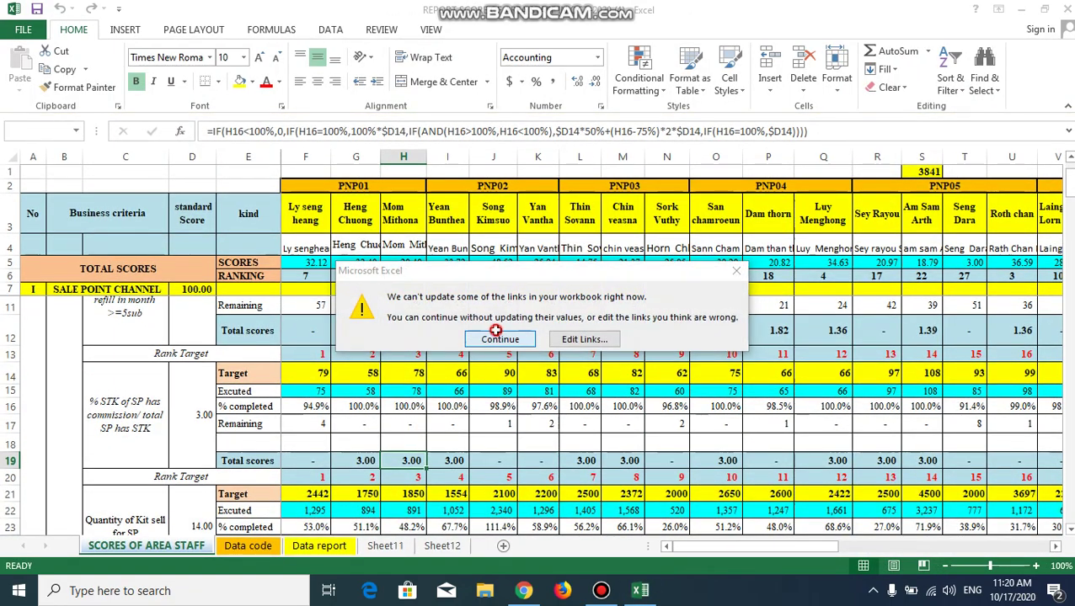
click(497, 335)
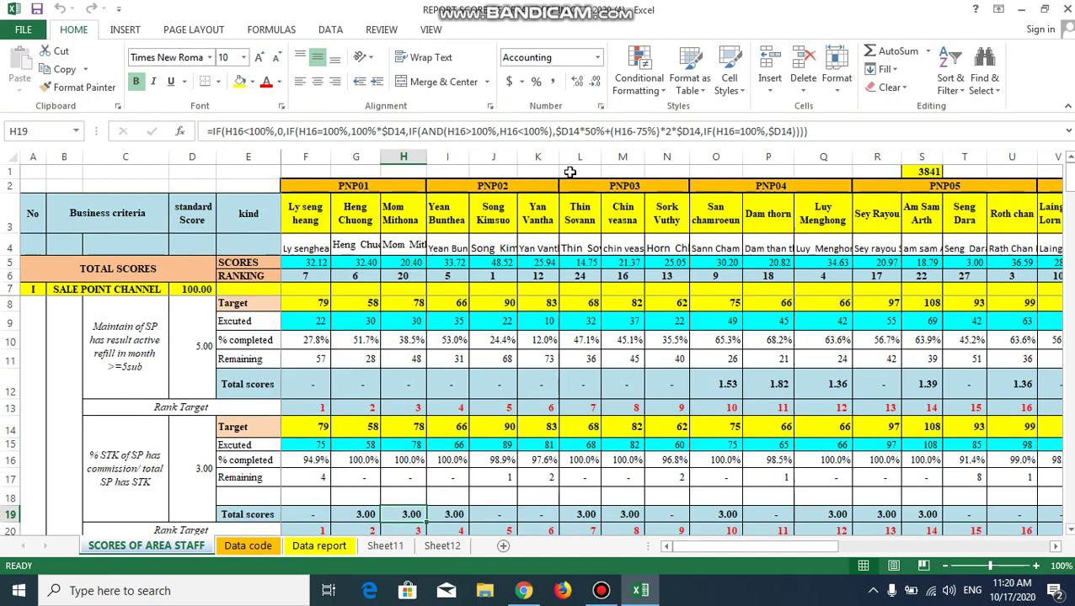
scroll(545, 187, up, 1)
Fill column M (PNP03) with light blue
click(622, 157)
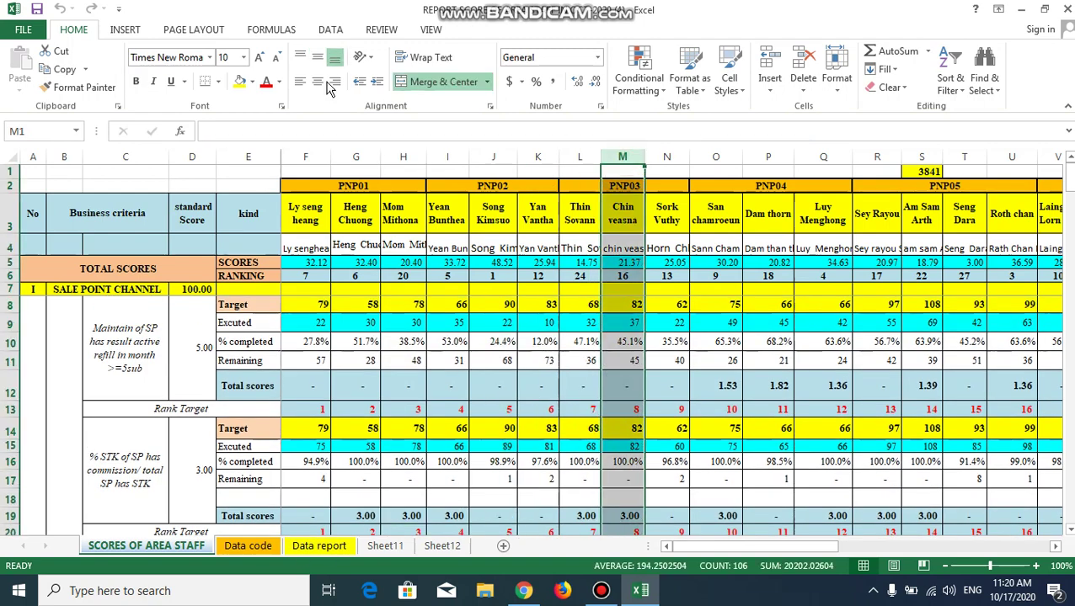
click(242, 82)
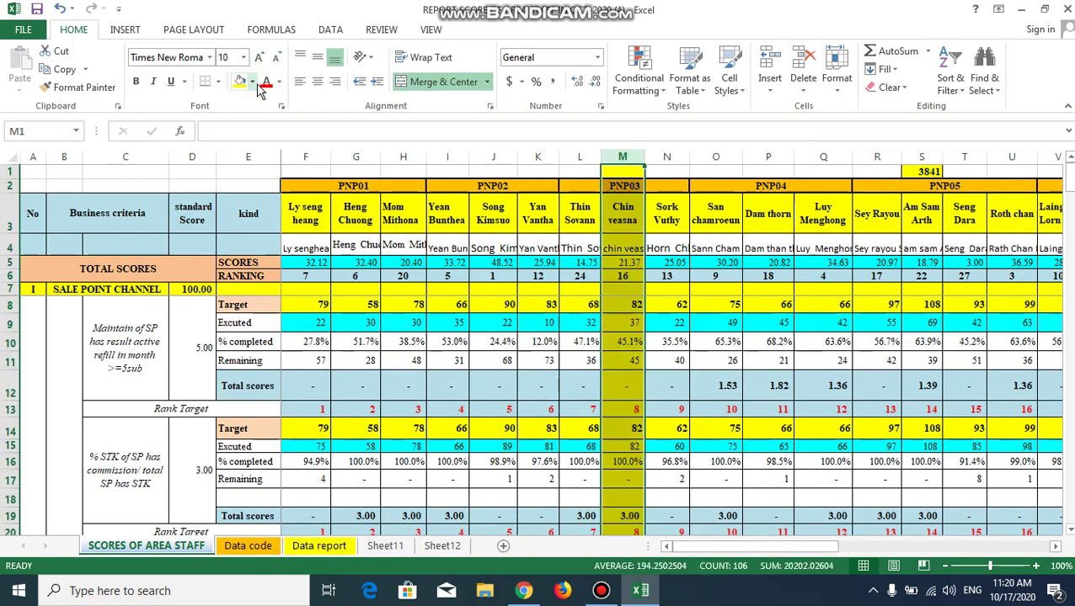
click(251, 82)
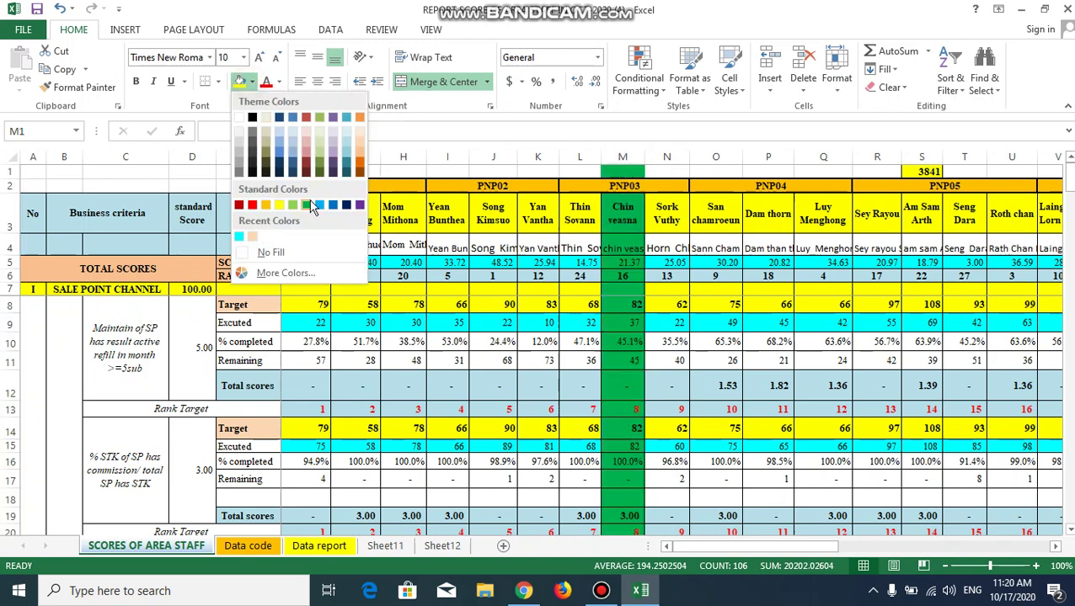
click(315, 221)
Paste into cells L15:L16 and check the values in M9 and M11
click(579, 446)
key(ctrl+v)
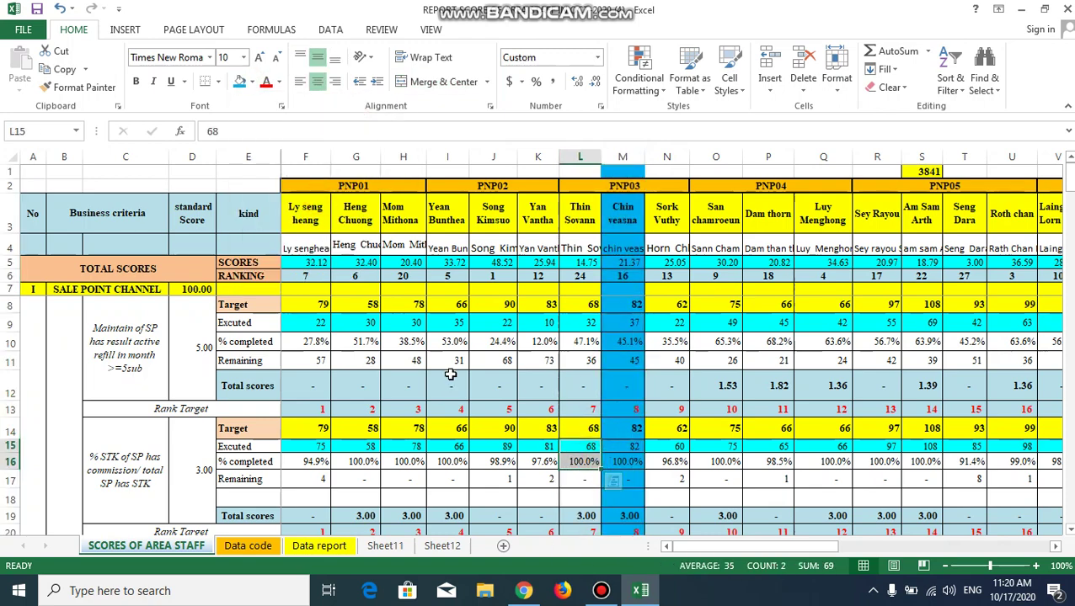
click(634, 327)
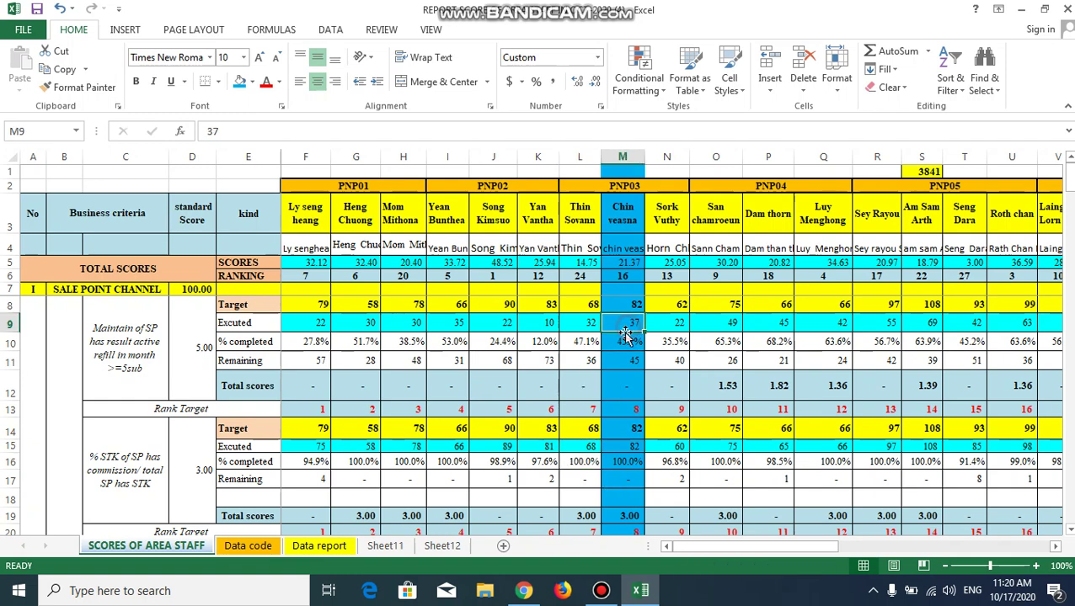
click(616, 361)
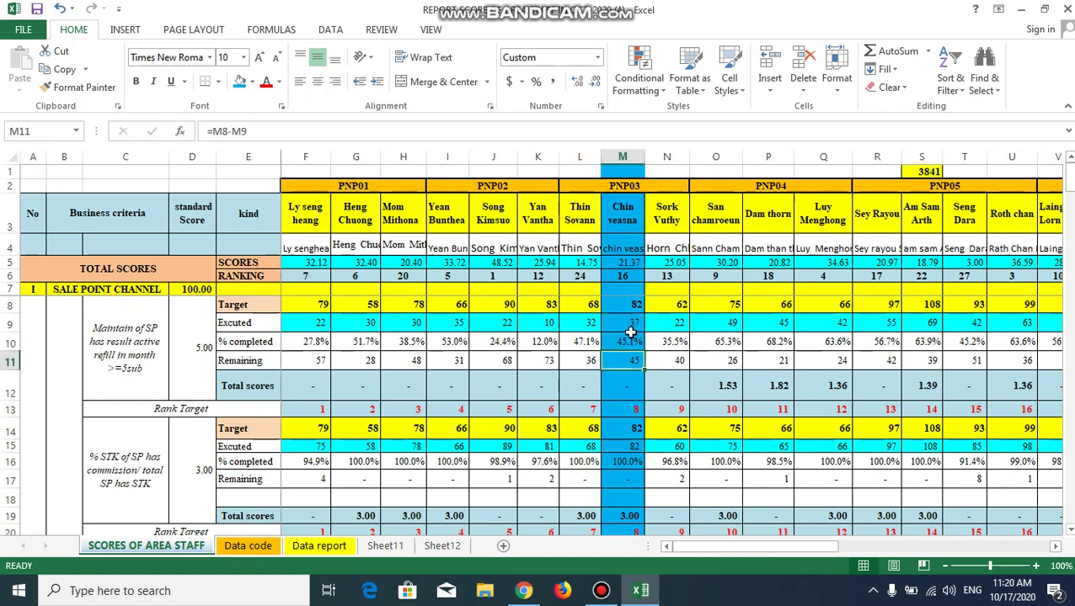
click(630, 328)
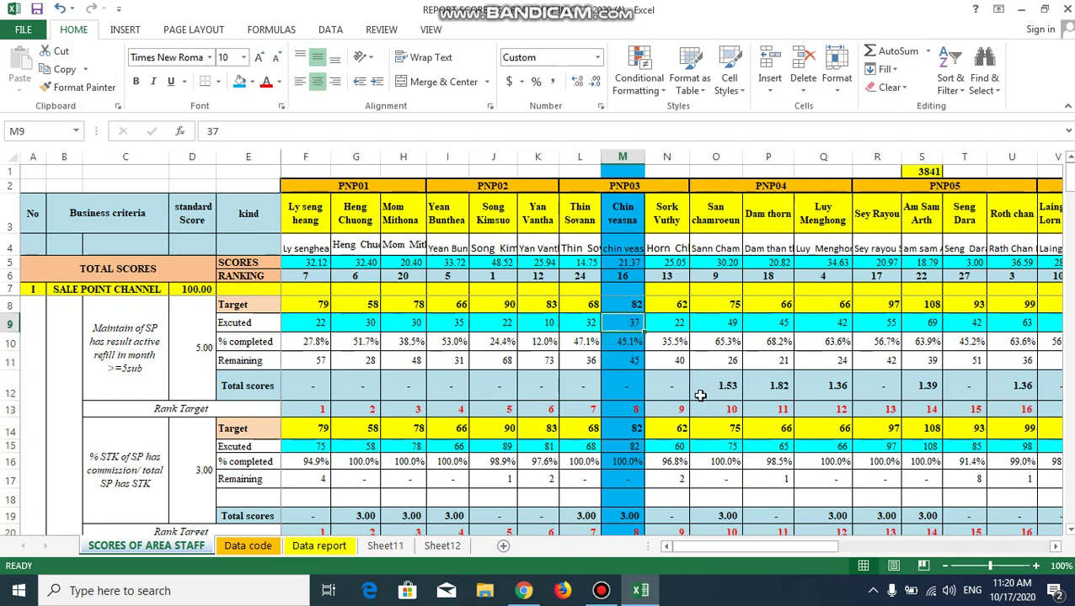
Turn on AutoFilter for header row 1 of the Data code sheet
click(260, 550)
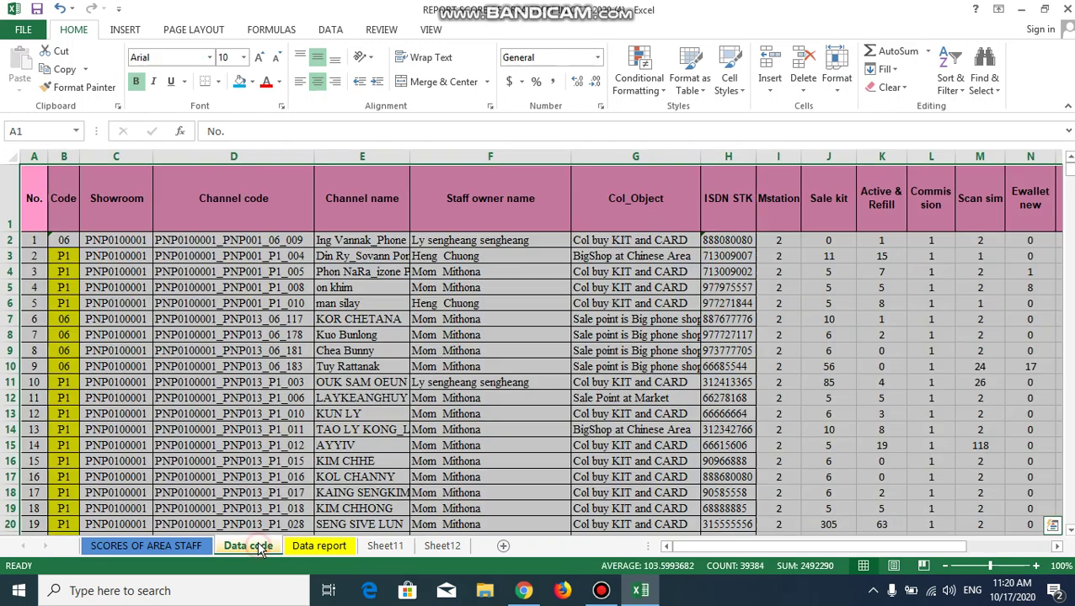
click(535, 381)
click(10, 198)
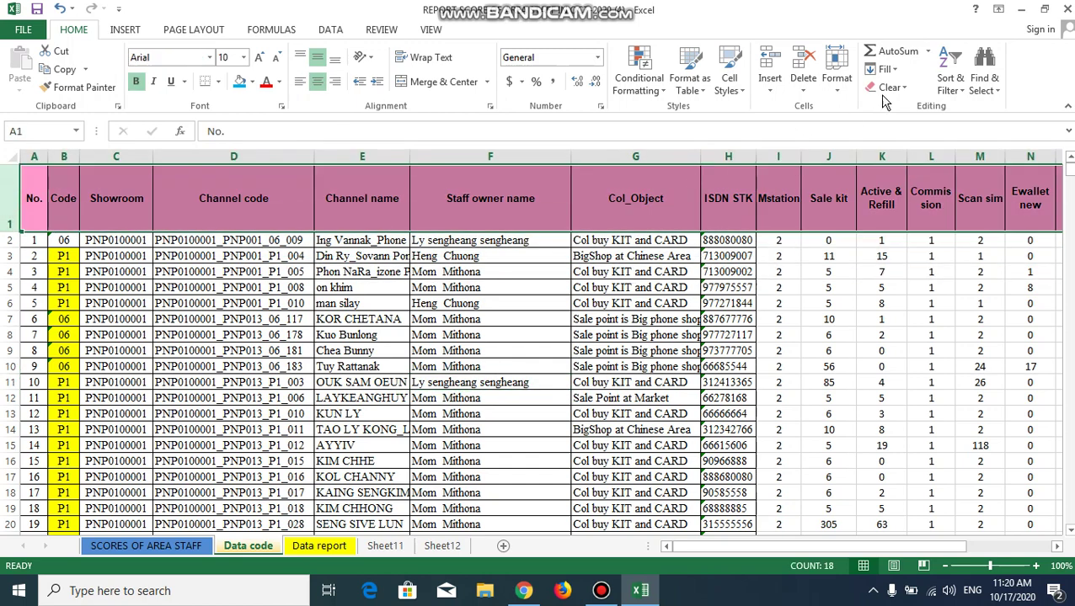
click(950, 78)
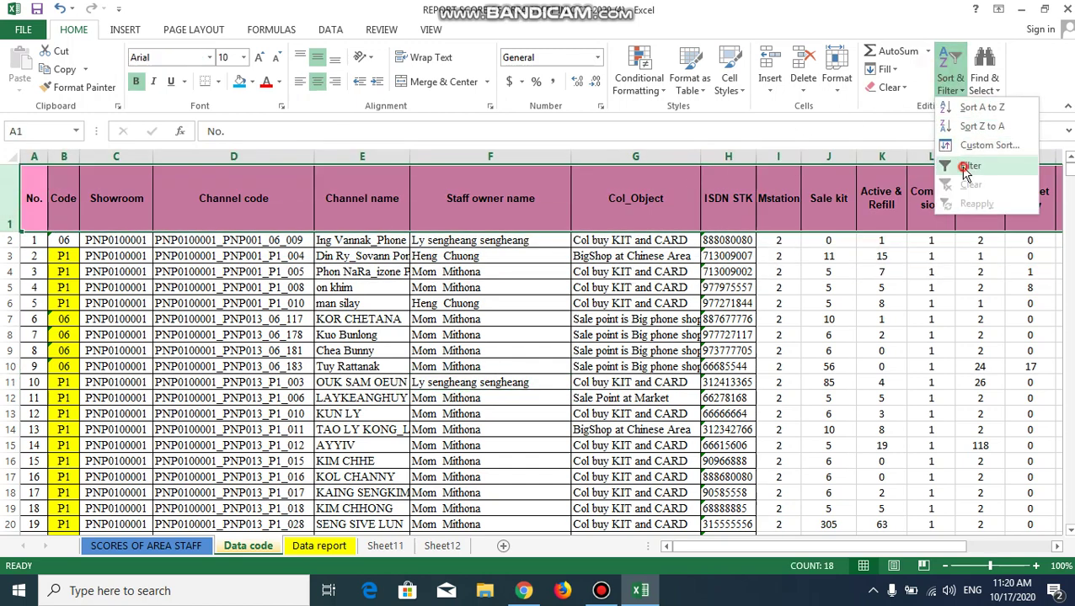
click(968, 166)
click(780, 381)
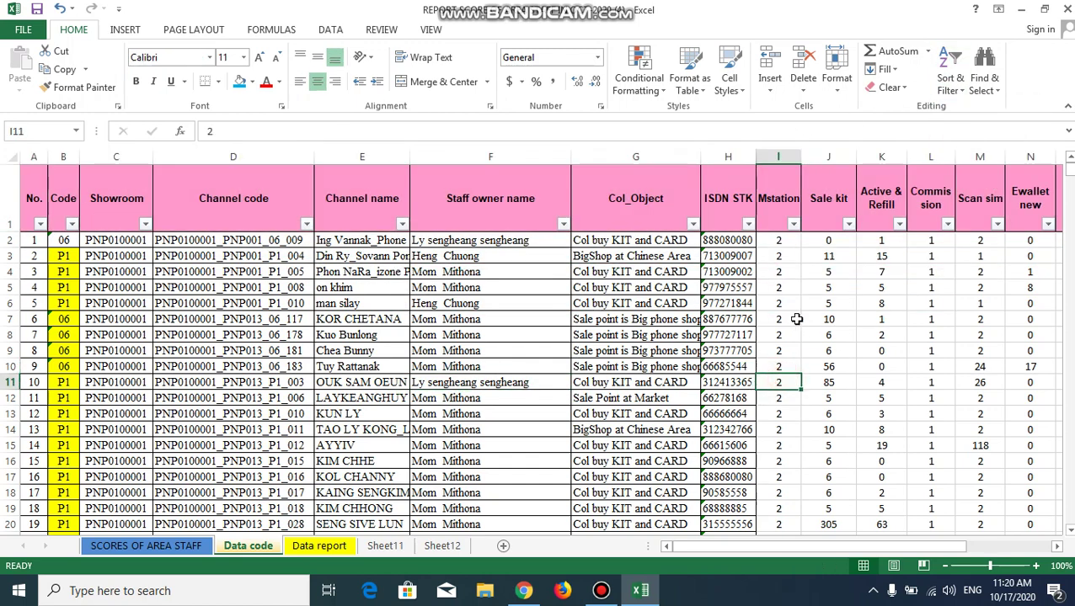
Filter Showroom to only PNP0100004, showing 212 of 2187 records
click(111, 214)
click(144, 223)
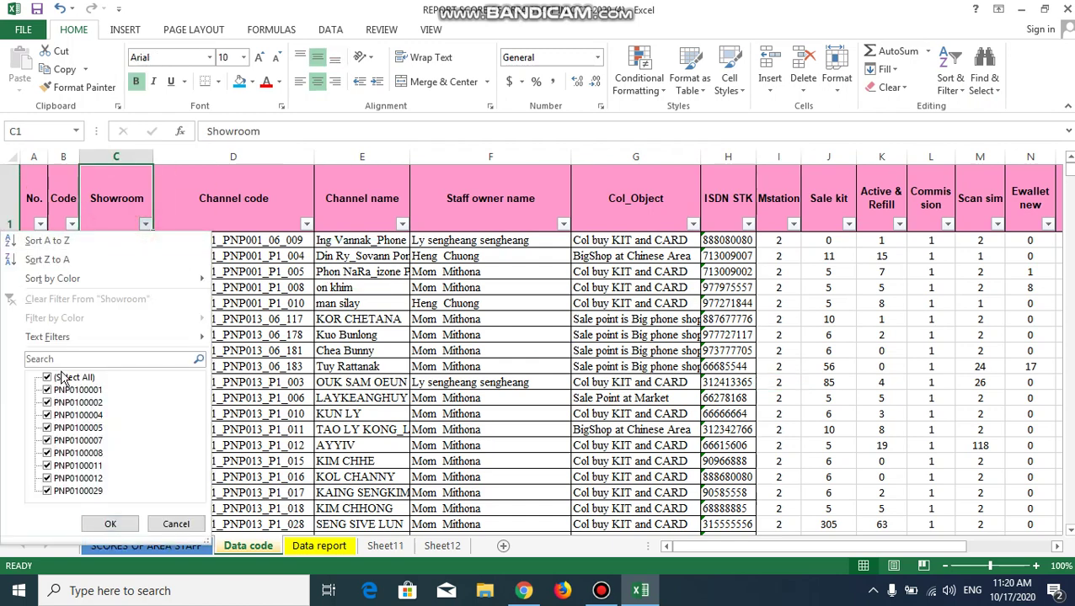
click(62, 379)
click(77, 416)
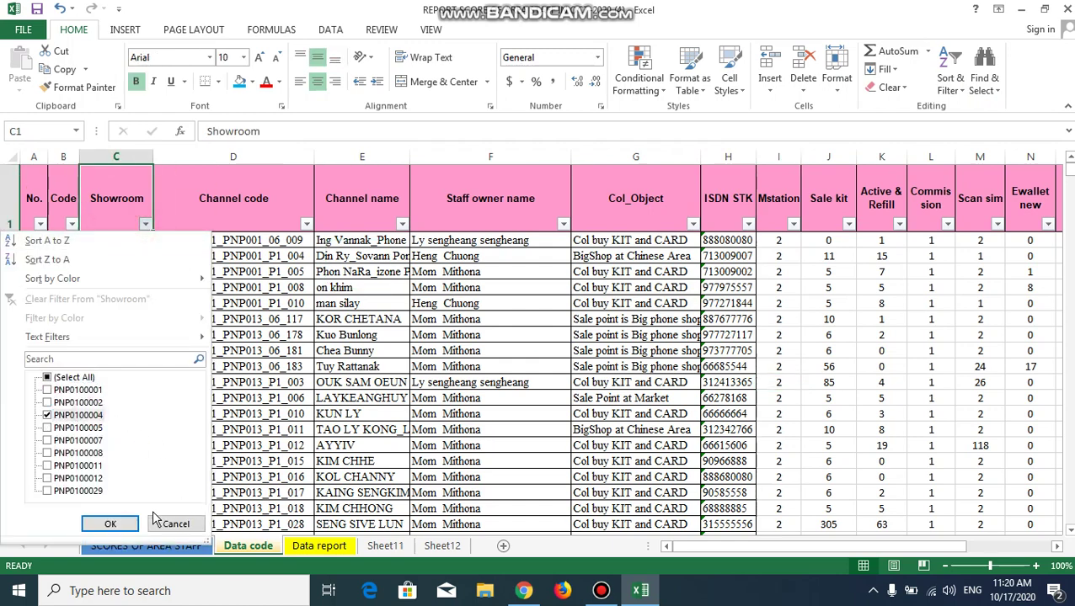
click(108, 523)
click(362, 414)
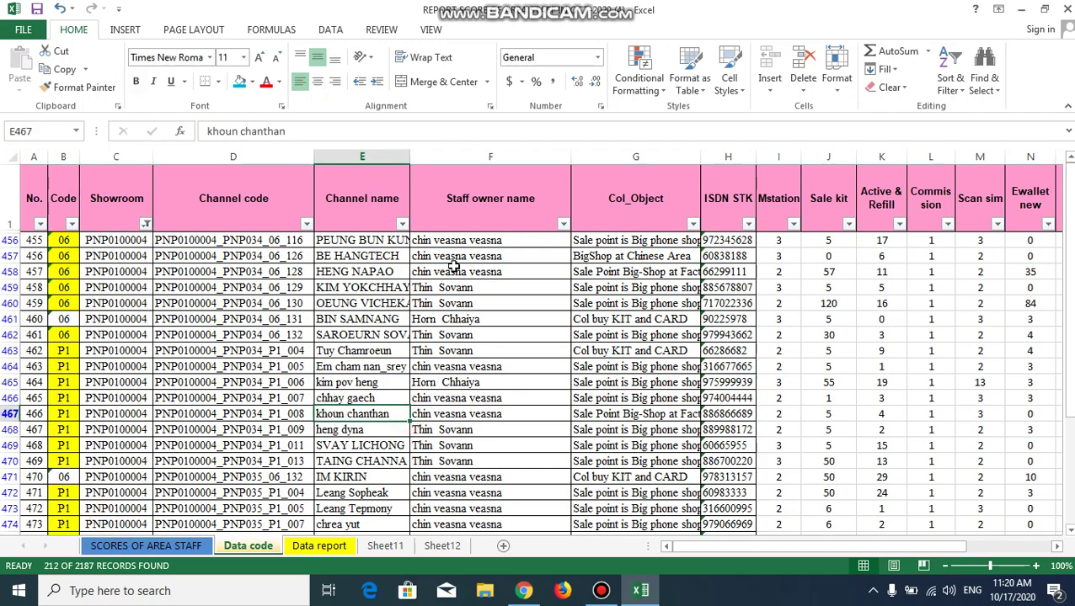
Sort Staff owner name A to Z and review its filter list without changes
click(517, 209)
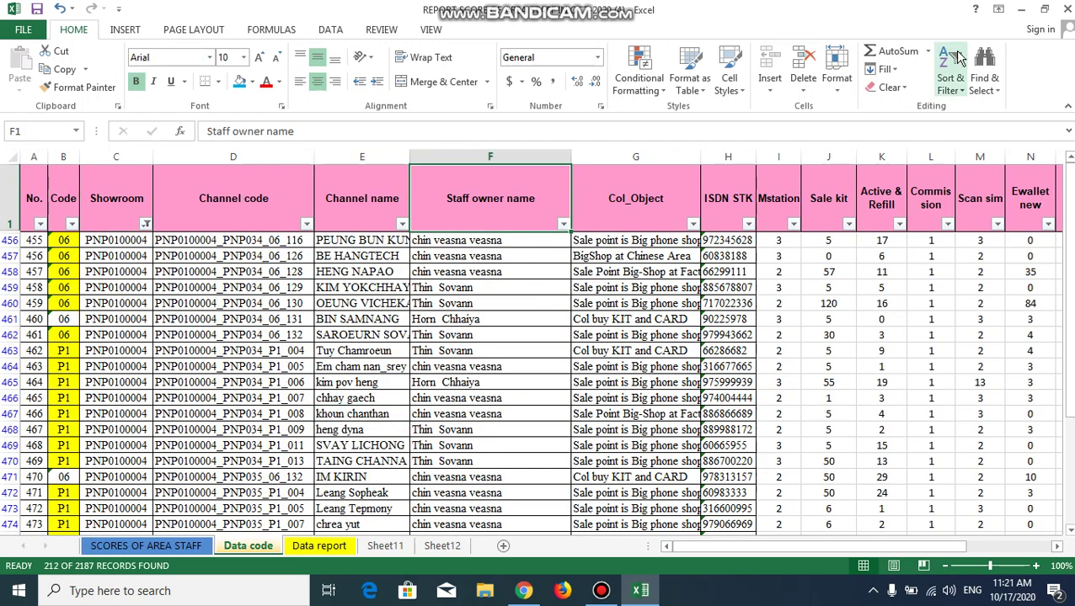
click(950, 78)
click(982, 108)
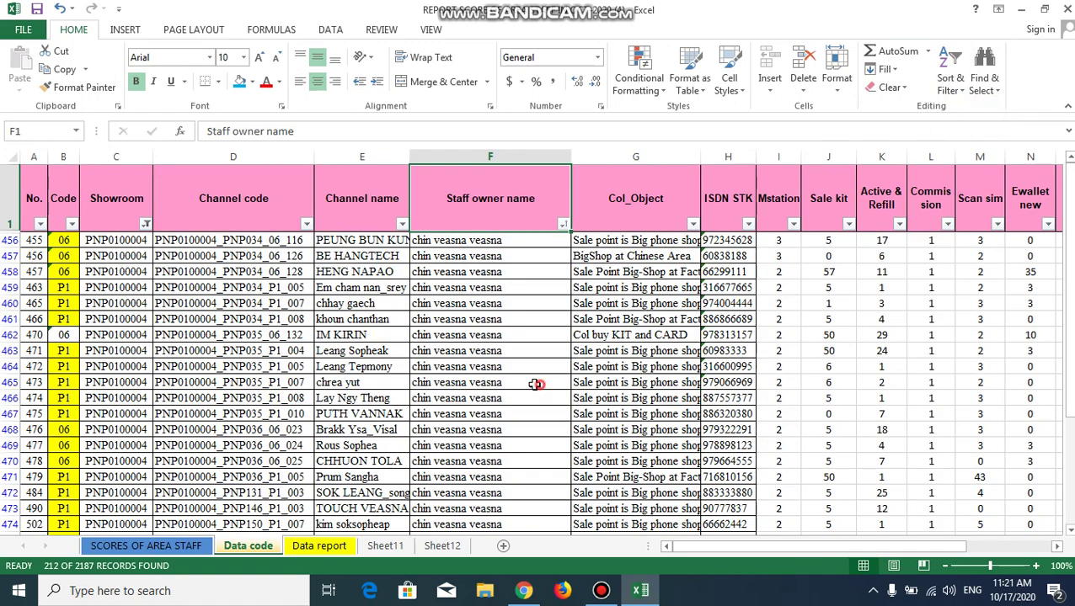
click(522, 382)
scroll(505, 354, down, 13)
scroll(505, 312, up, 13)
click(532, 204)
click(562, 224)
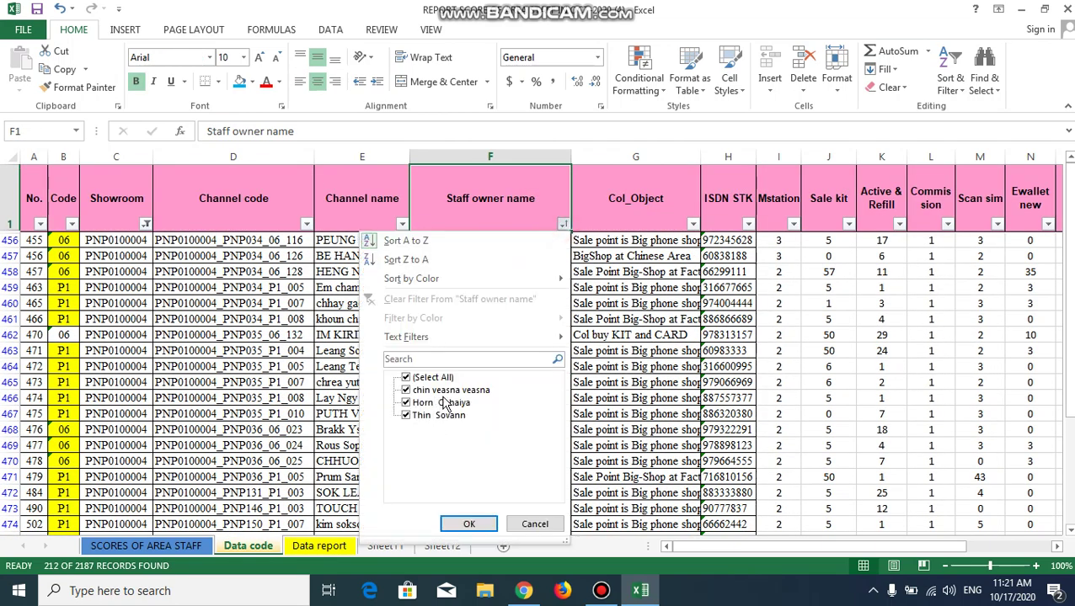
click(534, 524)
click(640, 446)
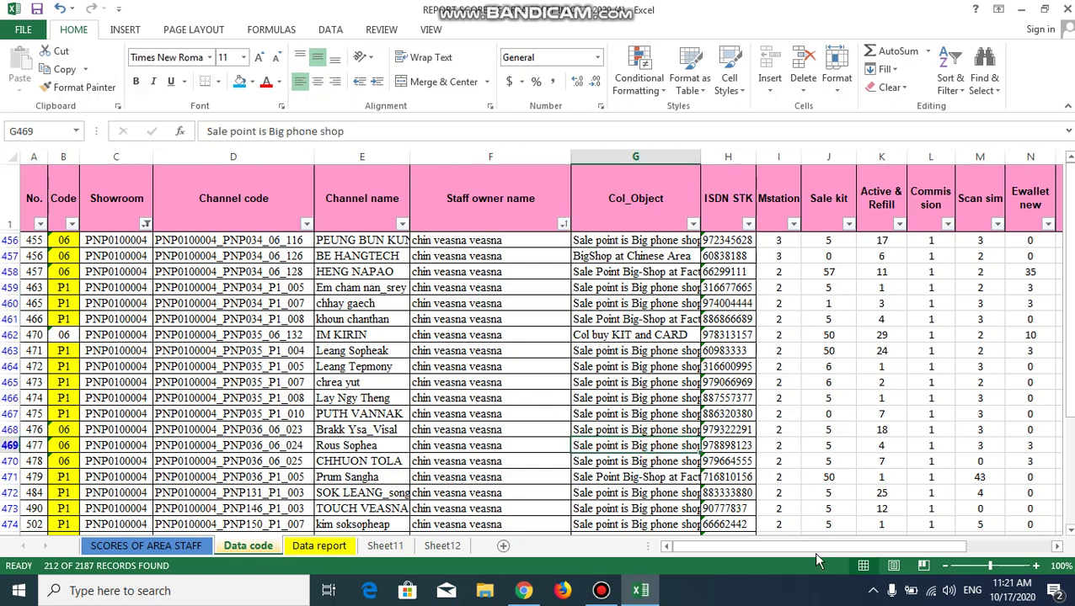
Shade the Sale kit column blue
click(832, 158)
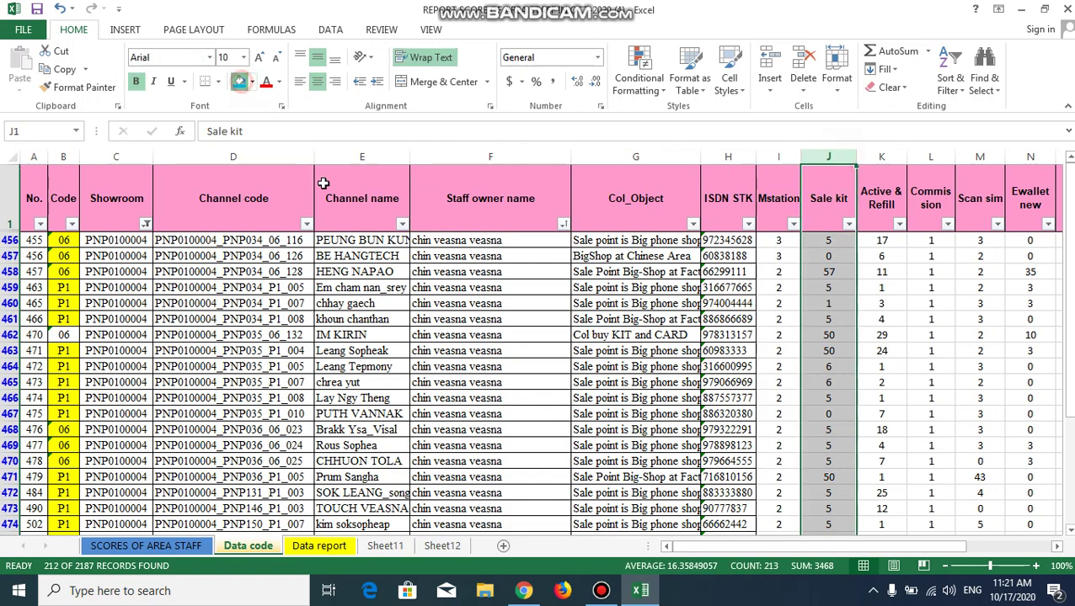
click(240, 81)
click(881, 366)
Filter Sale kit to exclude values 0 and 1, leaving 116 of 2187 records
click(832, 182)
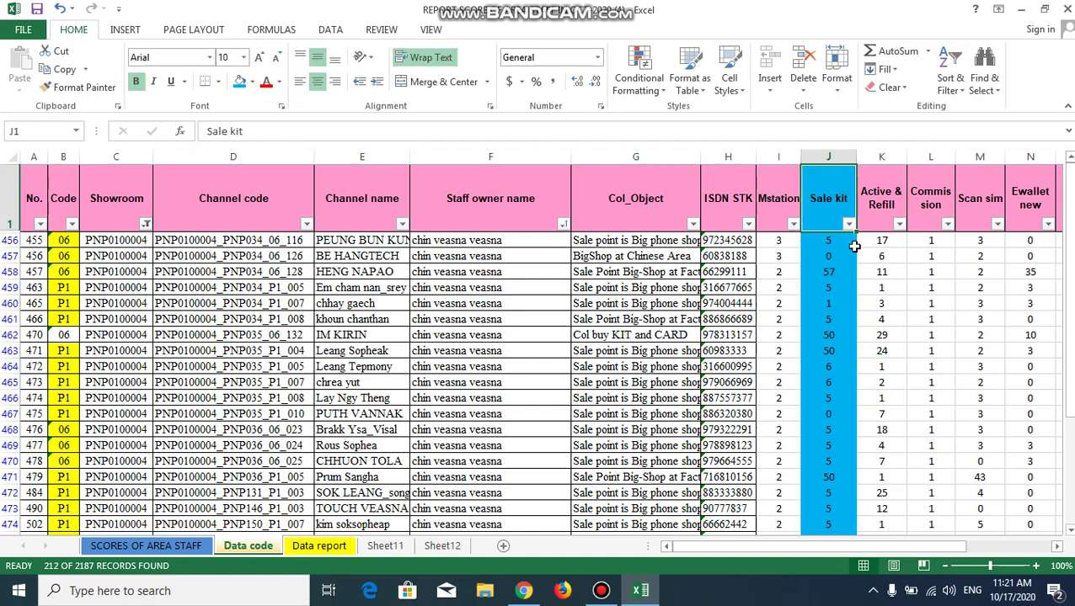
click(847, 223)
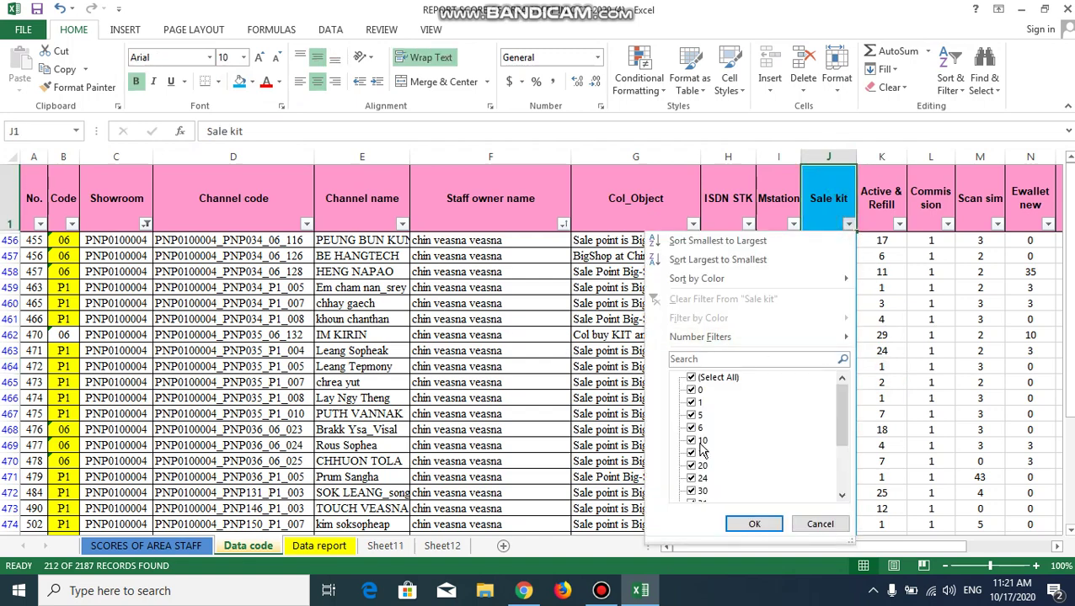
click(717, 377)
click(716, 378)
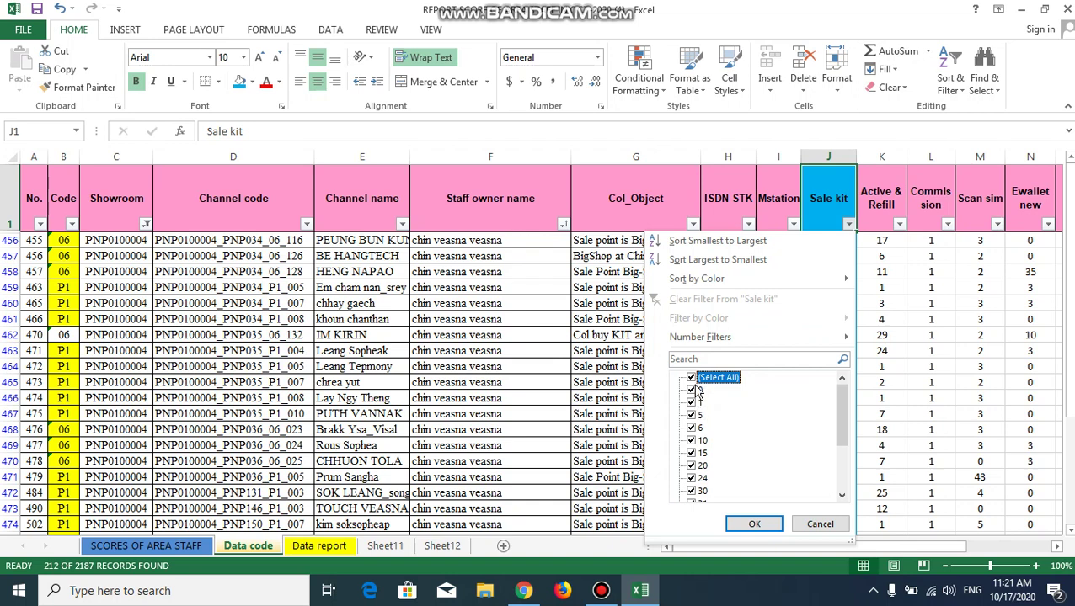
click(692, 378)
click(691, 378)
click(692, 391)
click(690, 401)
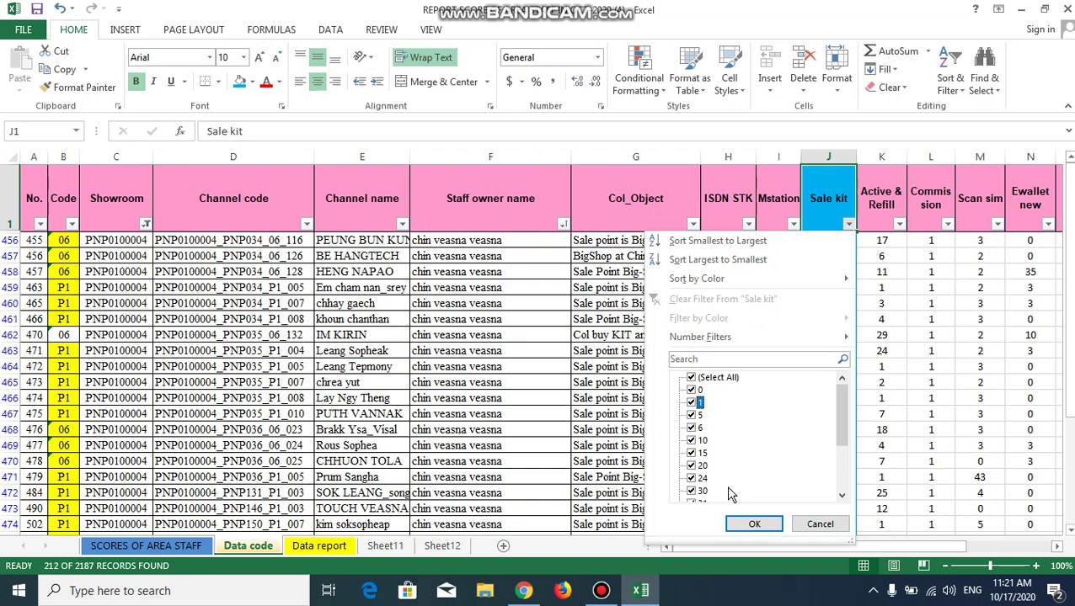
click(691, 403)
click(691, 390)
click(757, 524)
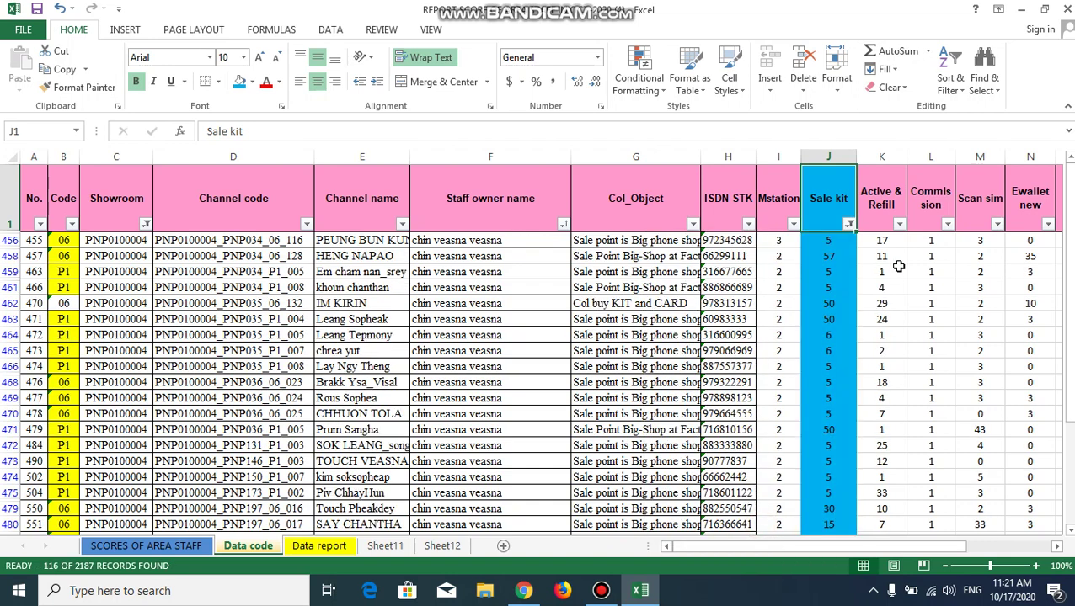
Filter Staff owner name to a single staff owner, leaving 36 records
click(511, 204)
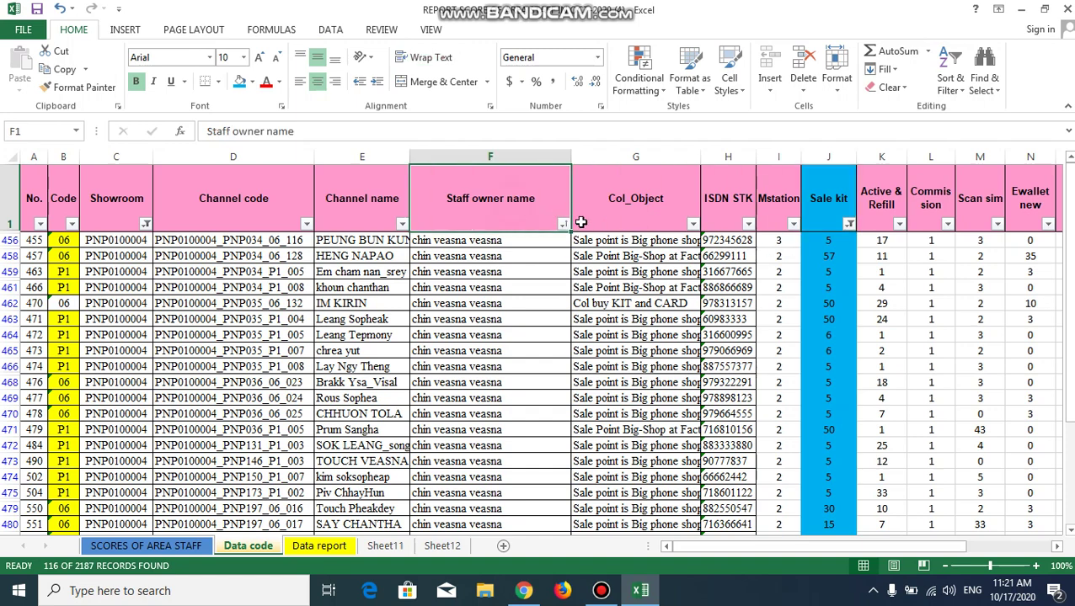
click(563, 224)
click(431, 377)
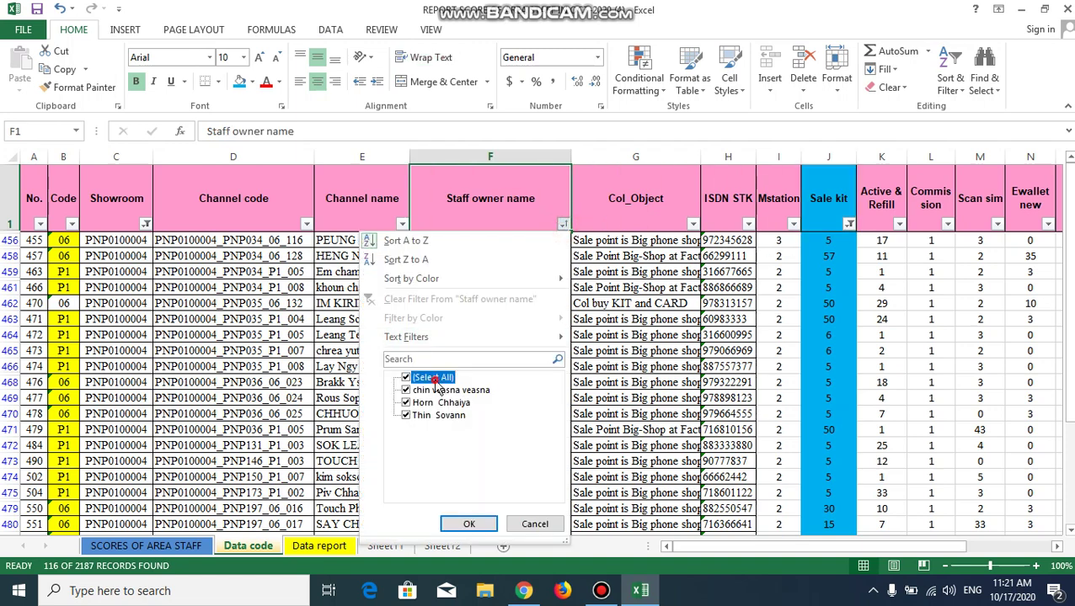
click(421, 403)
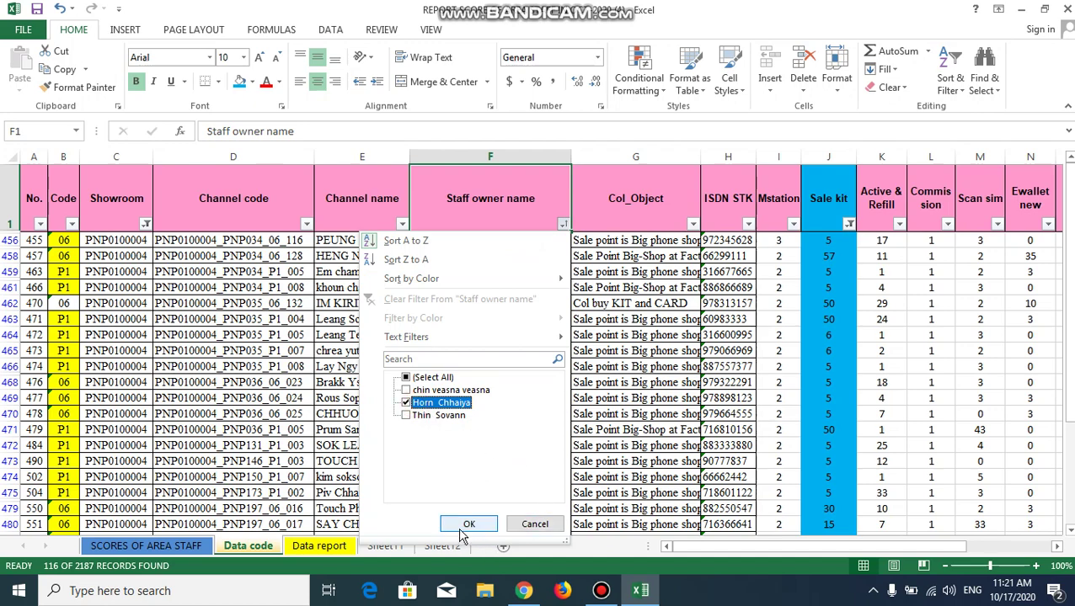
click(466, 524)
click(712, 460)
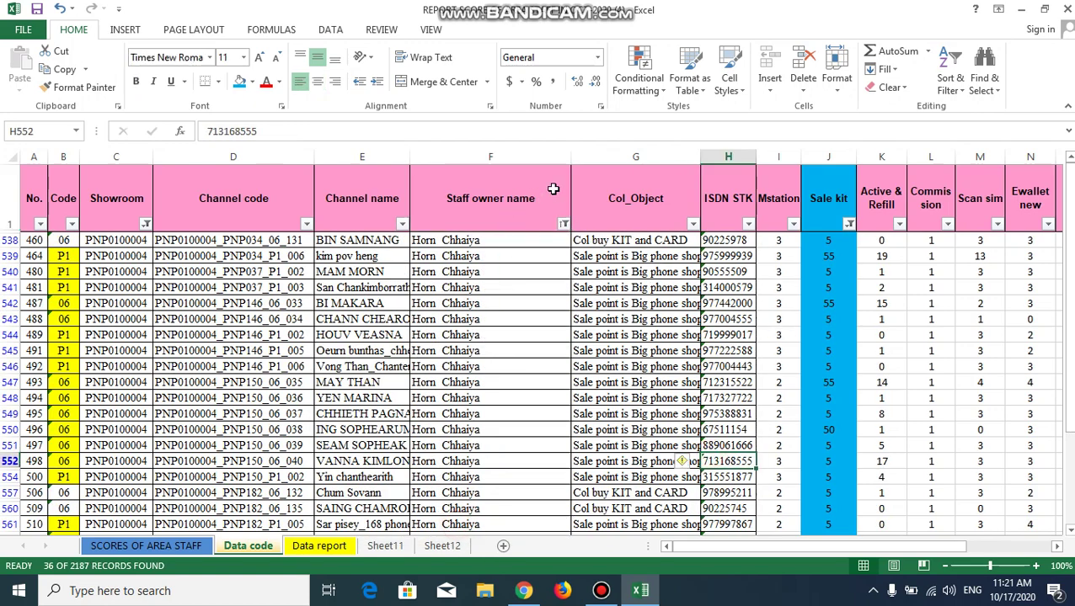
Select the Staff owner name column and recheck its filter, leaving it unchanged
click(503, 156)
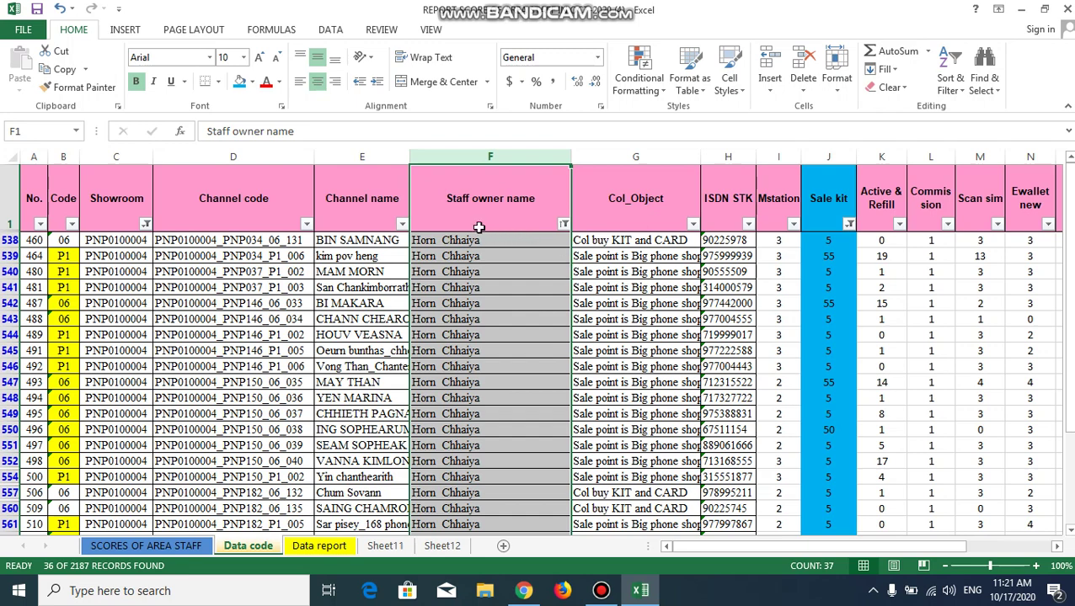
click(498, 200)
click(563, 224)
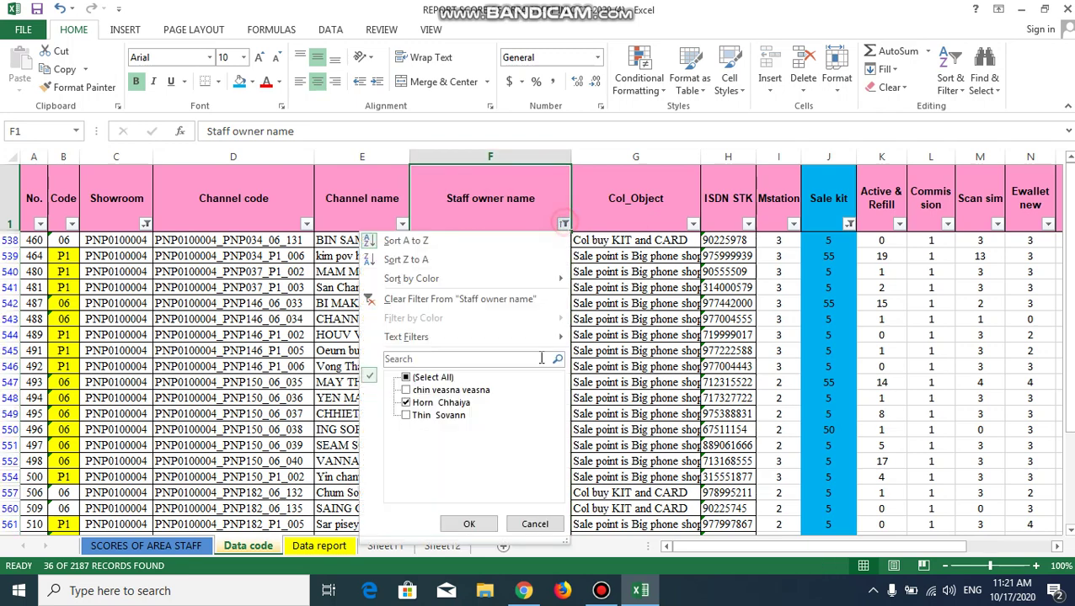
click(534, 524)
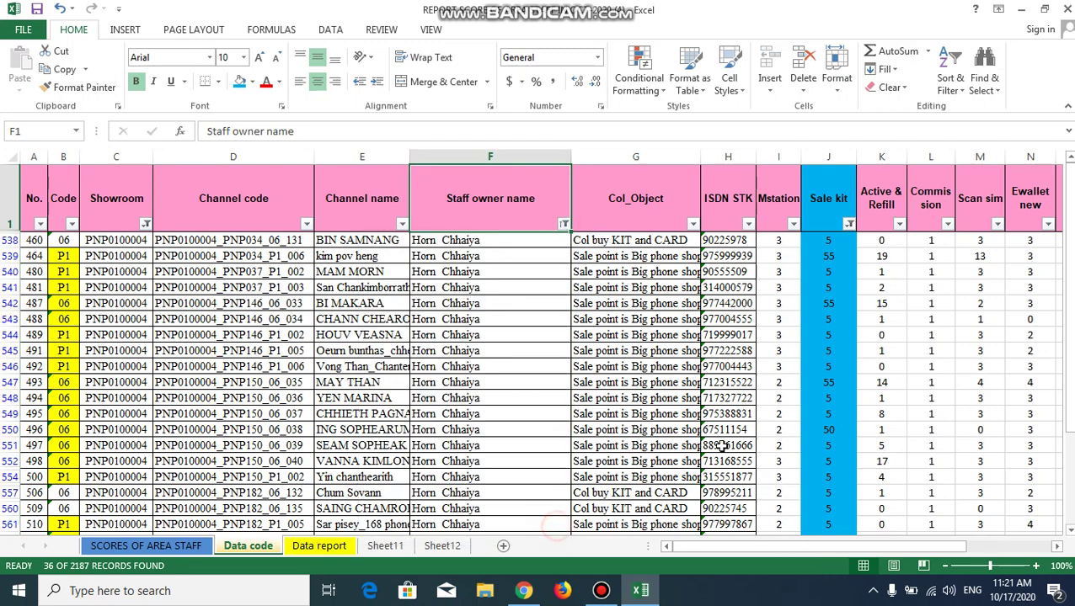
click(728, 413)
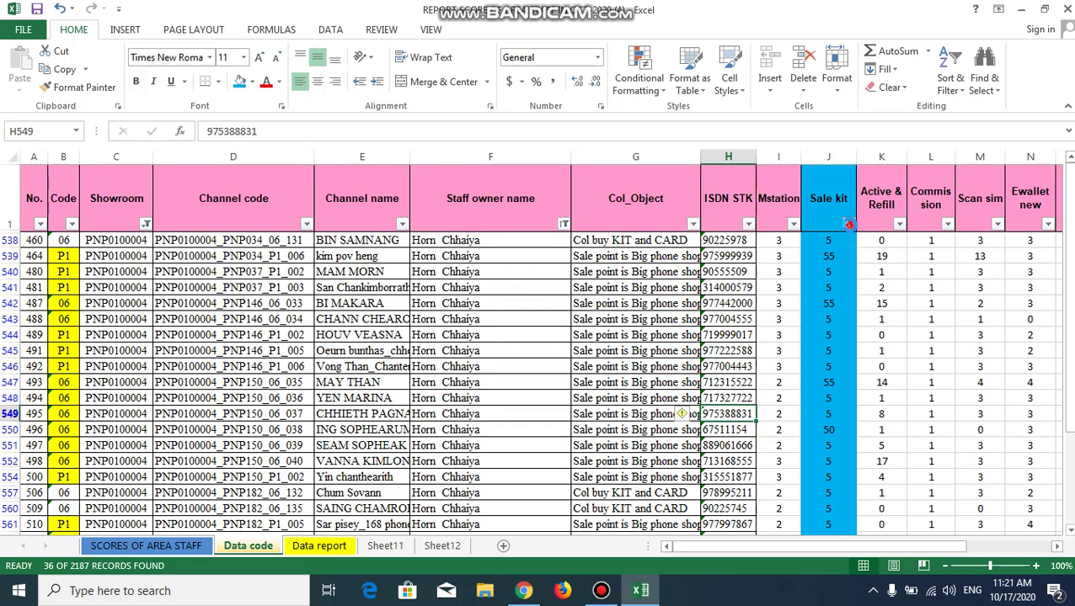
Add Sale kit value 0 back into the filter, giving 62 records, and check the row count
click(849, 224)
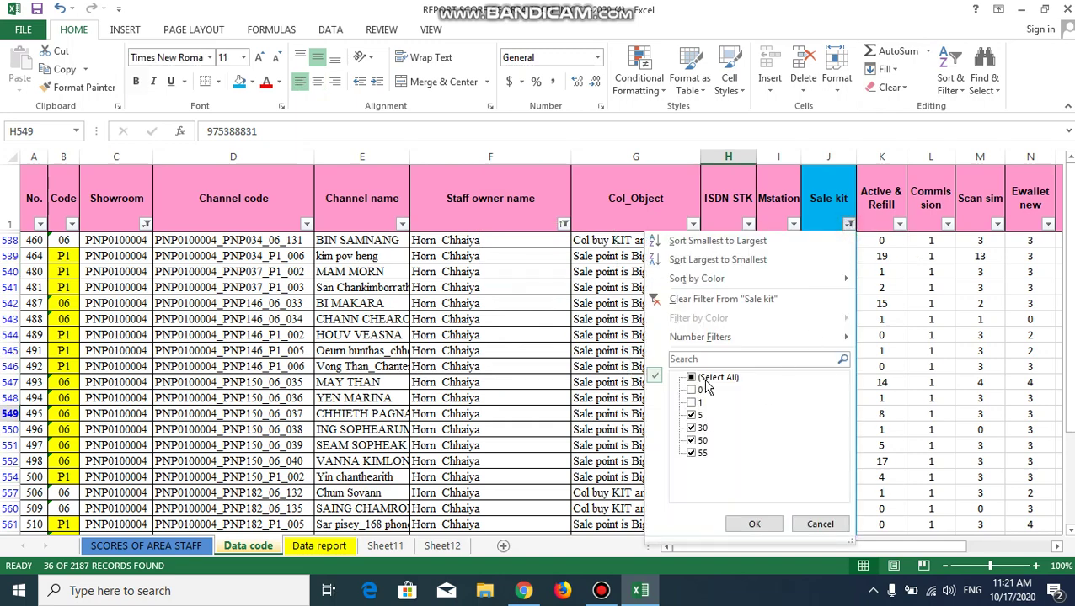
click(706, 389)
click(754, 524)
click(555, 413)
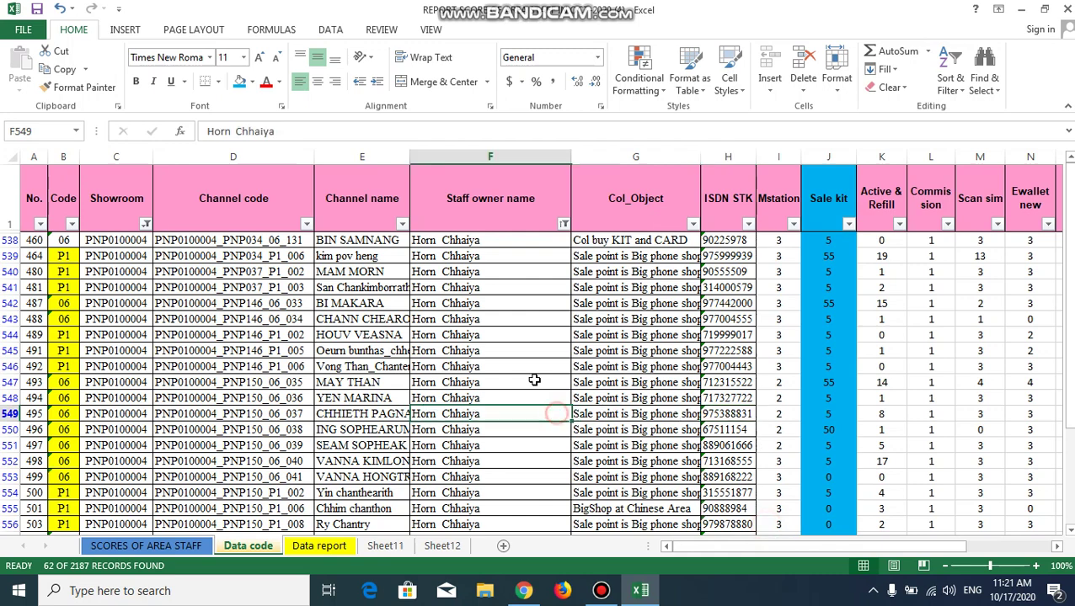
click(497, 155)
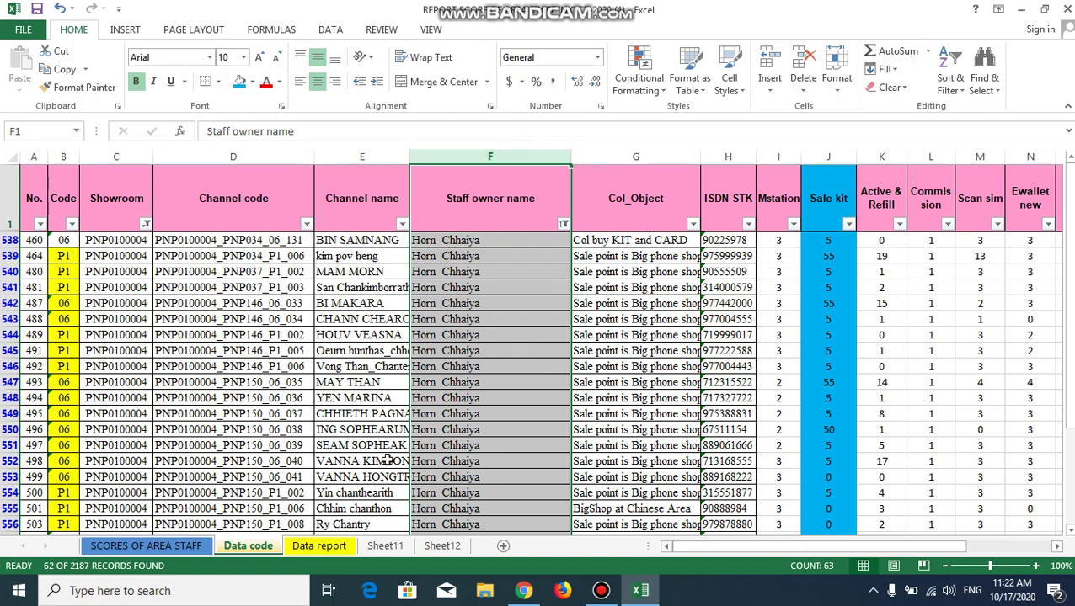
key(super)
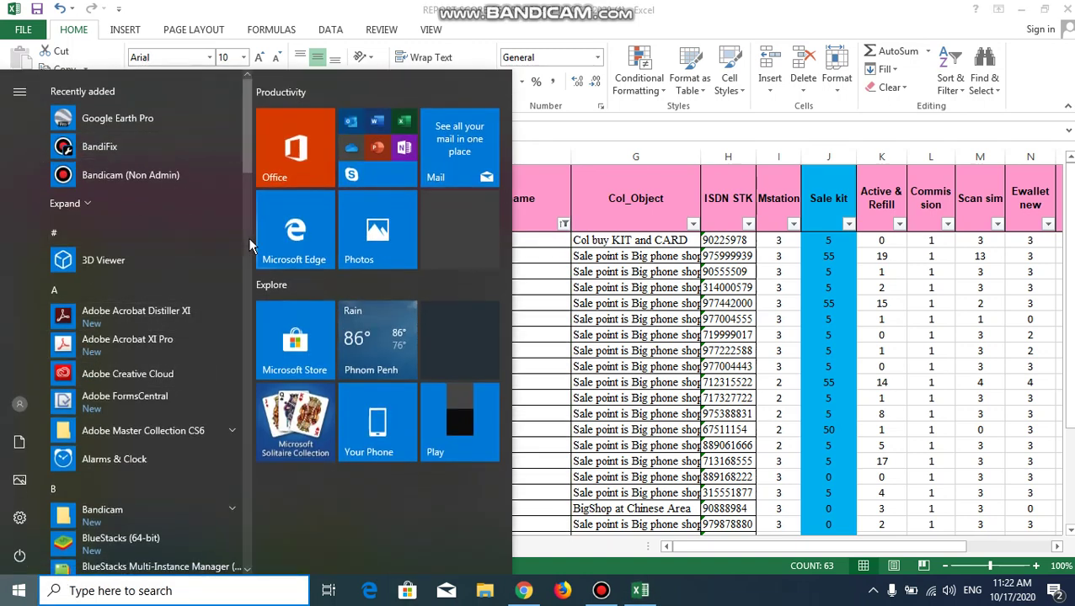
Launch Calculator from Start search and position its window over Excel
text(ca)
click(147, 160)
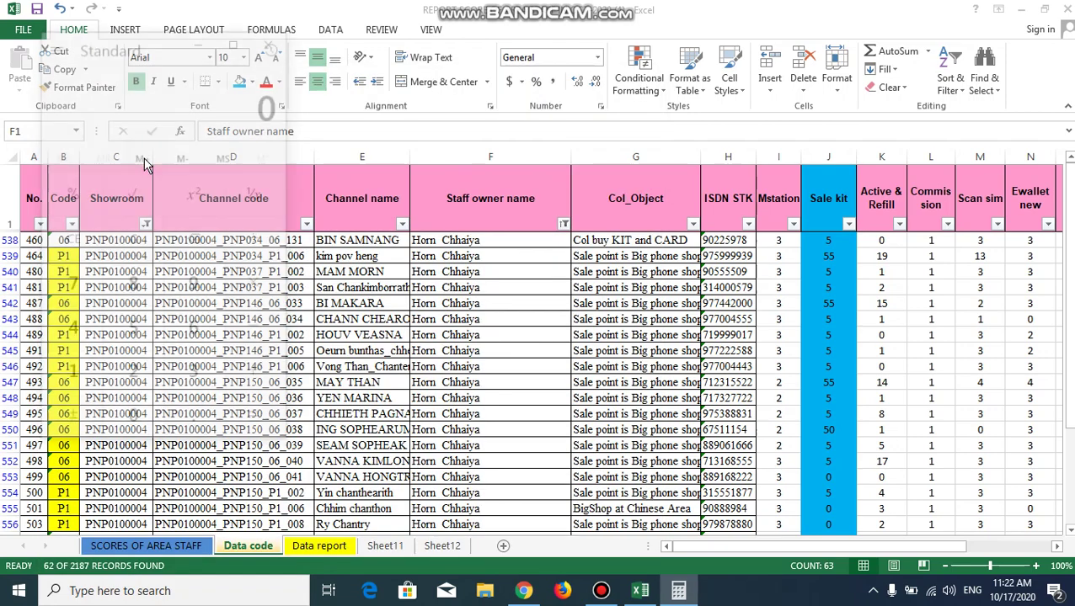
drag(150, 39, 152, 80)
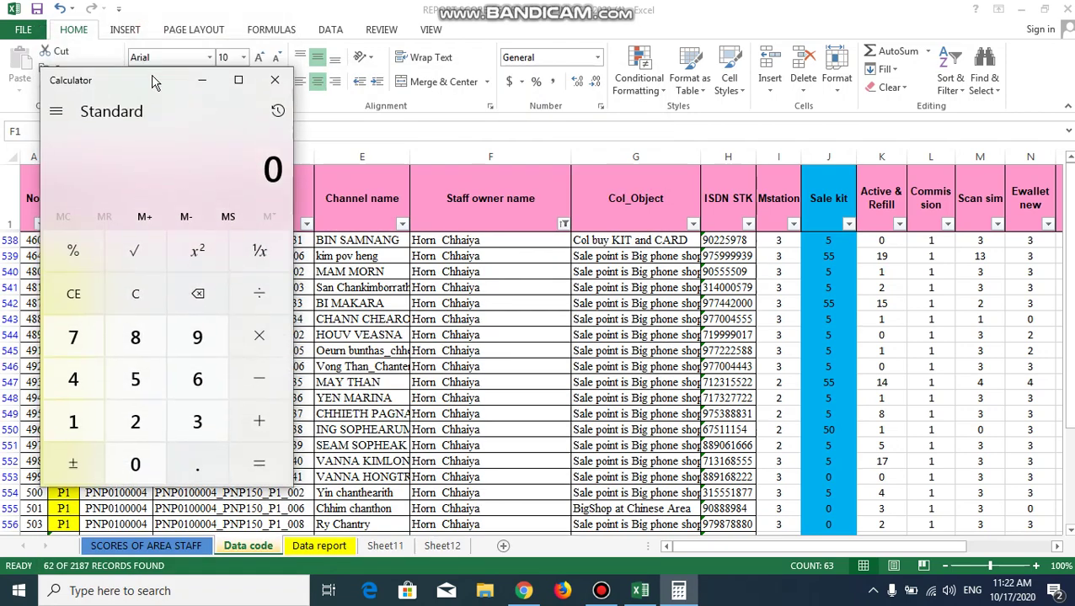
click(522, 152)
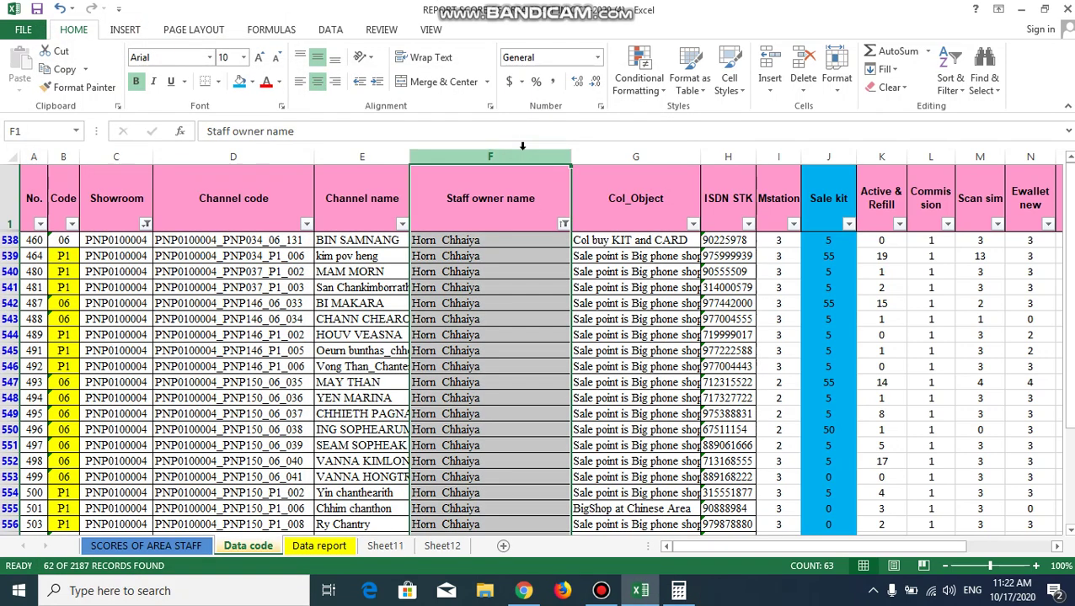
click(678, 590)
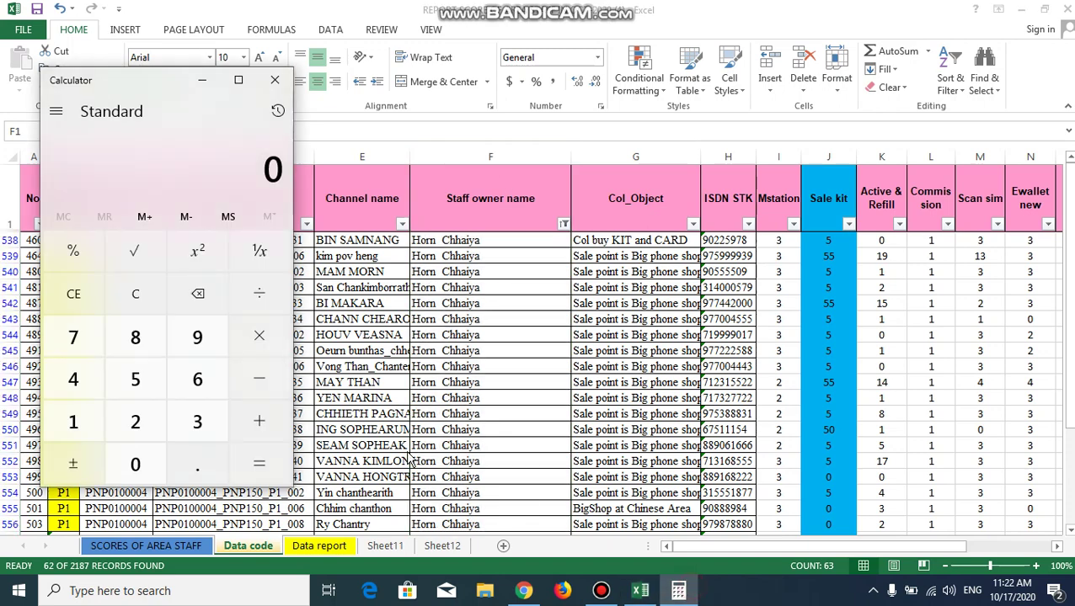
Calculate 62 × 0.75 = 46.5
click(197, 379)
click(139, 420)
click(262, 345)
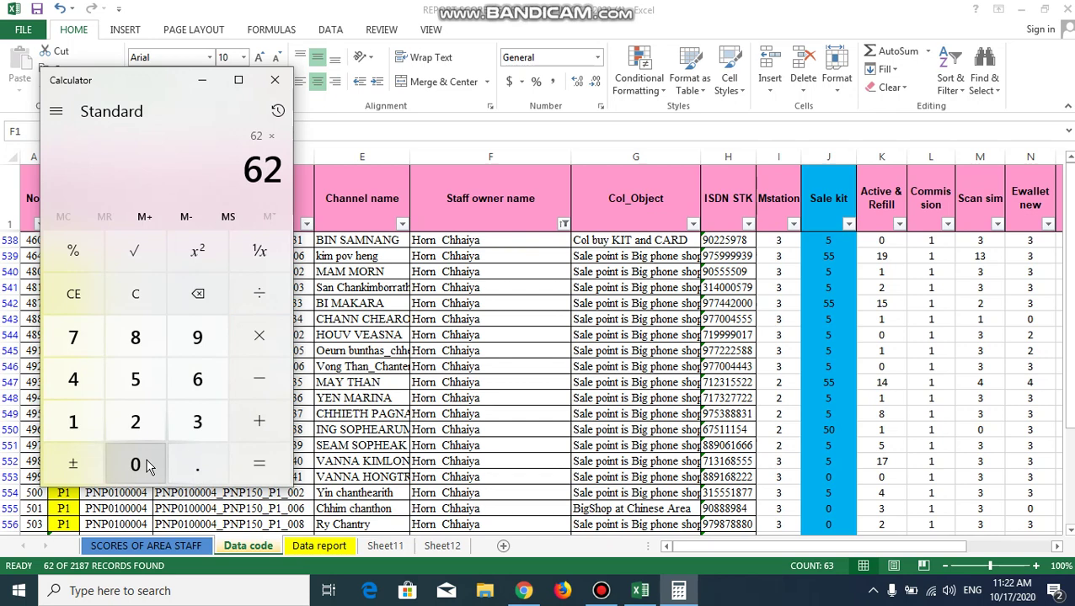
click(126, 464)
click(197, 464)
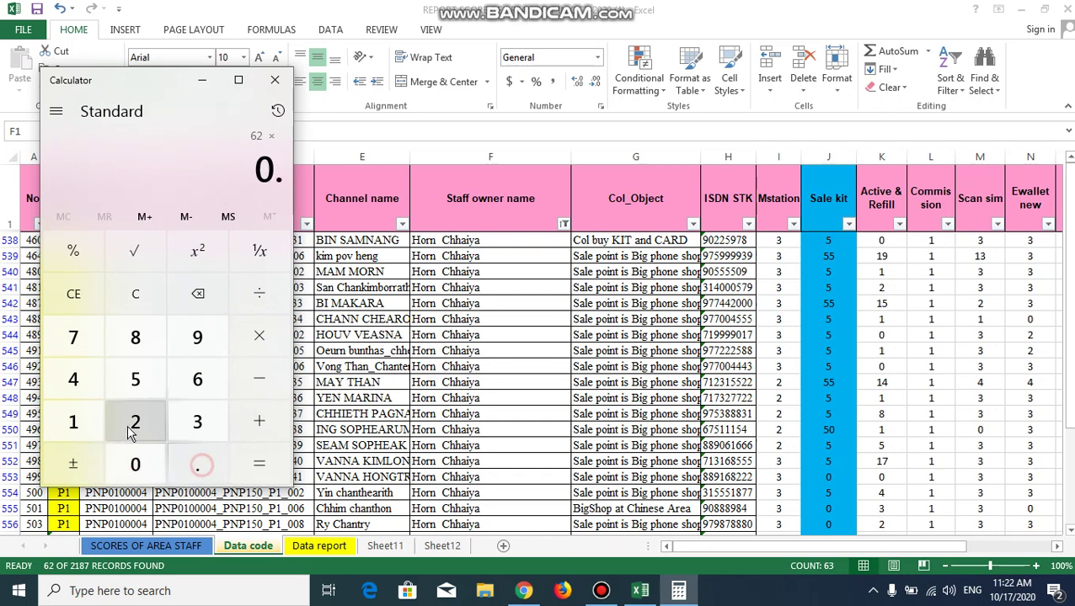
click(80, 349)
click(135, 379)
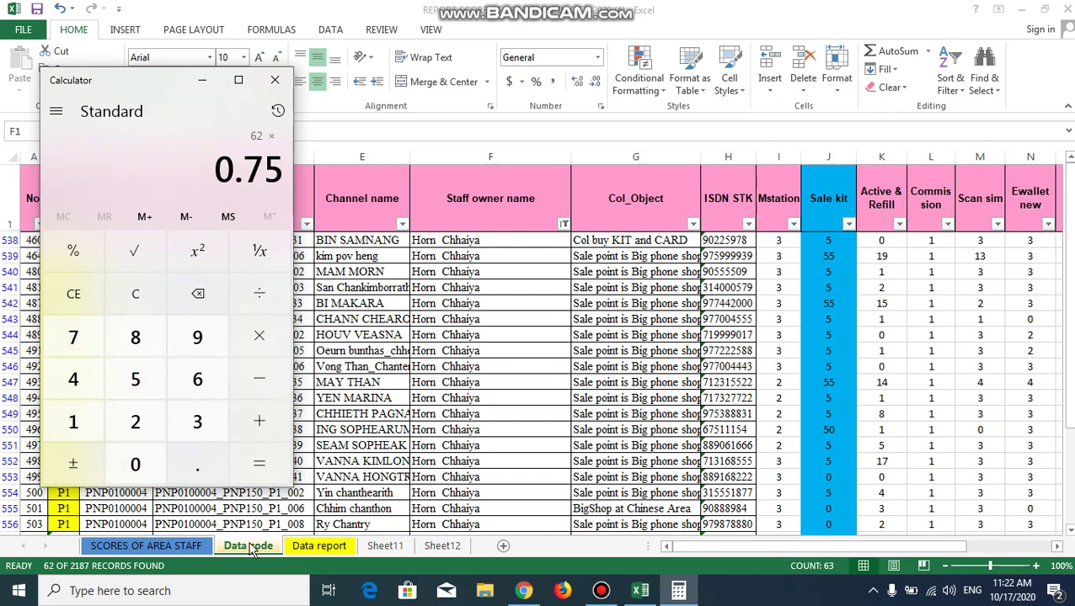
click(259, 468)
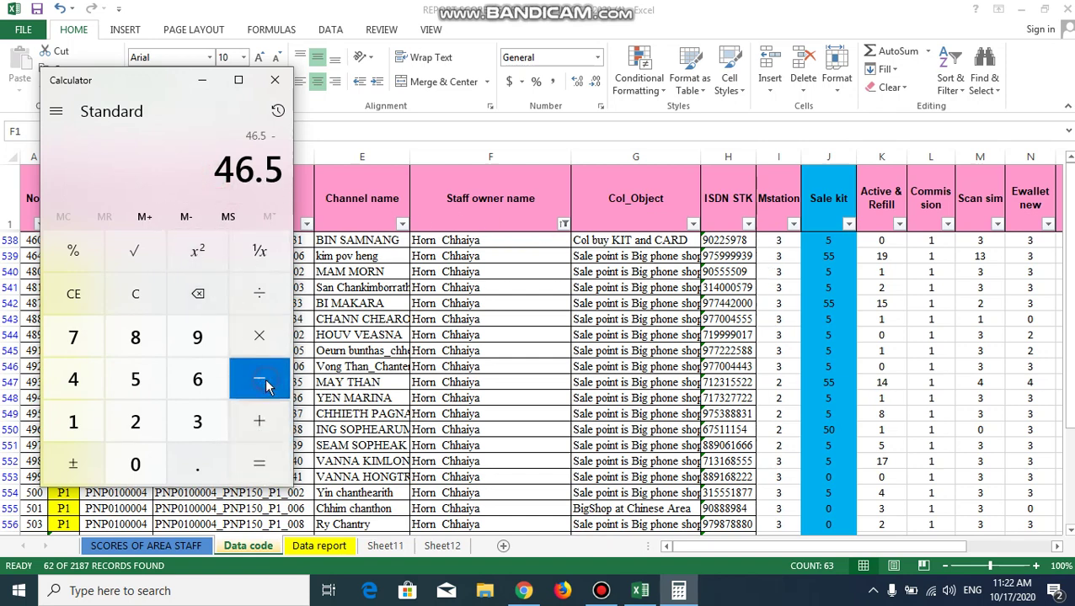
Subtract 36 to get 10.5, then minimize Calculator back to the sheet
click(197, 421)
click(197, 379)
click(265, 465)
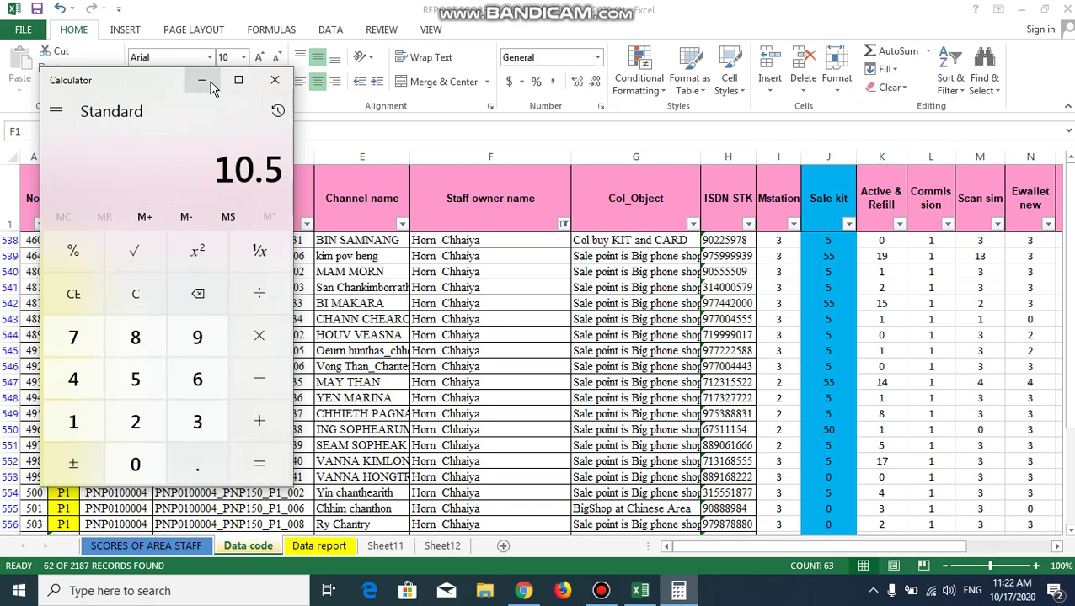
click(202, 80)
click(773, 304)
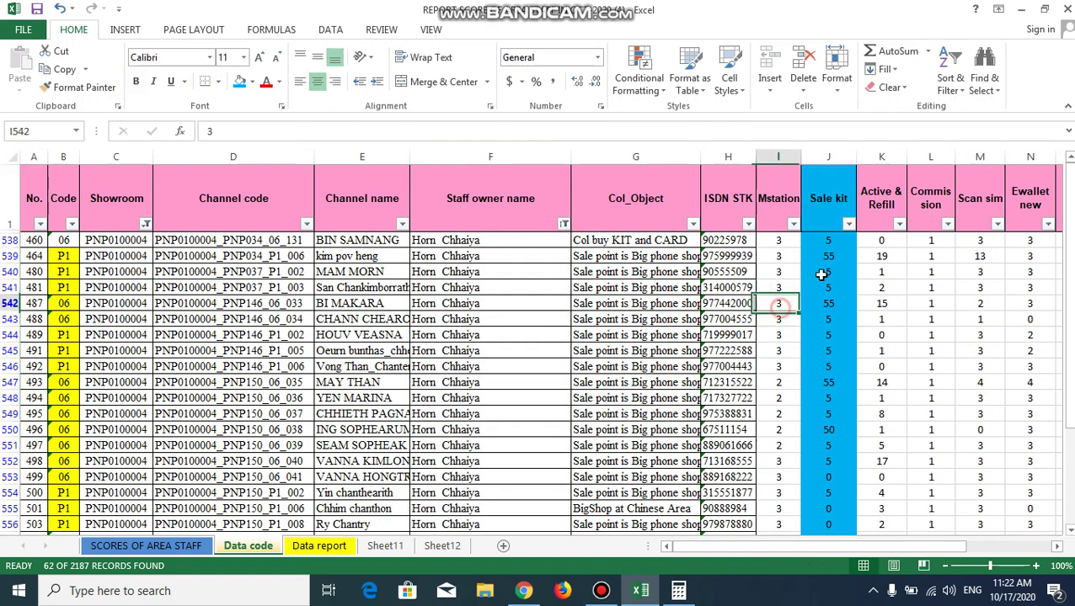
Set the Sale kit filter to keep only values 0 and 1, leaving 26 records
click(821, 202)
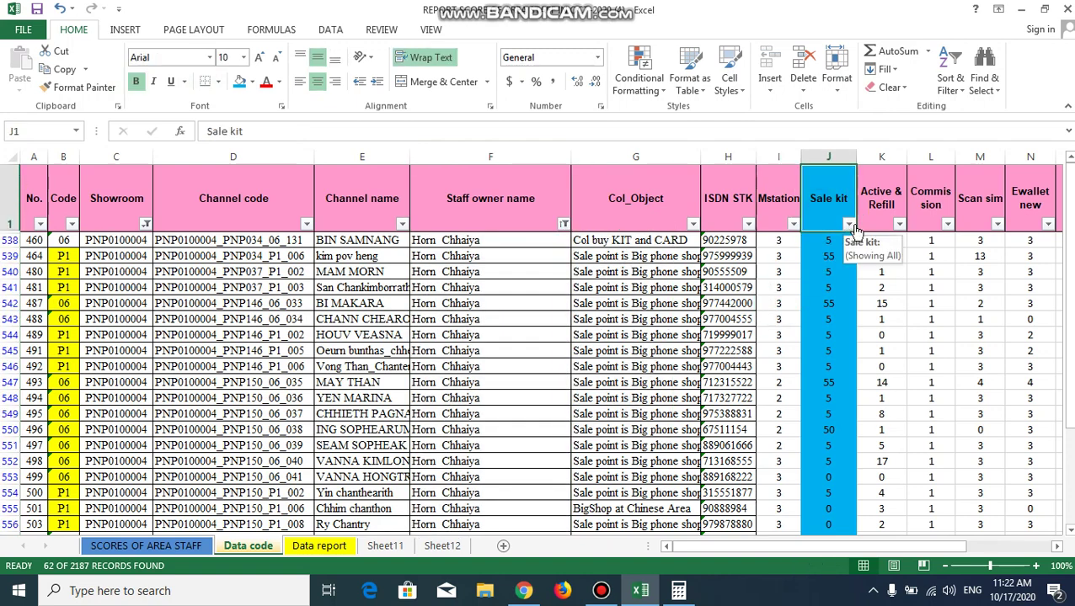
click(848, 224)
click(712, 381)
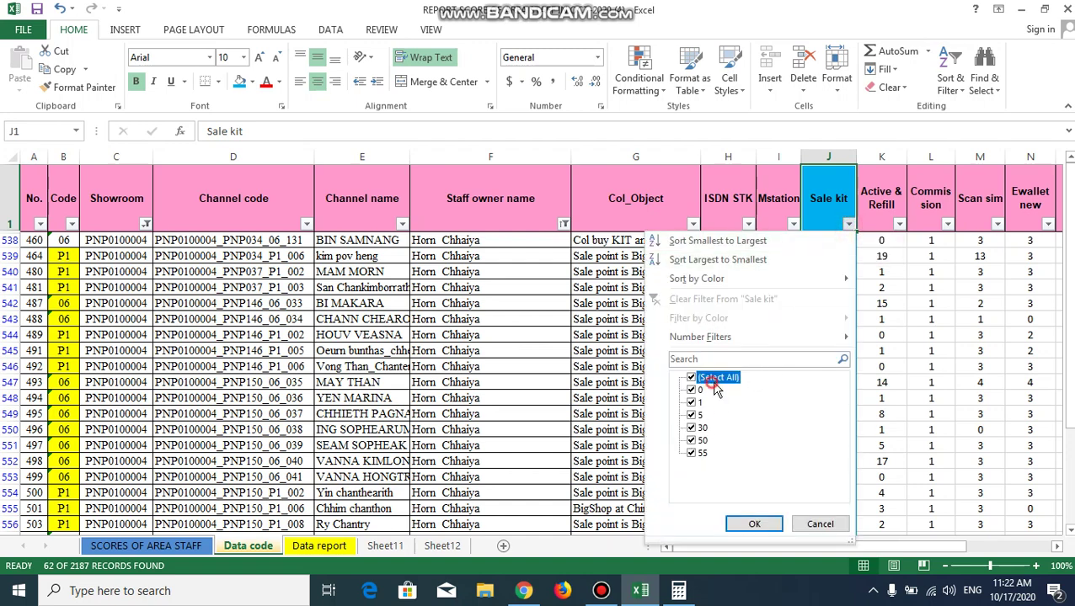
click(691, 390)
click(691, 402)
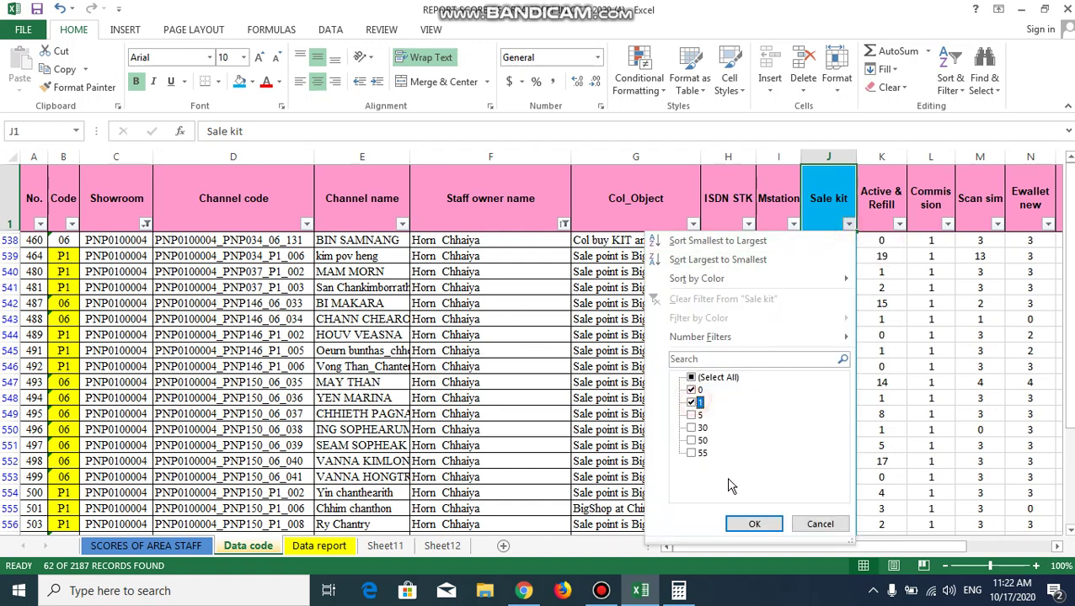
click(769, 525)
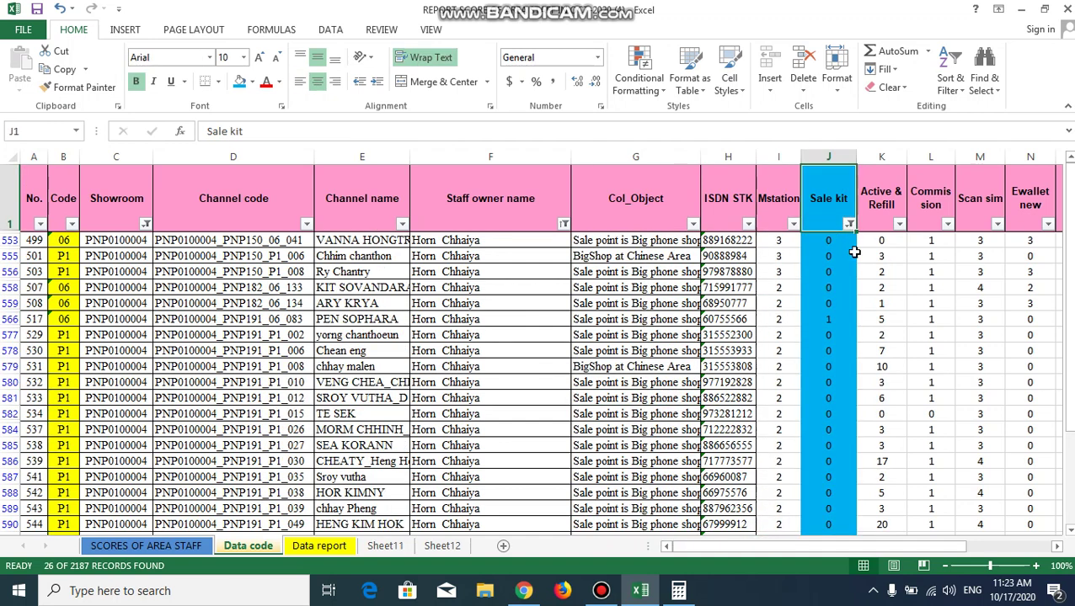
Hide the Mstation column (column I)
click(773, 156)
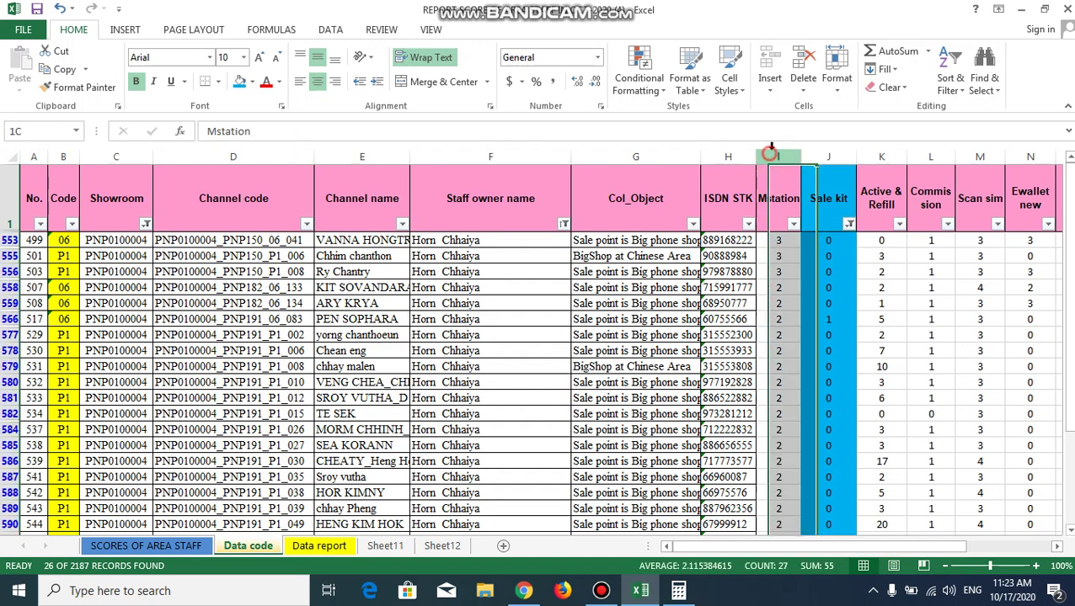
right_click(783, 241)
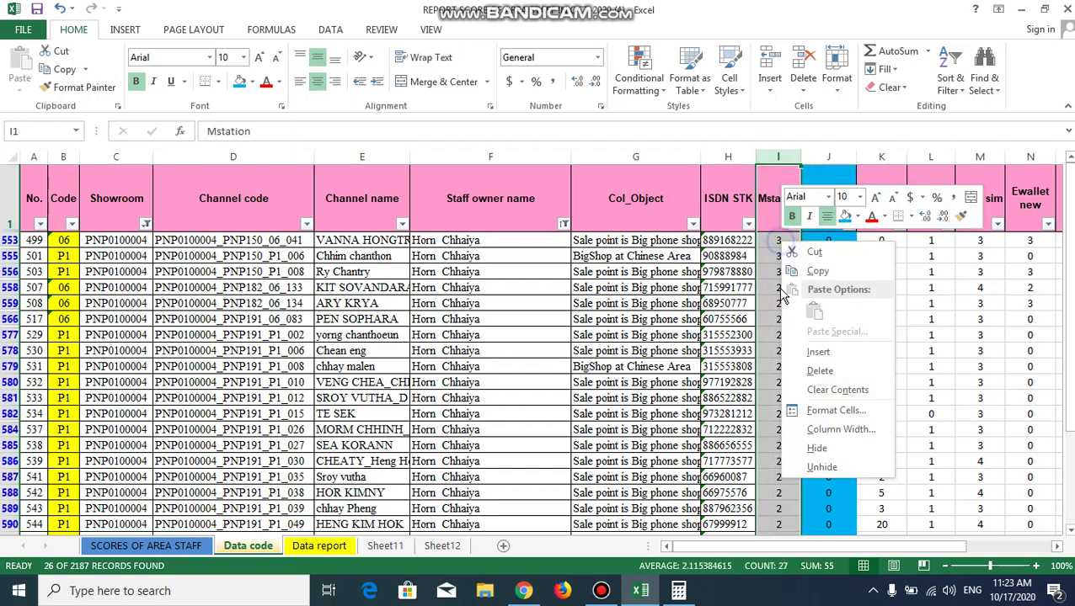
click(825, 451)
Sort the filtered rows by Sale kit from smallest to largest
click(885, 319)
click(780, 204)
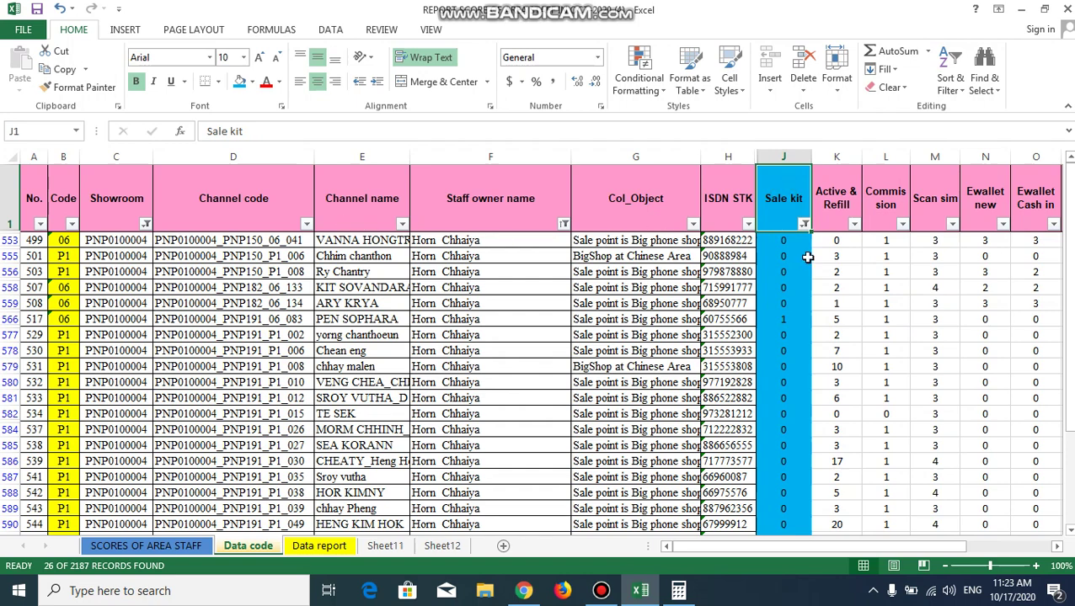
click(949, 80)
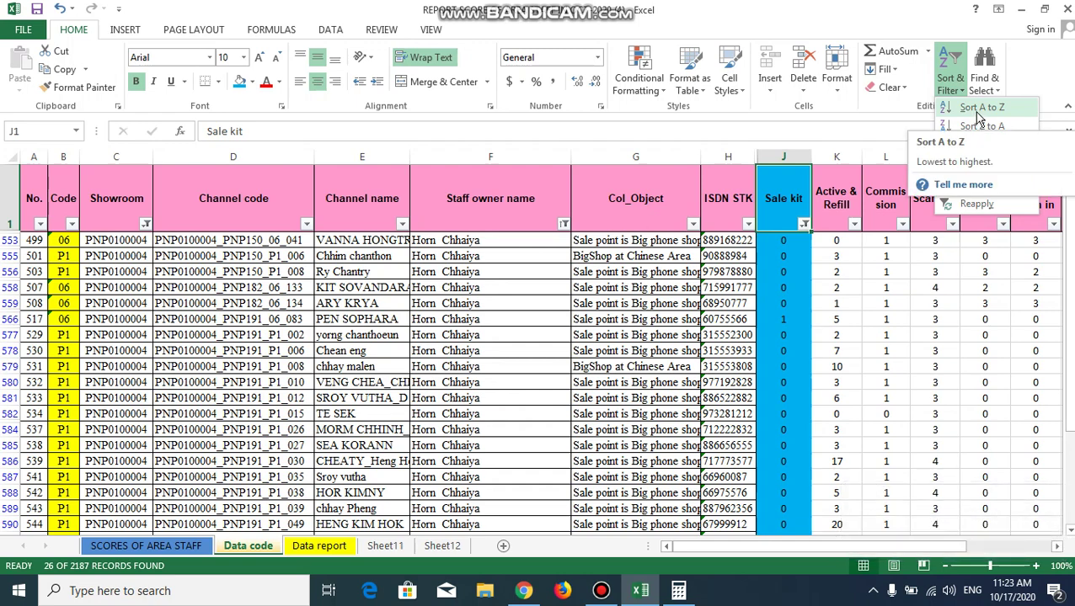
click(977, 116)
Check that the single value-1 Sale kit row now sits last among the 26 records
click(692, 382)
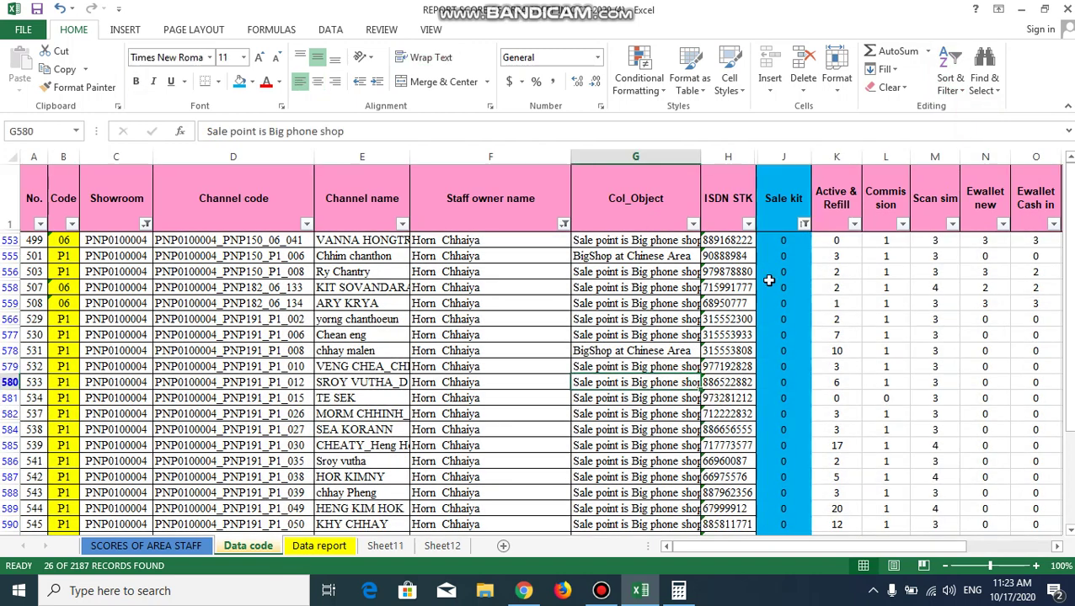
scroll(771, 310, down, 3)
scroll(770, 310, down, 3)
click(792, 331)
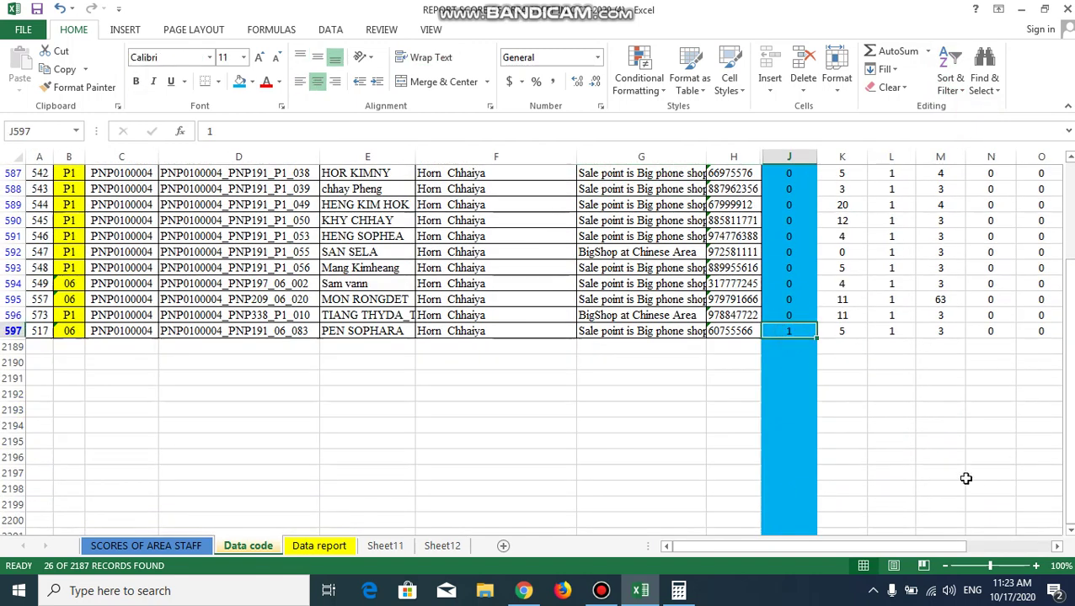
click(842, 394)
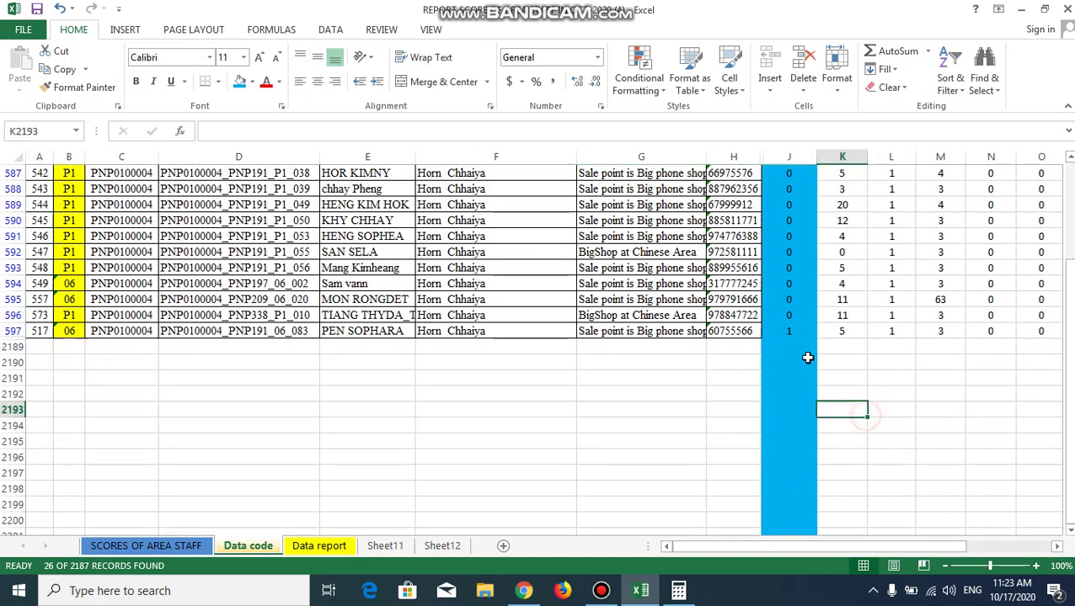
click(790, 331)
click(866, 398)
scroll(866, 397, up, 6)
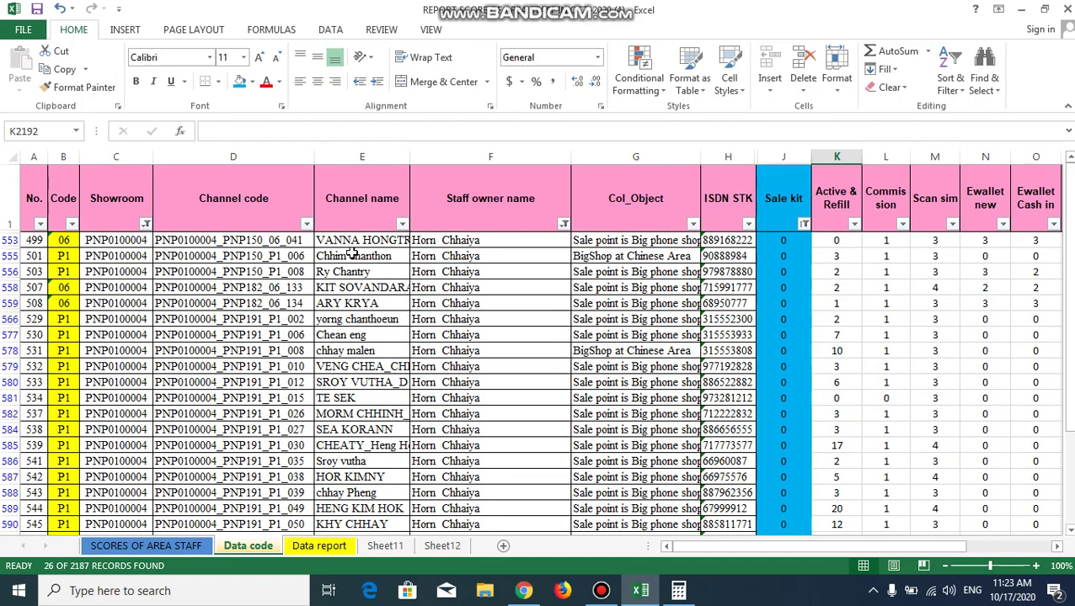
Copy the filtered table from the Channel code header through the last Sale kit row
click(287, 210)
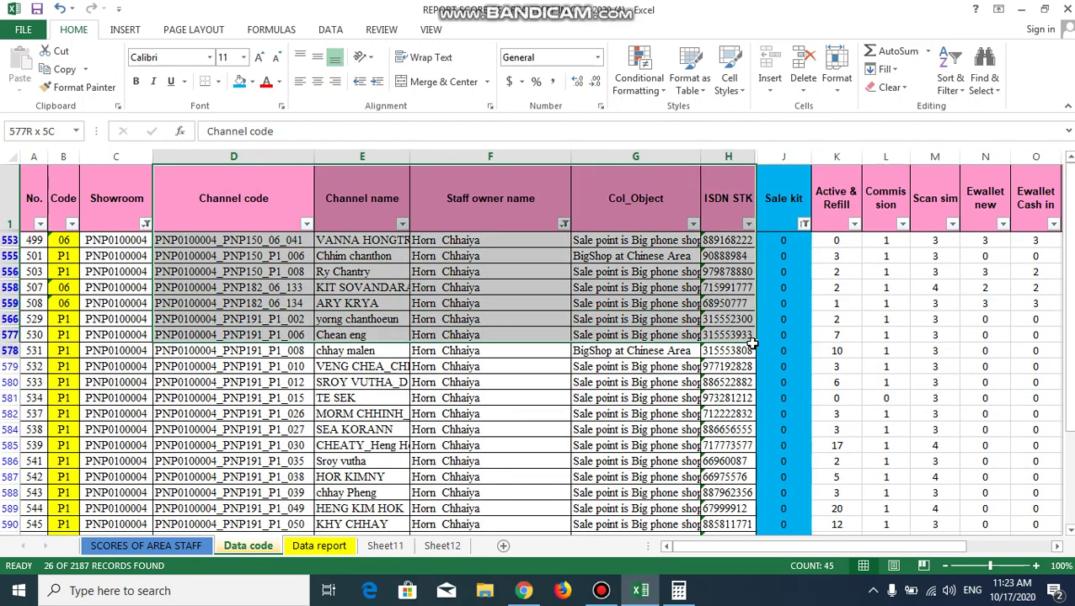
mouse_move(287, 210)
mouse_down()
mouse_move(772, 351)
mouse_move(713, 361)
mouse_up()
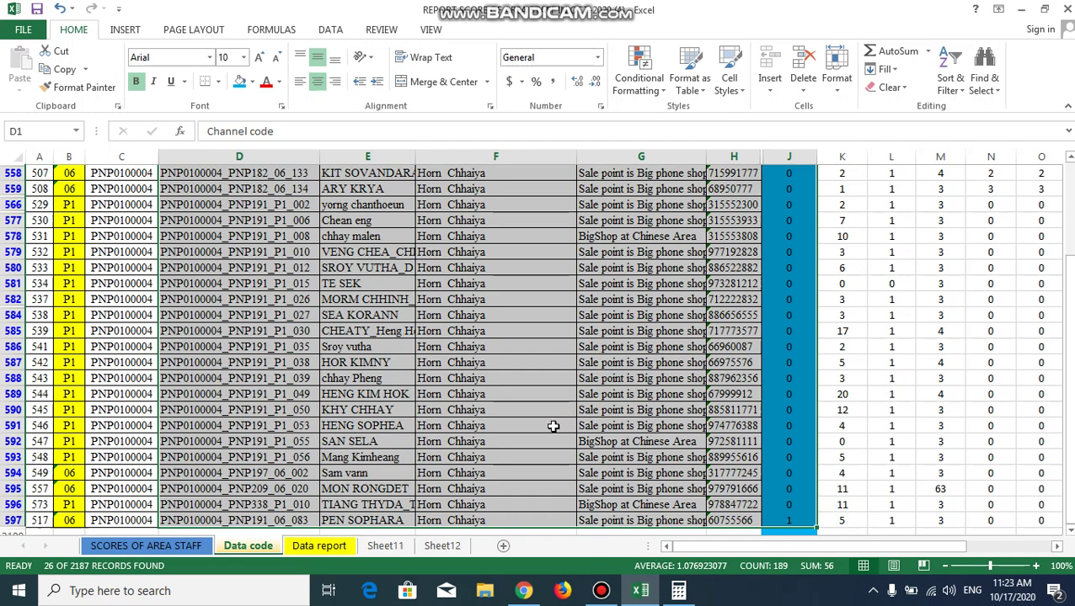
key(ctrl+c)
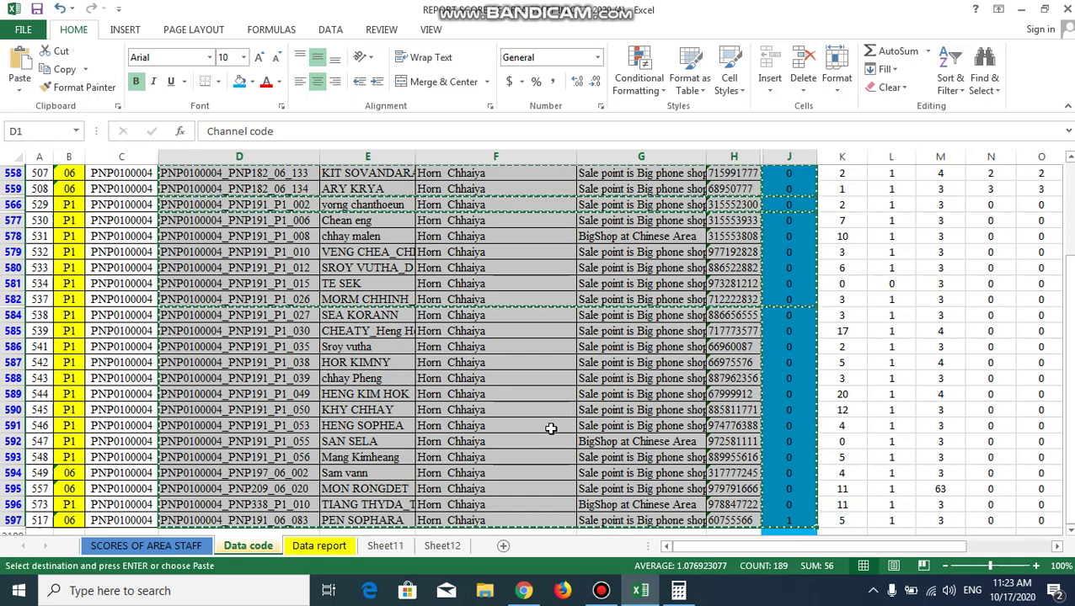
Launch Paint from the Start search and paste the table onto a new canvas
key(super)
text(pa)
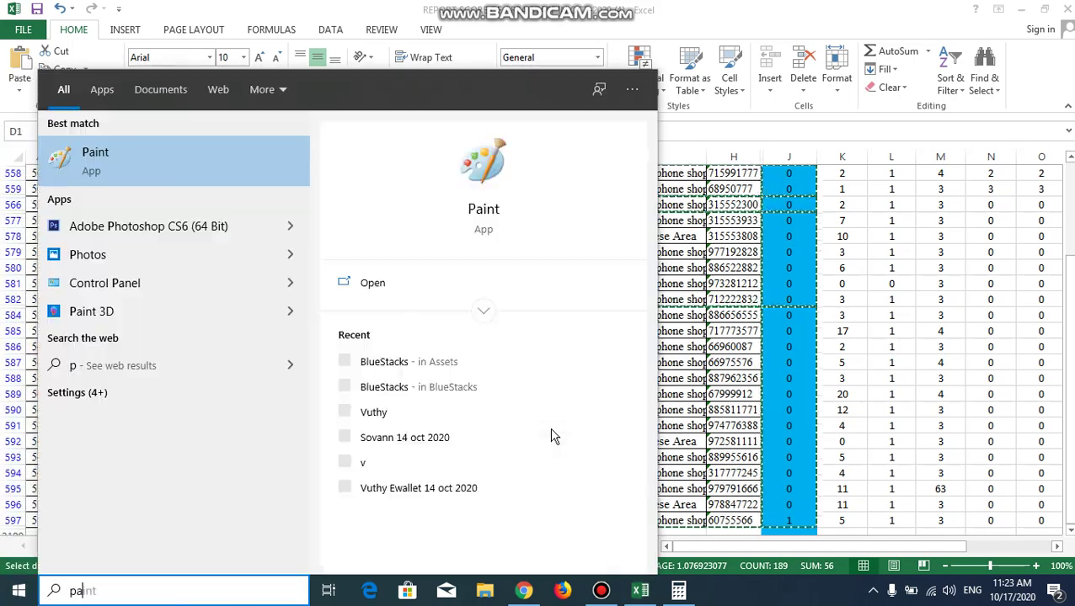
text(u)
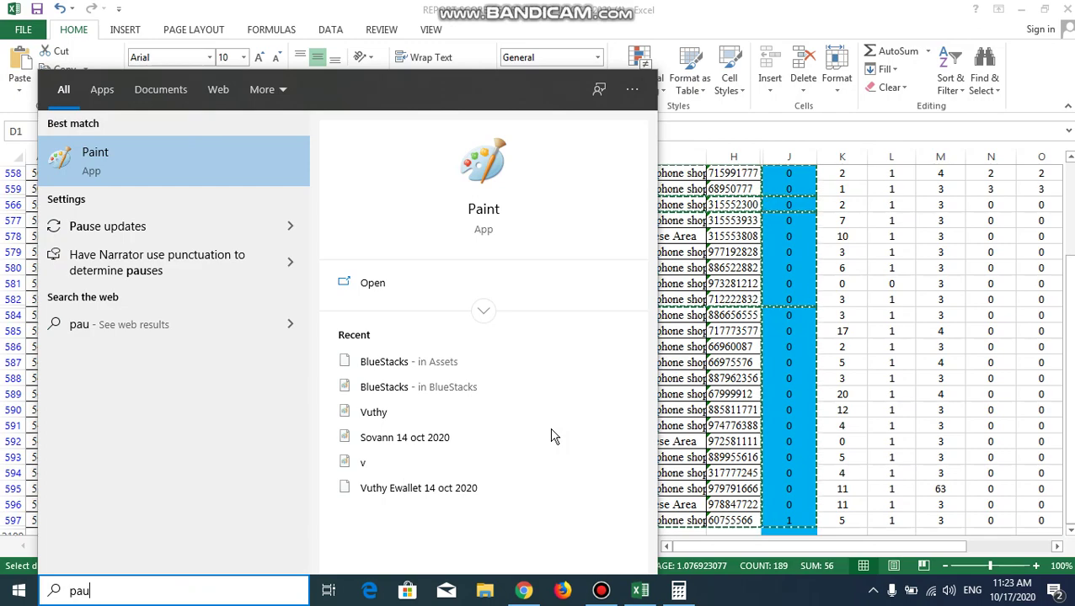
key(Return)
key(ctrl+v)
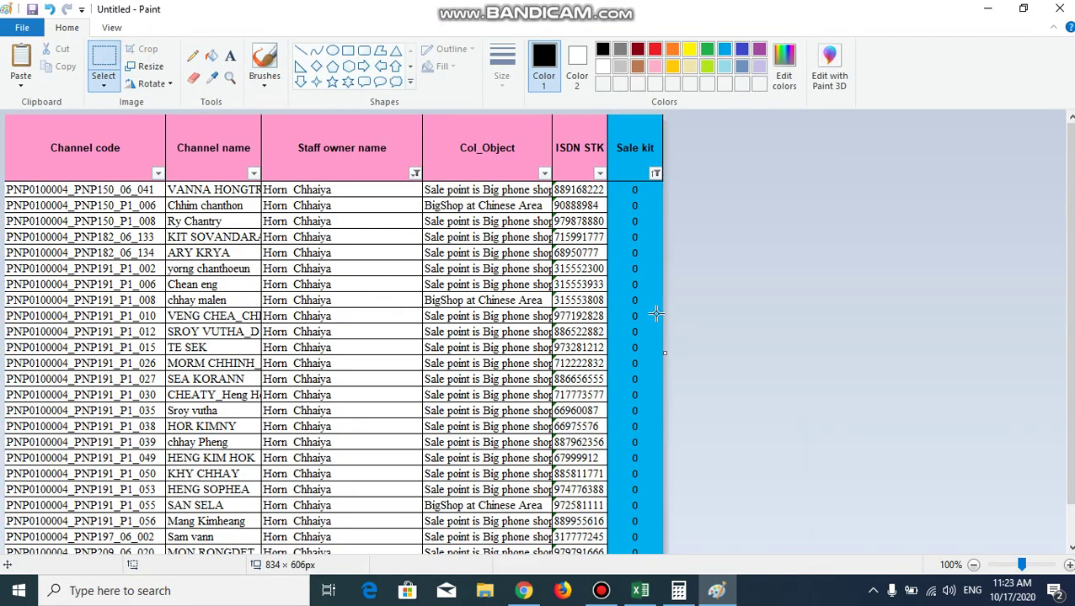
Save the image as a PNG ending 'Code buy kit 17 oct 2020' in Oct 2020, then show the desktop
scroll(515, 284, down, 1)
scroll(533, 409, up, 1)
click(70, 276)
click(28, 10)
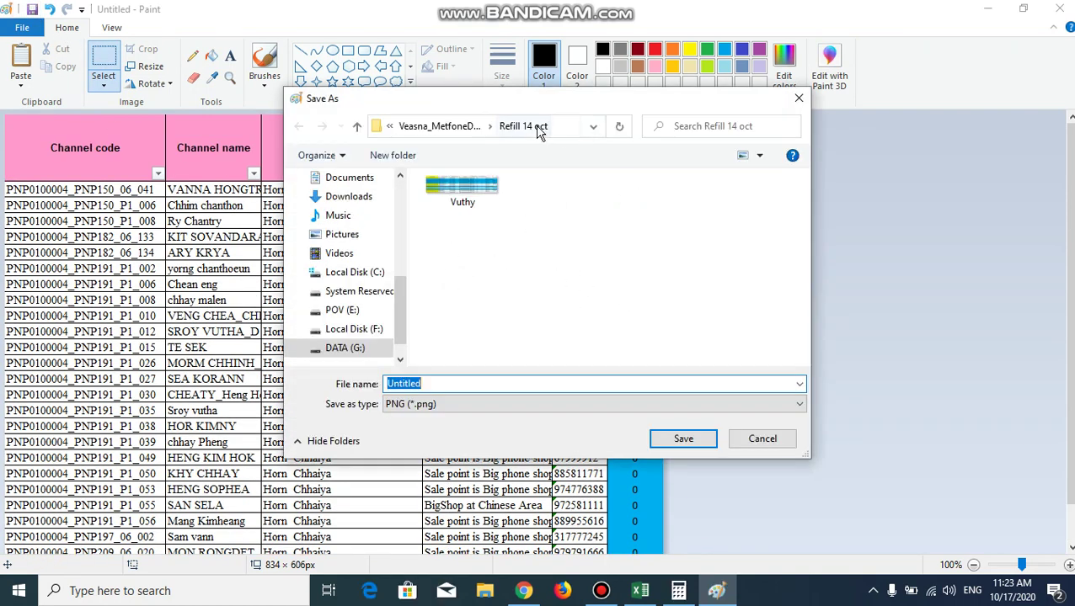
click(464, 133)
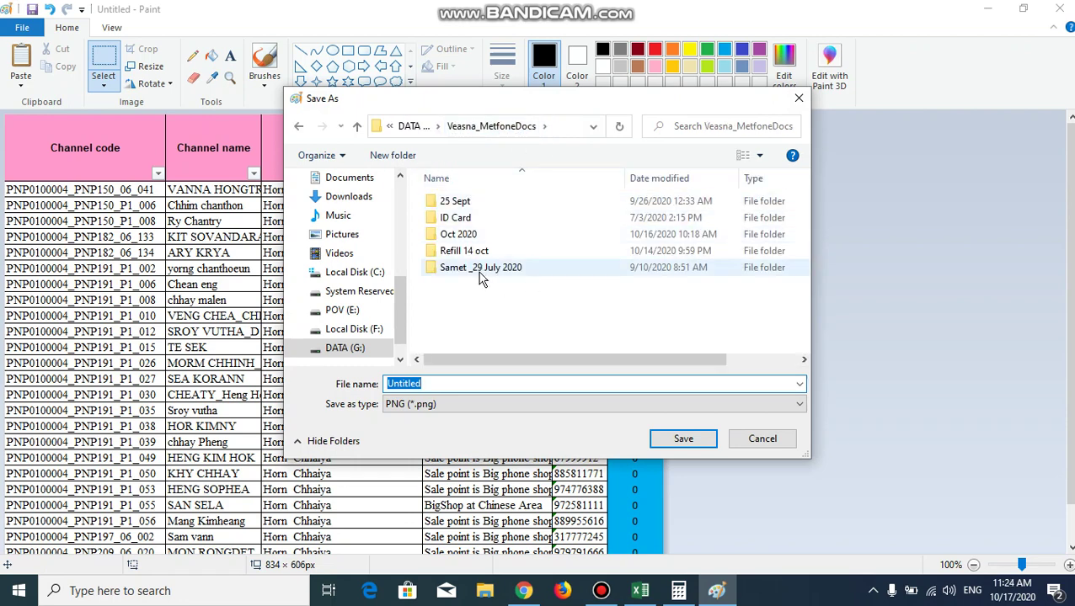
double_click(461, 239)
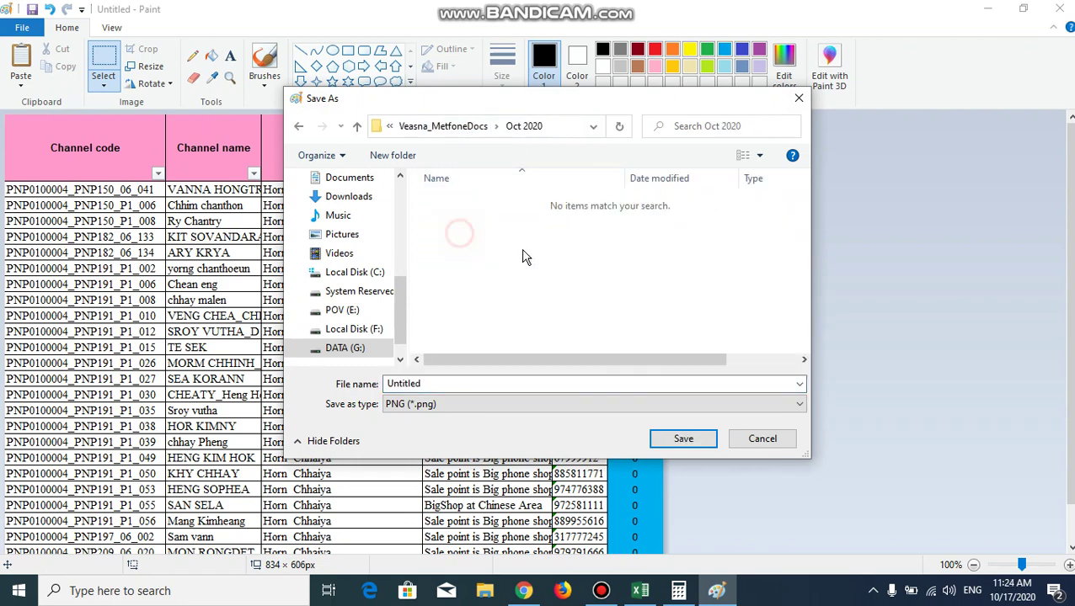
double_click(456, 383)
key(BackSpace)
text(Vuthy_ Code buy kit 17 oct 2020)
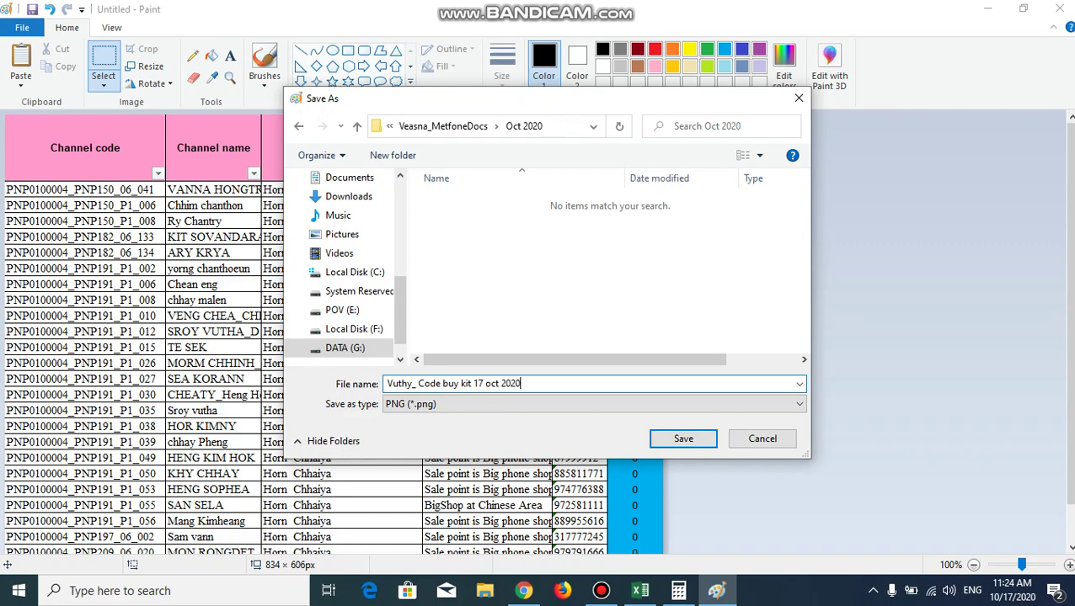
key(Return)
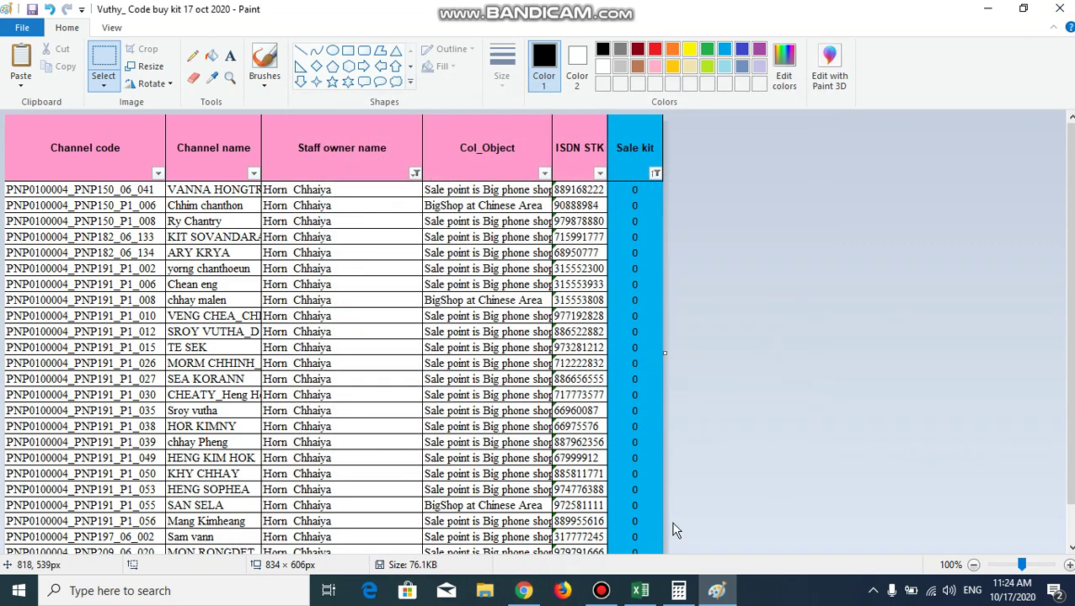
key(super+d)
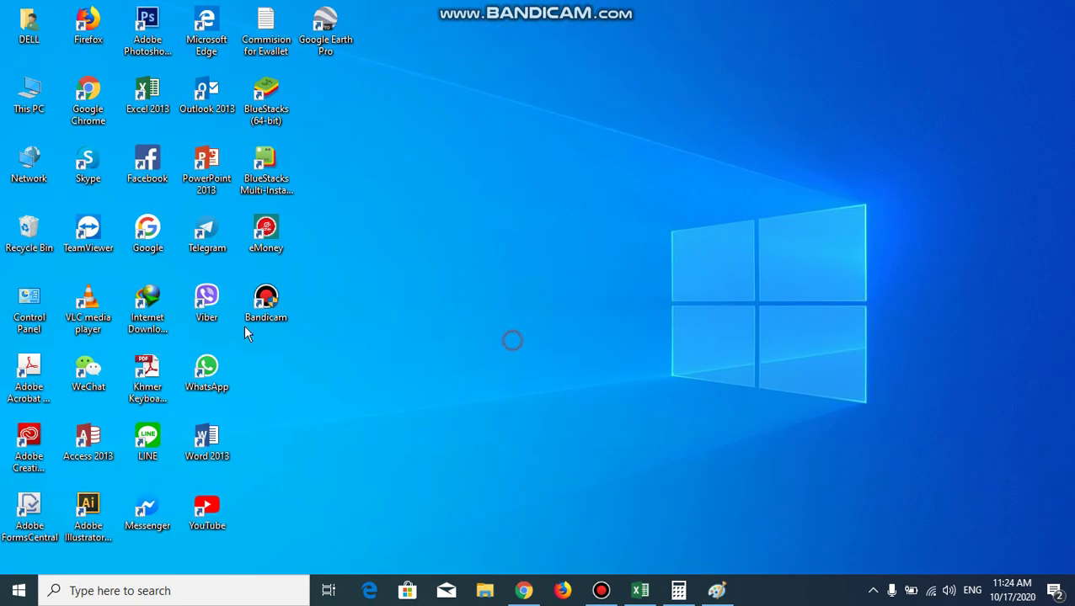
Launch Viber and find the PNP03- NEW AREASTAFF group in the chat list to open it
double_click(207, 300)
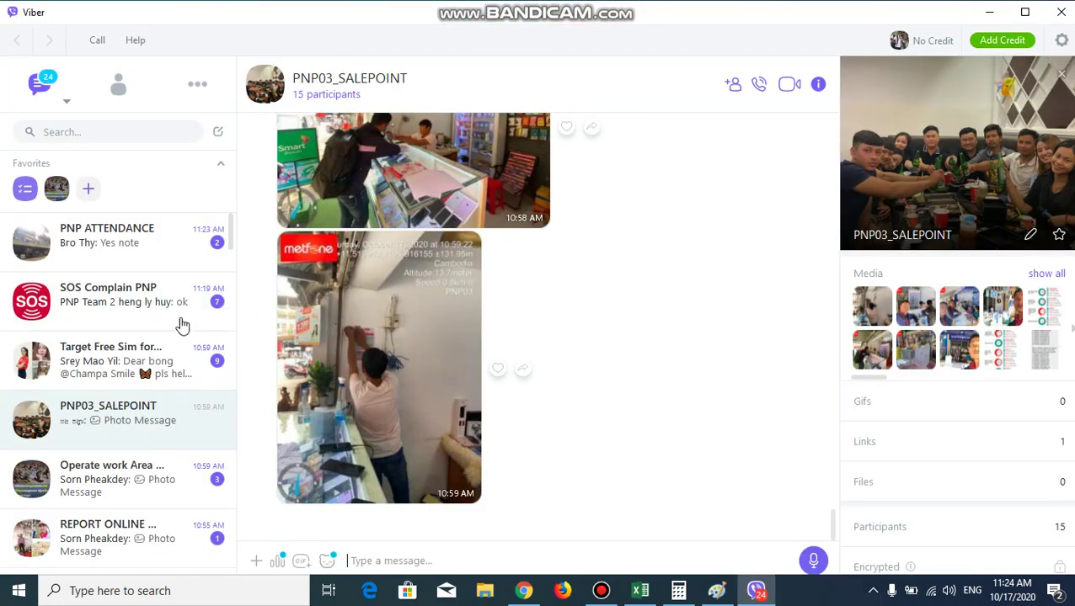
scroll(135, 421, down, 3)
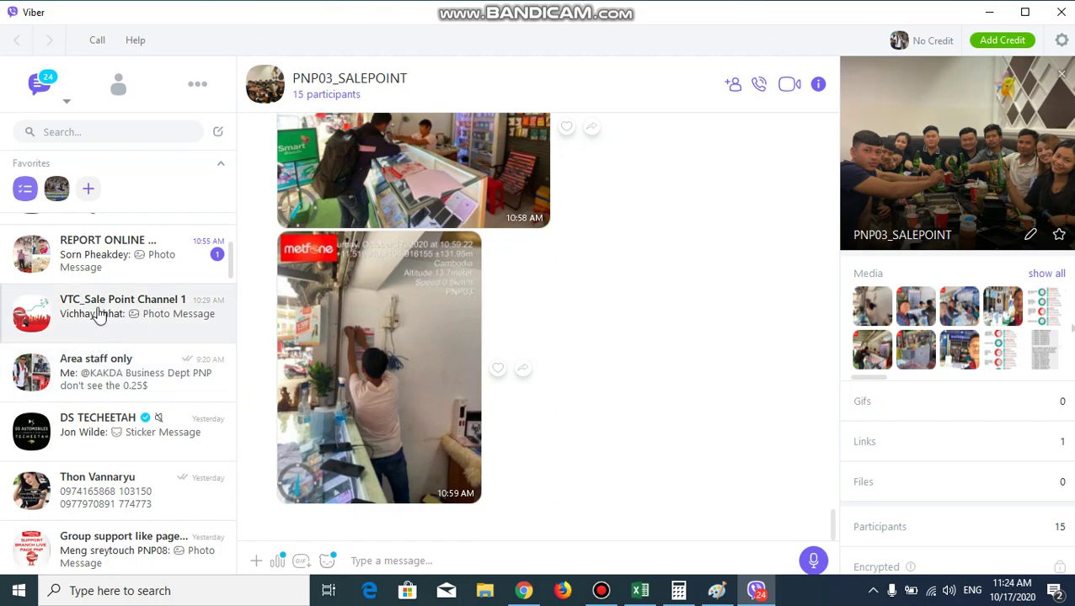
scroll(109, 308, up, 2)
scroll(122, 315, up, 1)
scroll(127, 337, down, 1)
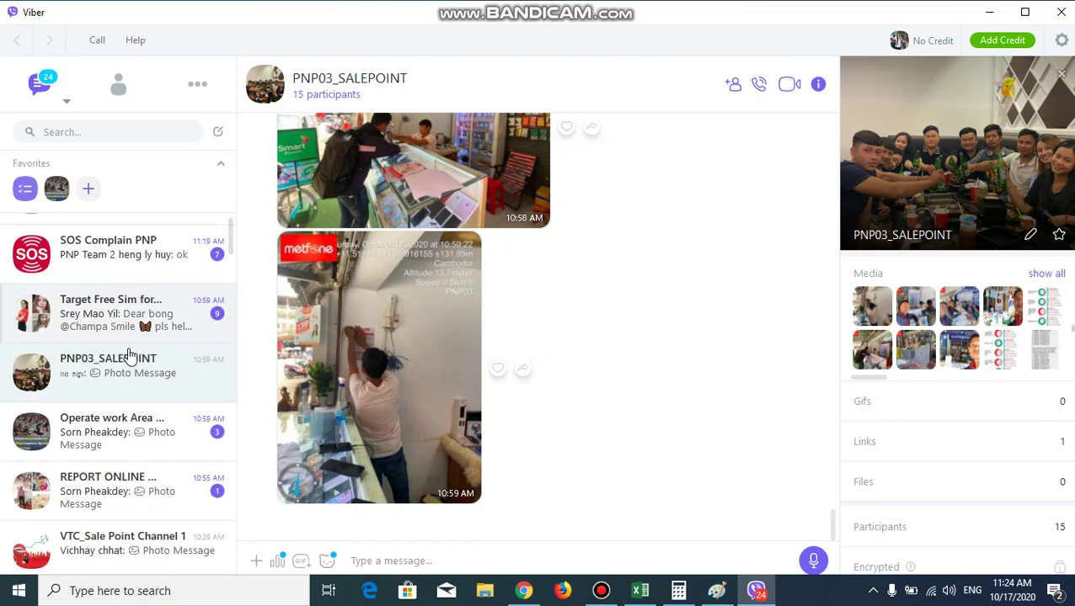
scroll(126, 404, down, 2)
scroll(125, 420, down, 1)
scroll(117, 472, down, 1)
scroll(118, 438, down, 1)
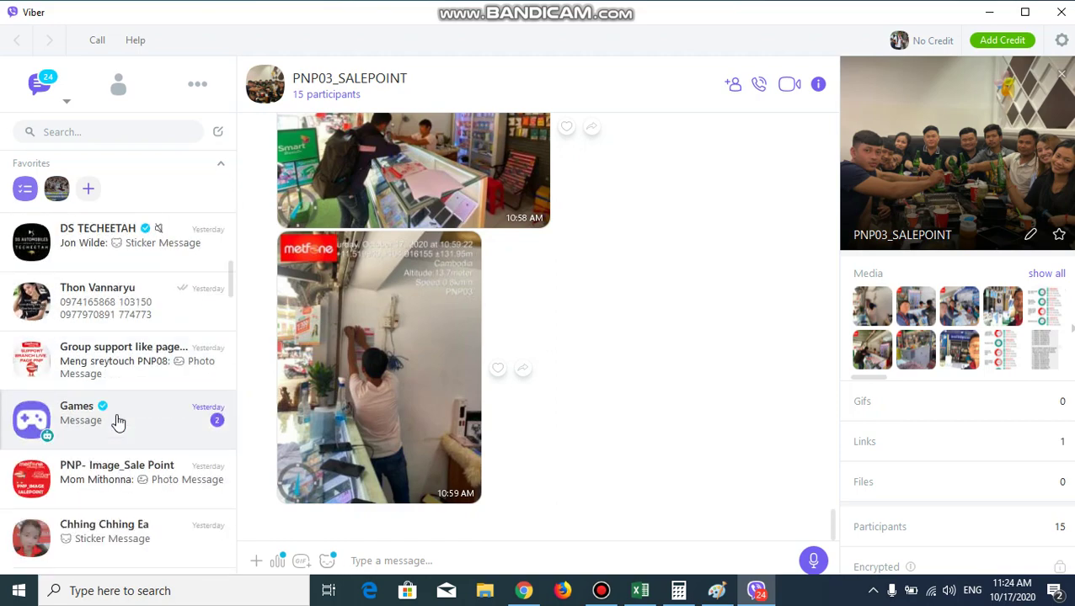
scroll(105, 395, down, 2)
scroll(103, 404, down, 1)
scroll(105, 421, down, 1)
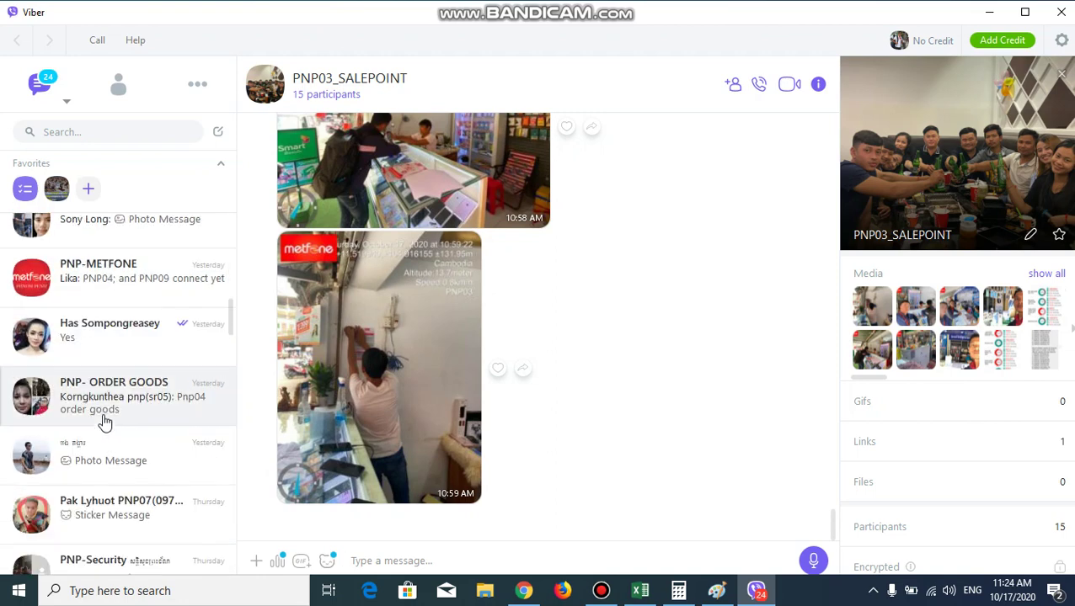
scroll(105, 421, down, 2)
click(113, 478)
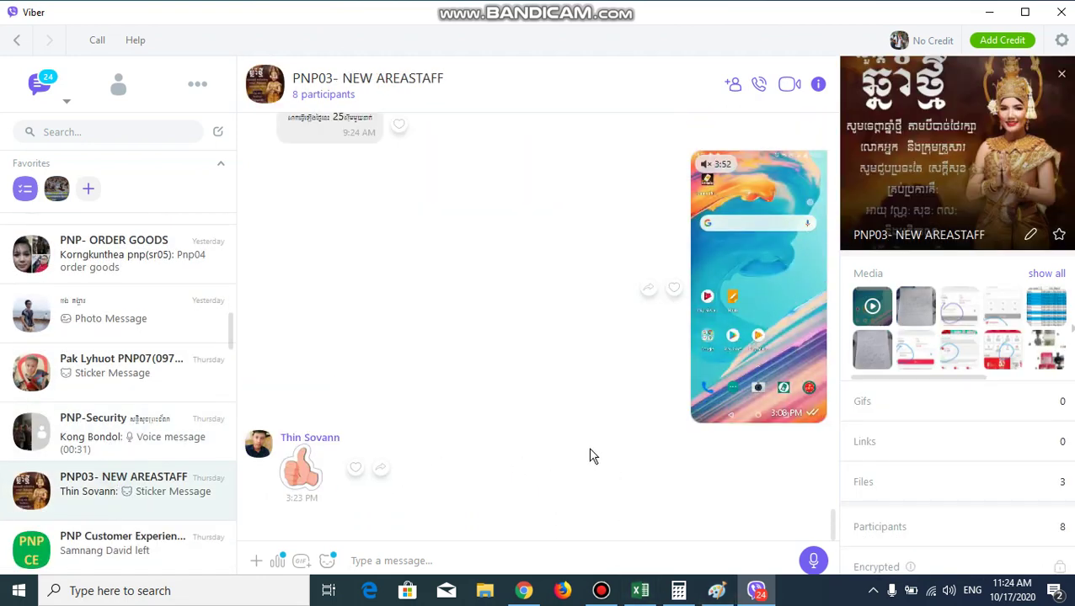
click(592, 455)
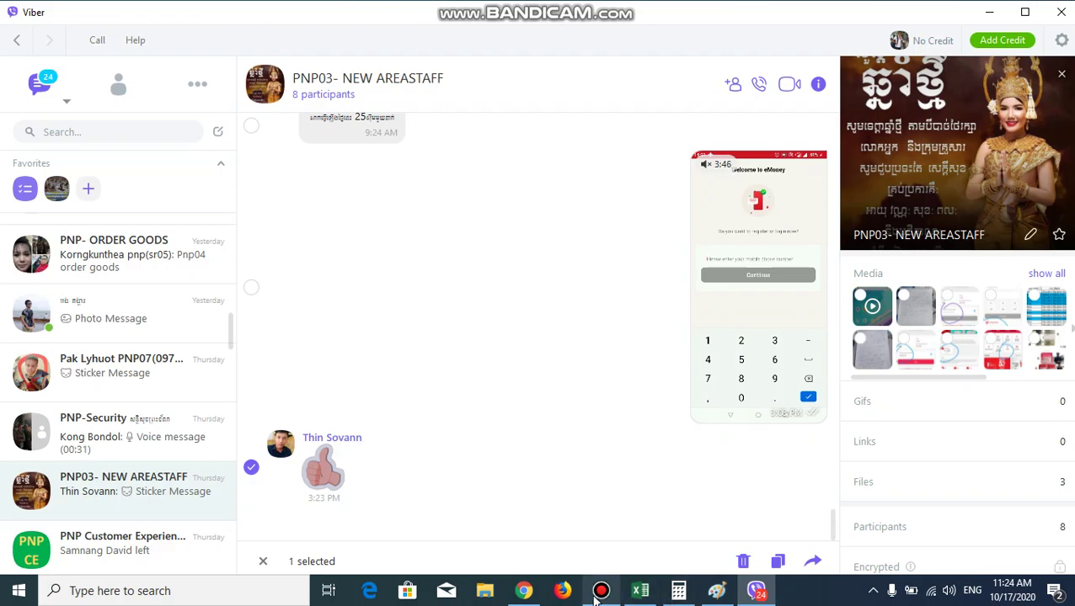
In File Explorer, go to the Metfone documents folder on DATA (G:)
click(523, 592)
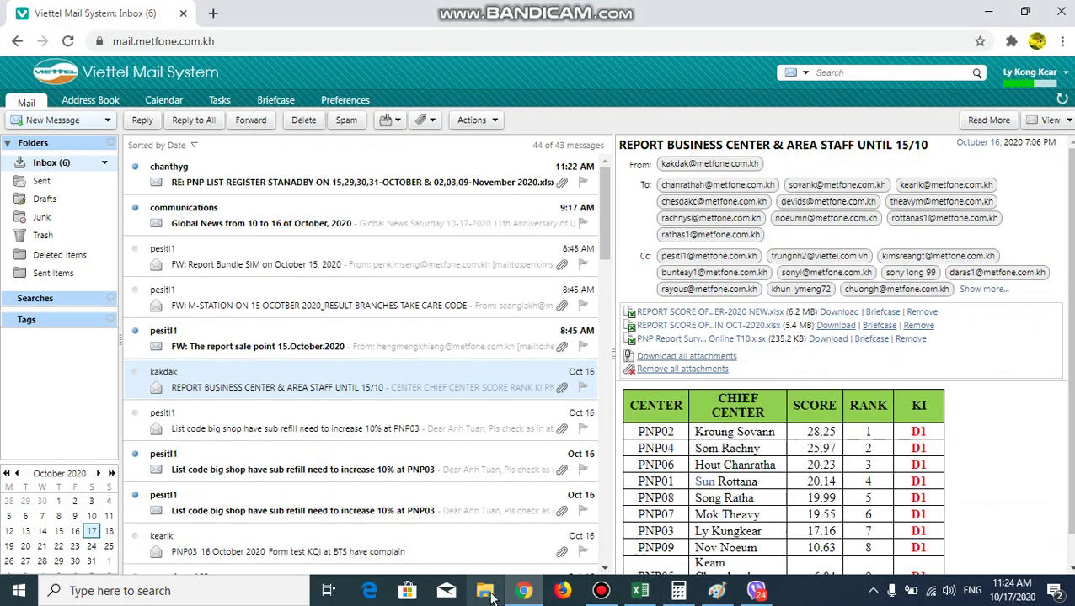
click(493, 597)
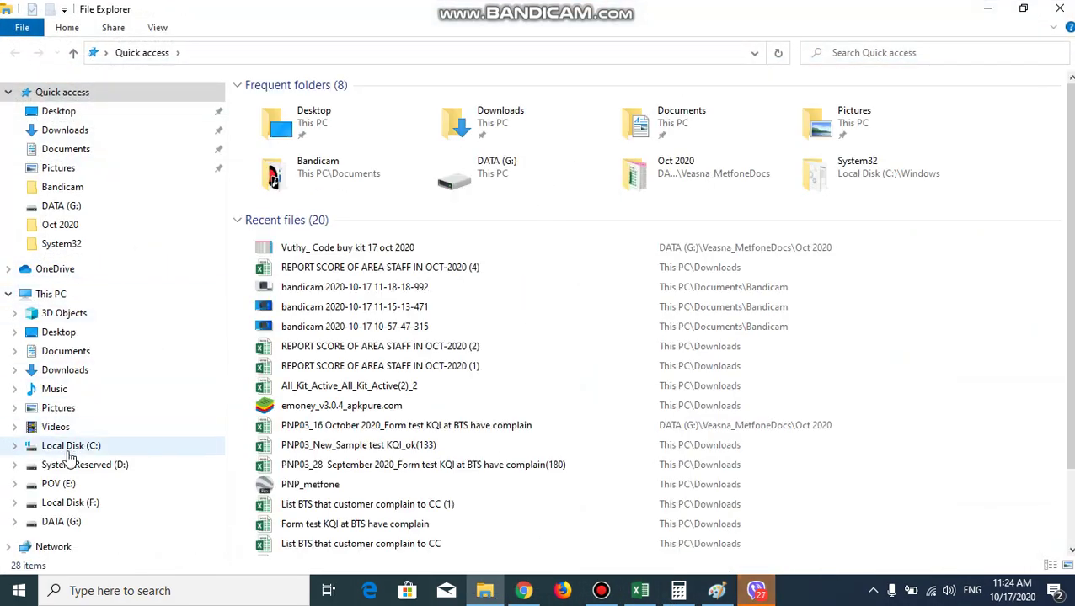
click(88, 520)
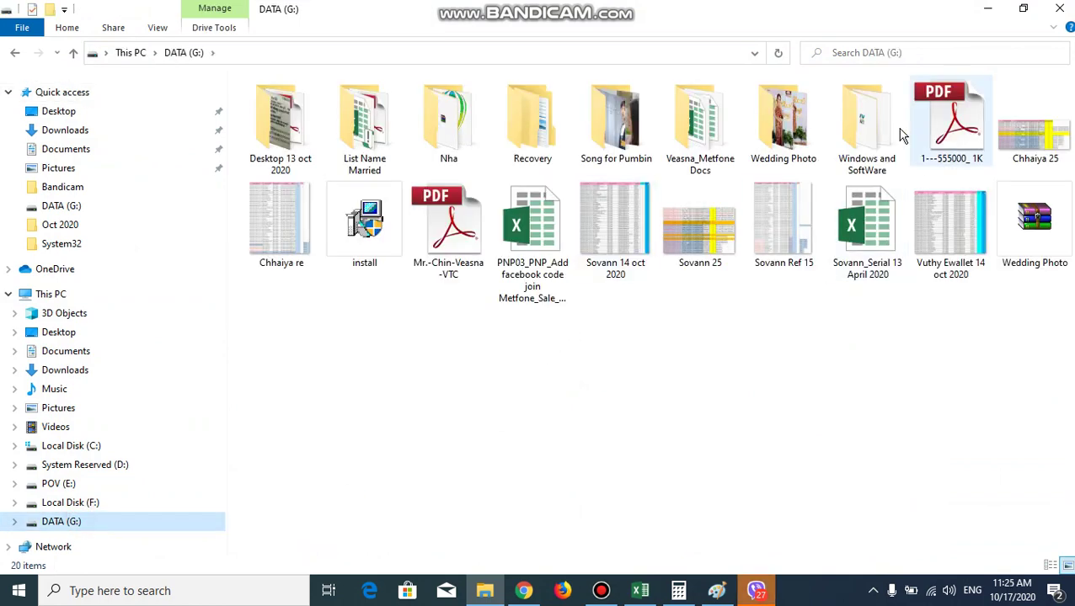
click(683, 128)
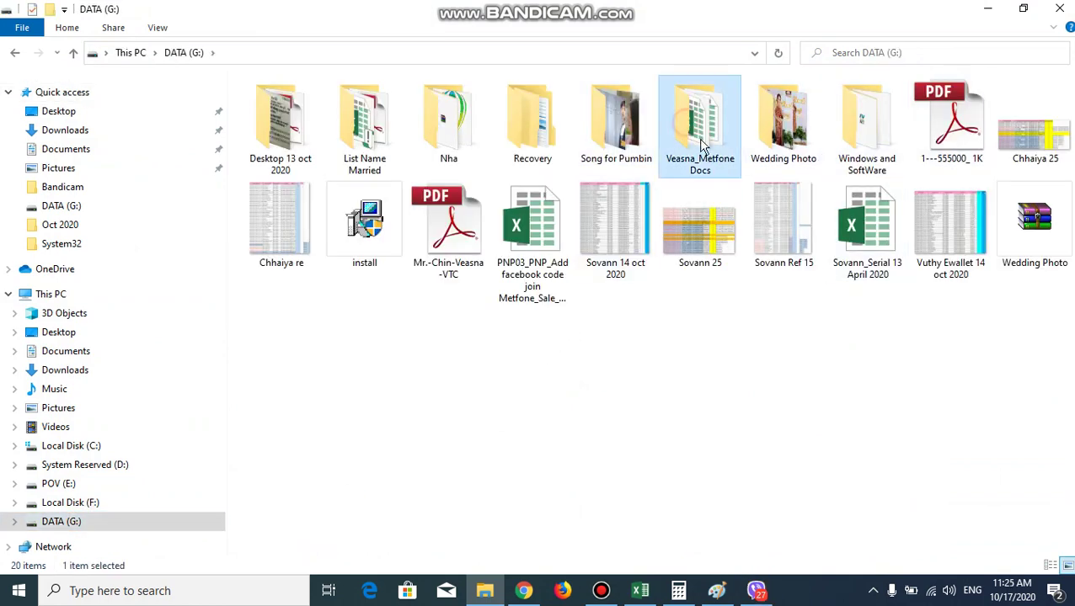
double_click(697, 137)
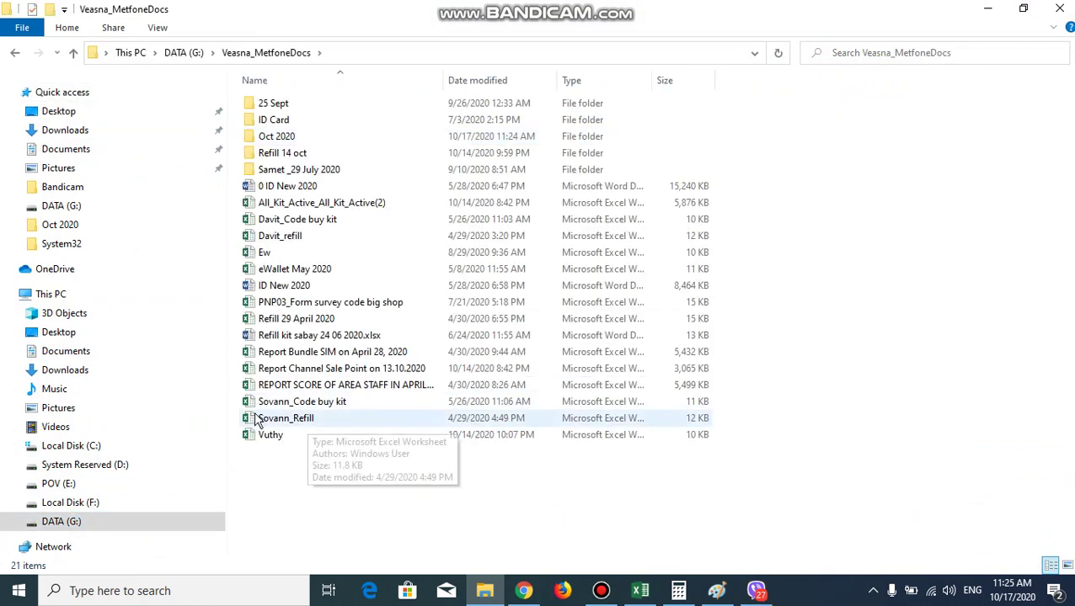
Open Oct 2020 and drag the code buy kit PNG into the Viber group chat
double_click(276, 137)
drag(304, 143, 714, 566)
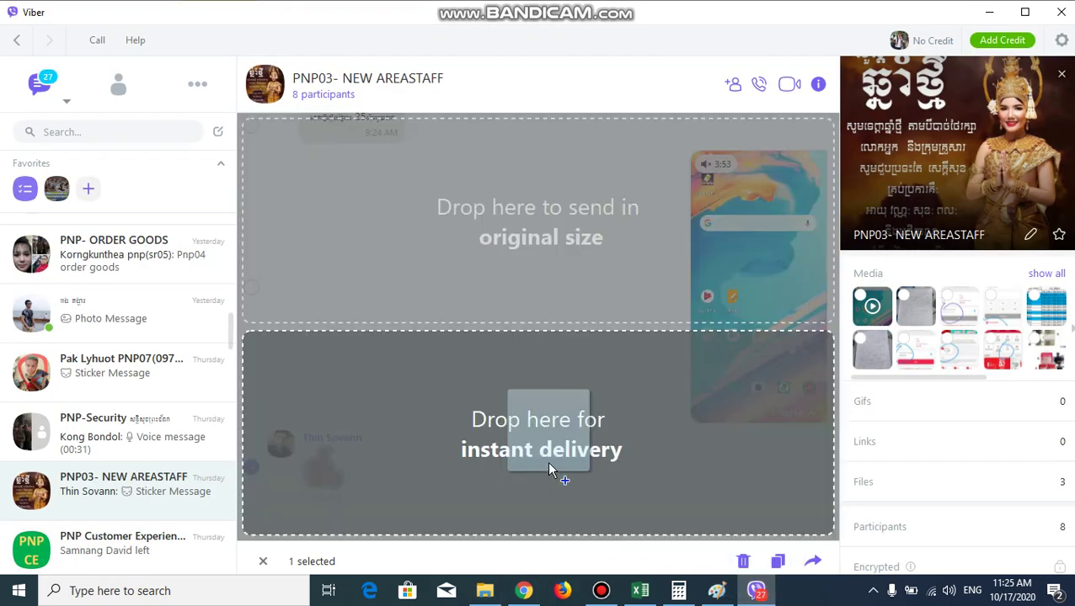
drag(714, 566, 549, 469)
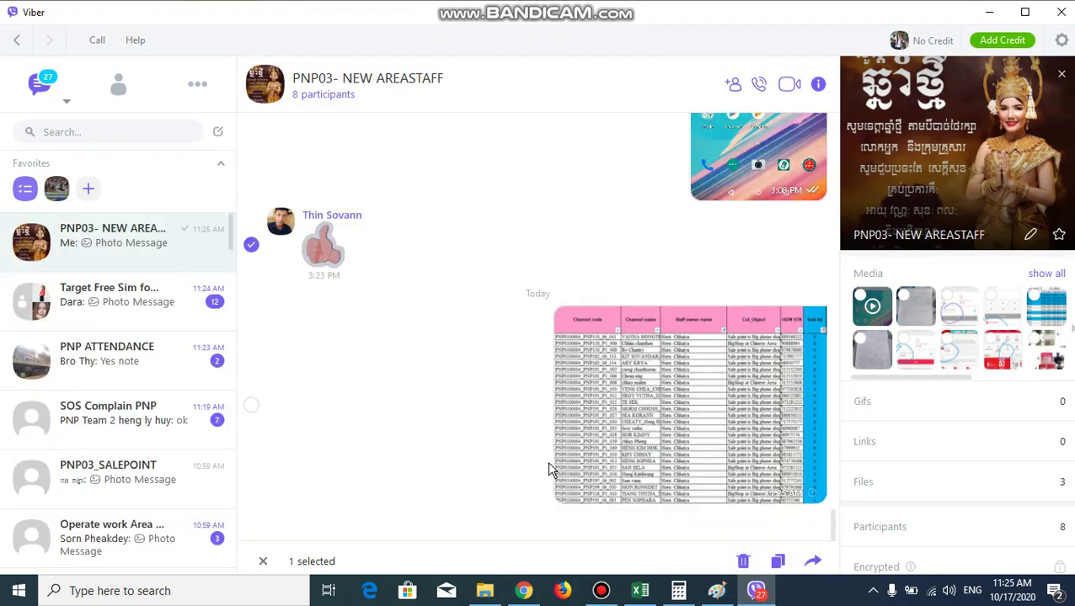
click(263, 561)
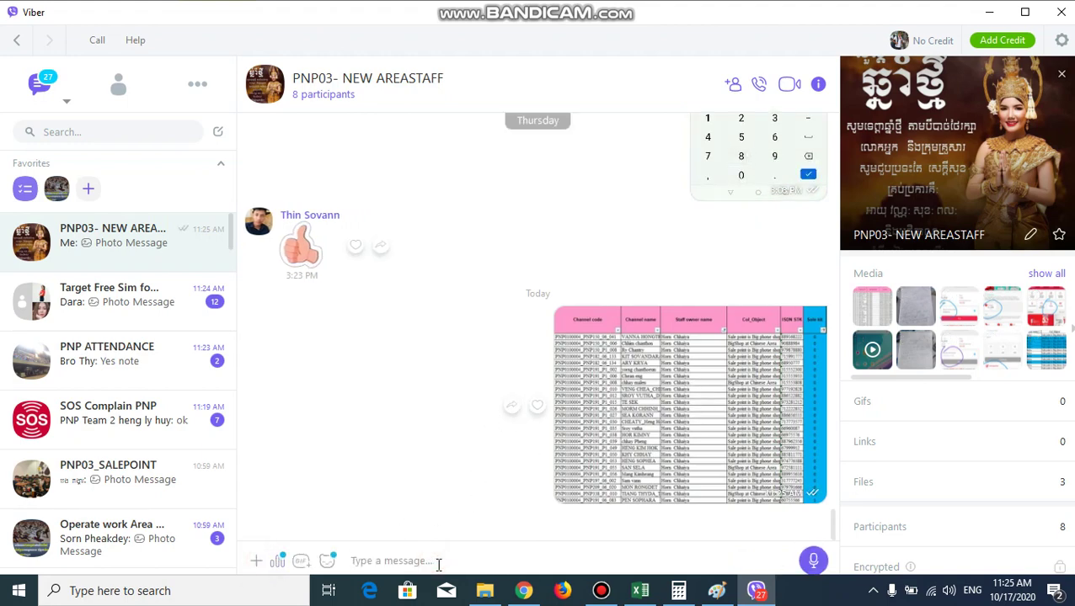
text(@)
scroll(253, 480, down, 1)
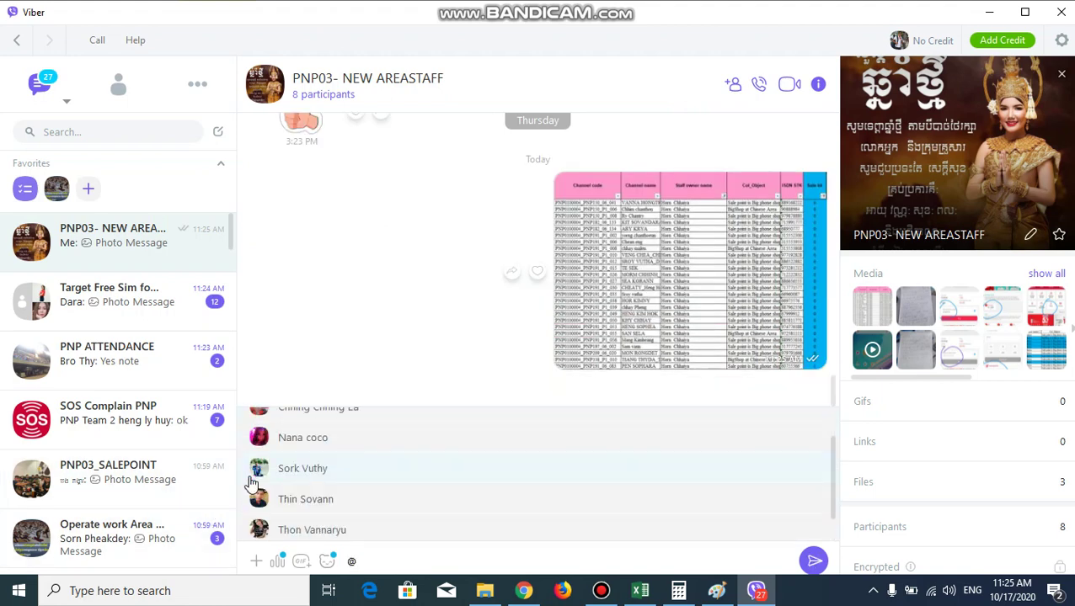
click(334, 472)
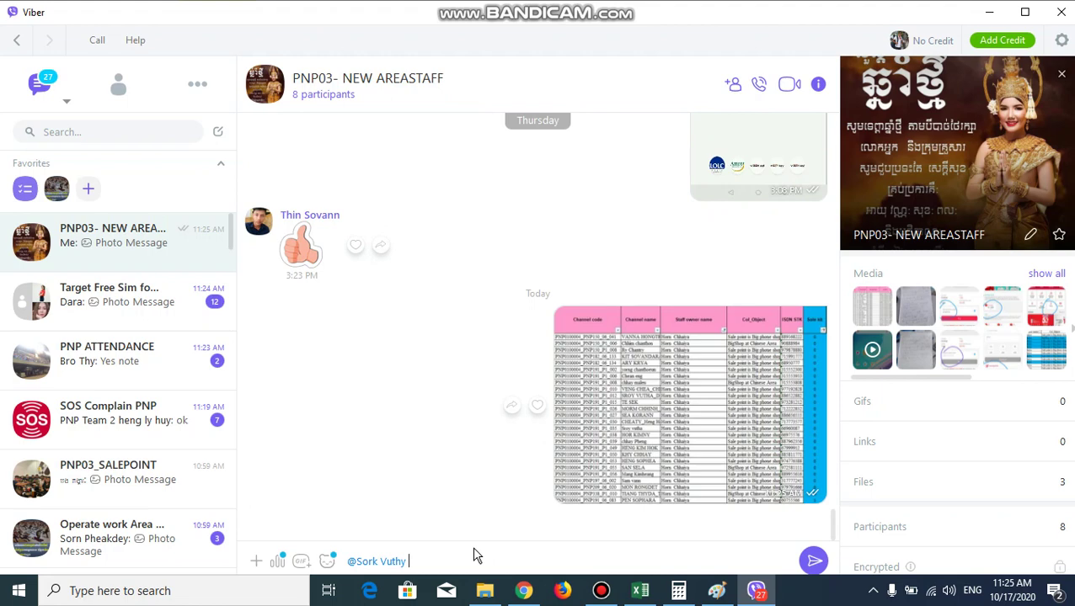
text(Sal)
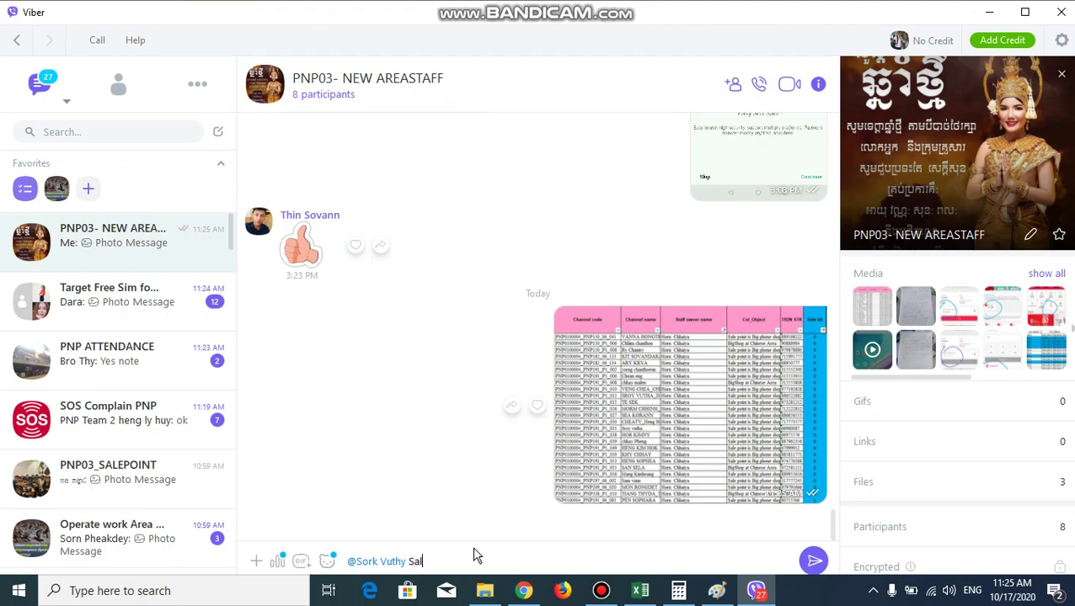
text(e 11 Co)
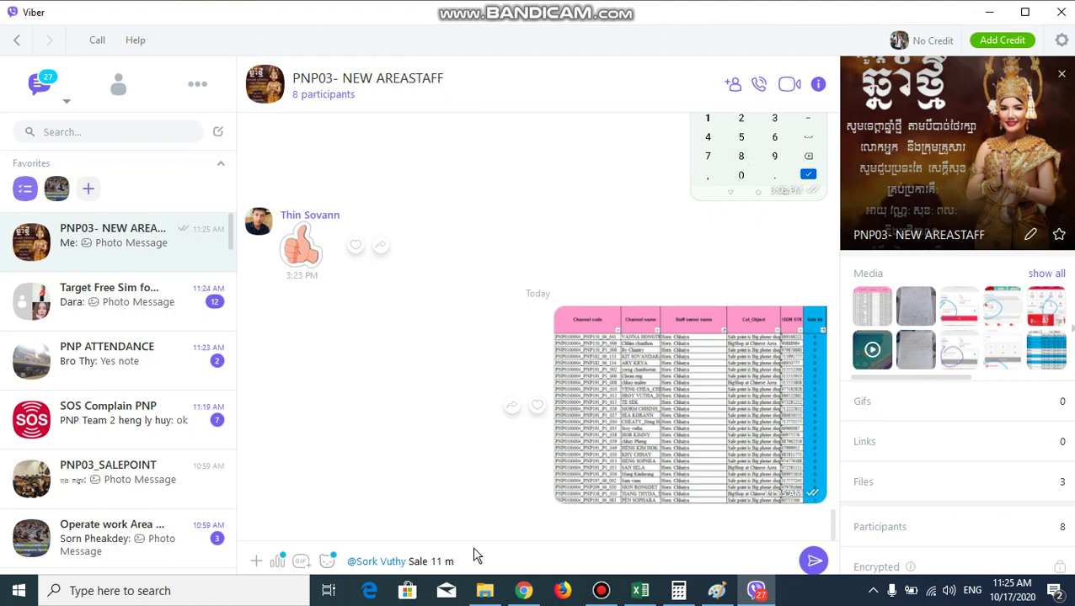
text(de =5 S)
text(ub)
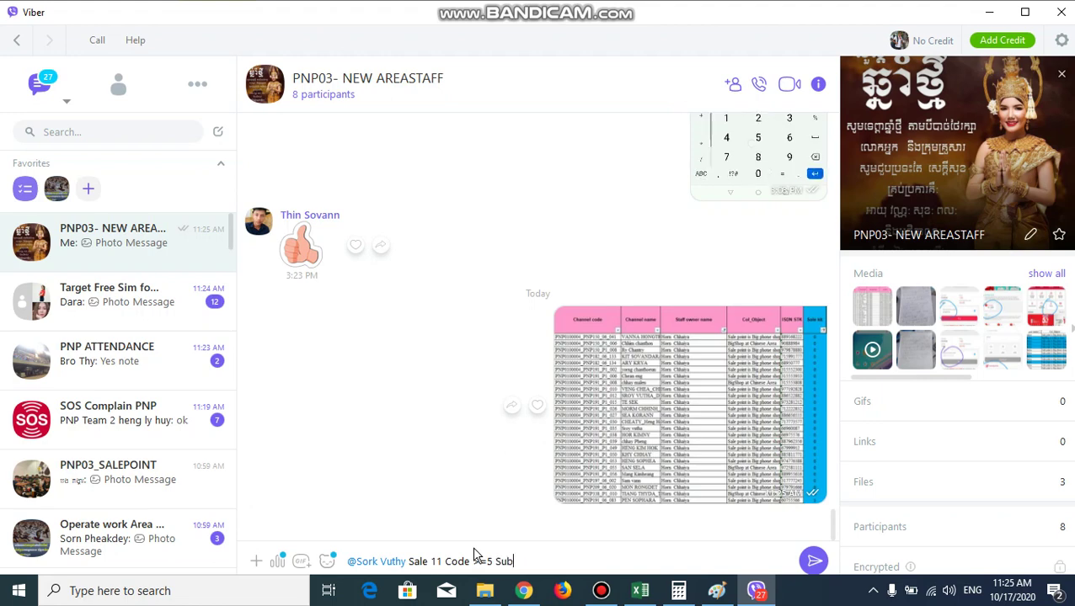
text(s)
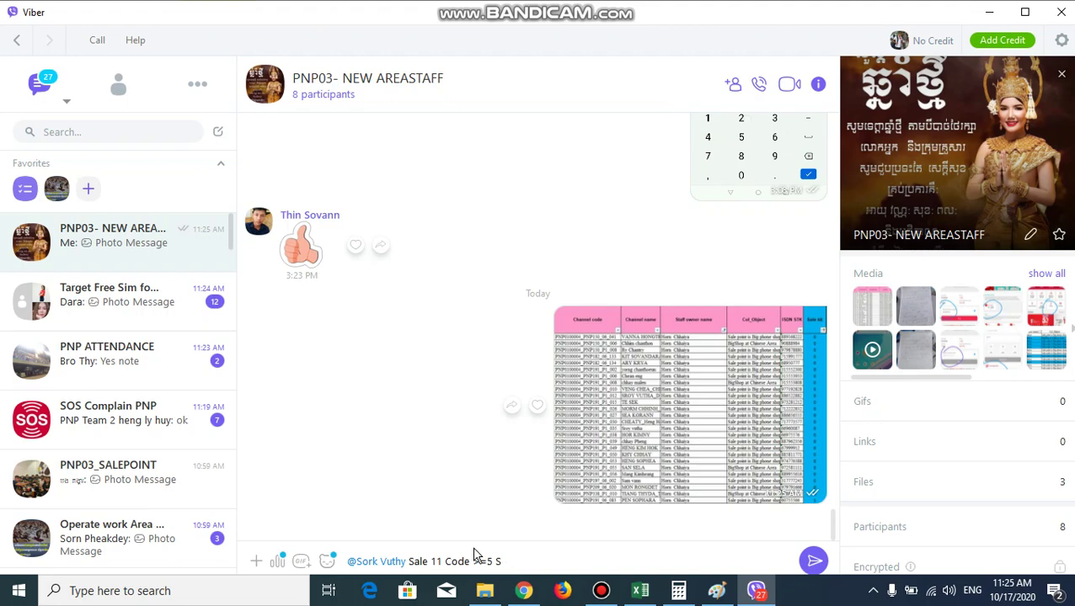
key(BackSpace)
text(Kit/Code)
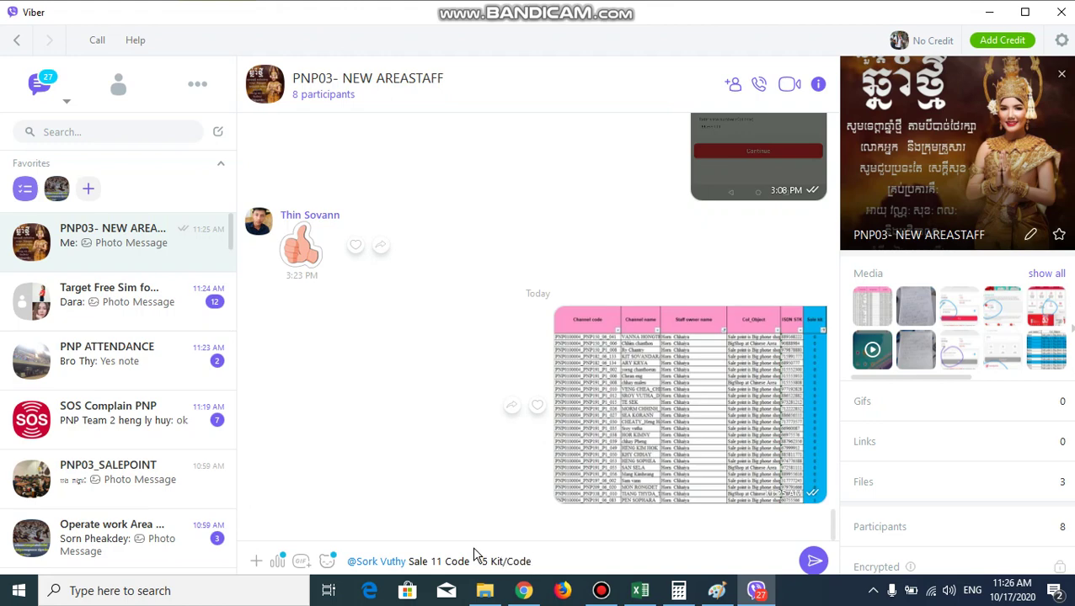
key(Return)
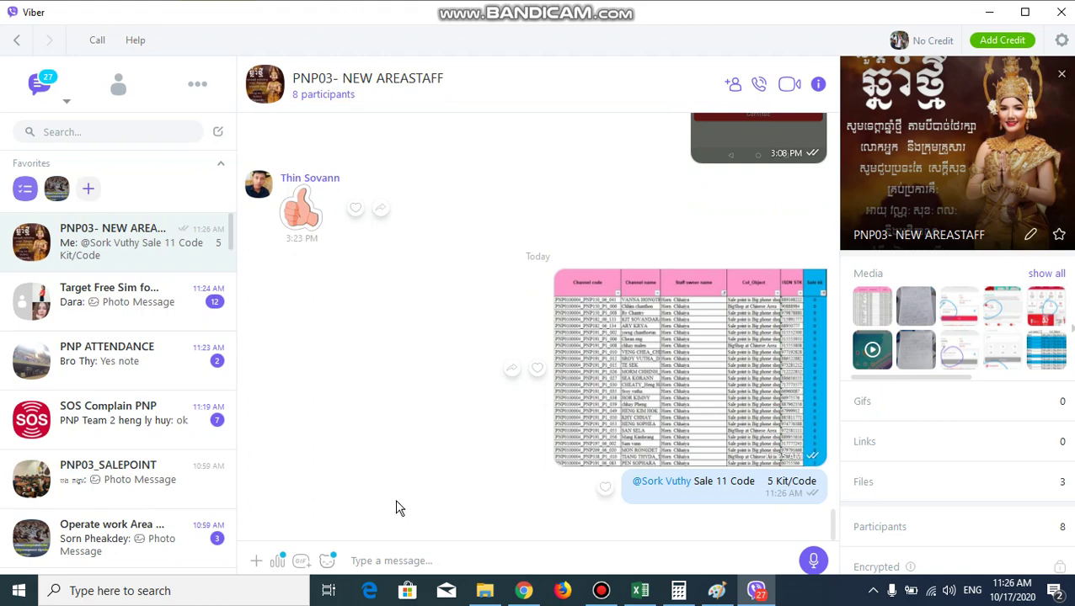
Send 'to Complete 75%', preview the posted image full size, then return to Excel
text(to Co)
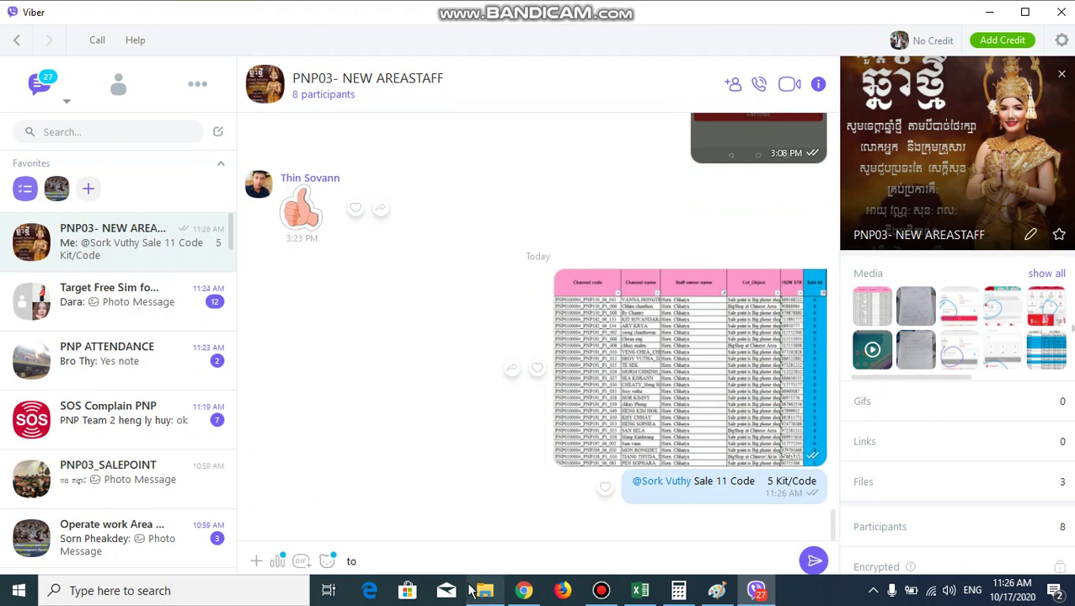
text(mp)
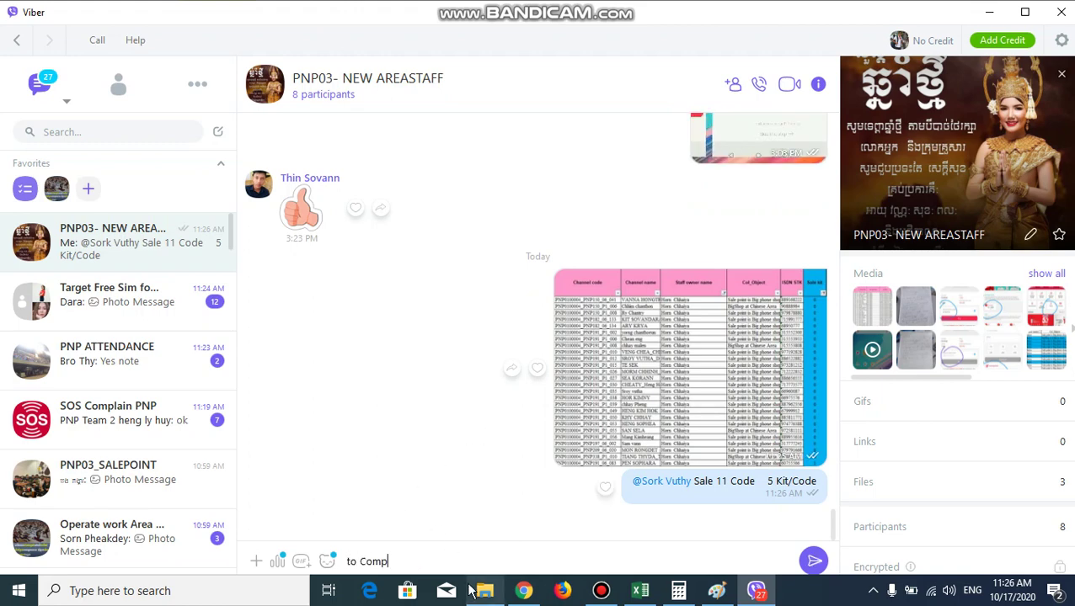
text(lete )
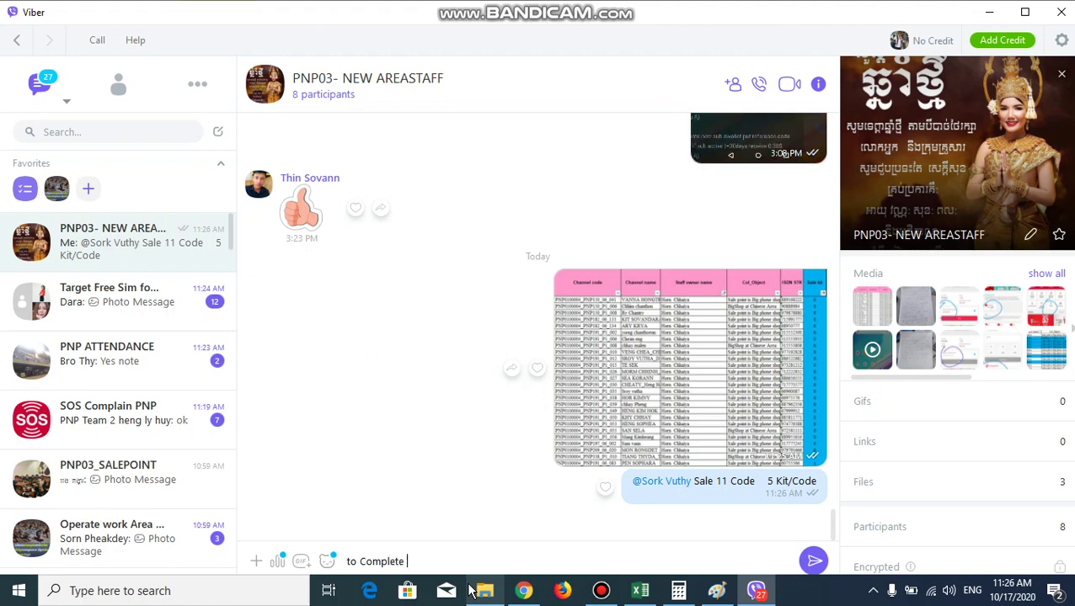
text(75)
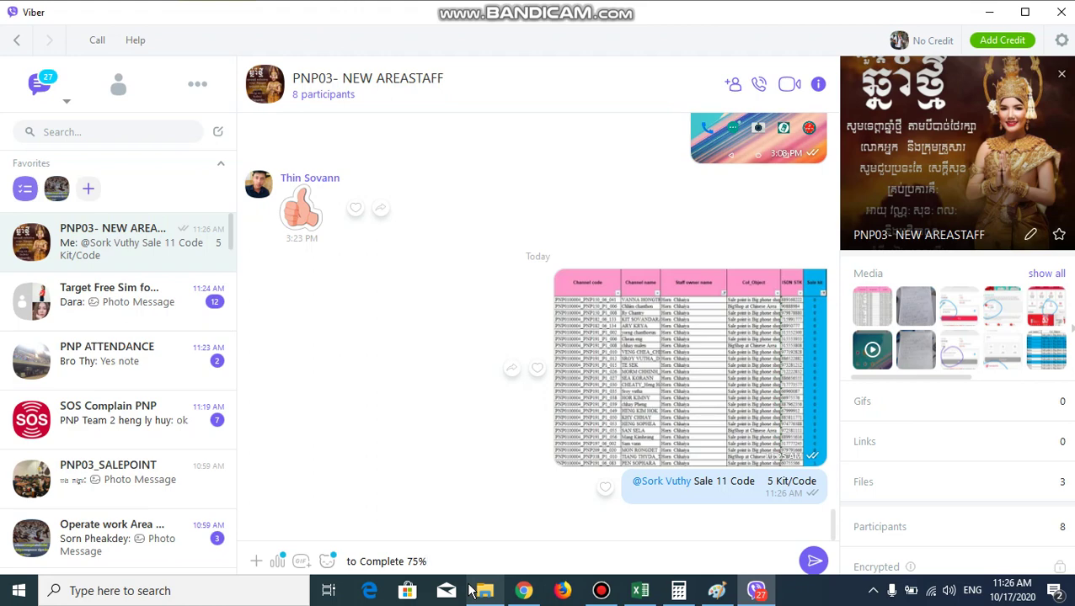
key(Return)
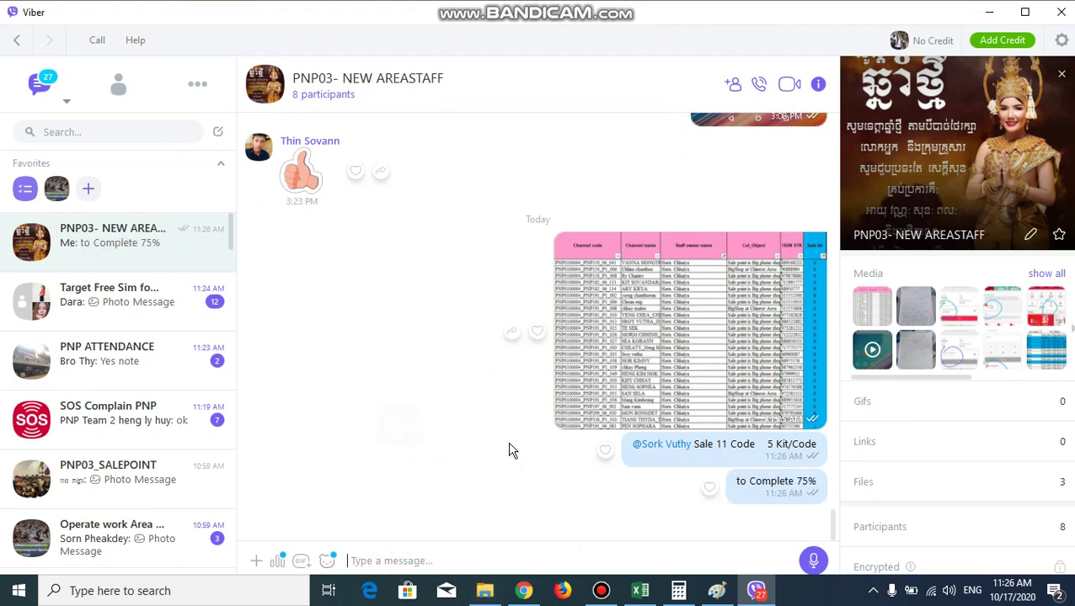
click(726, 303)
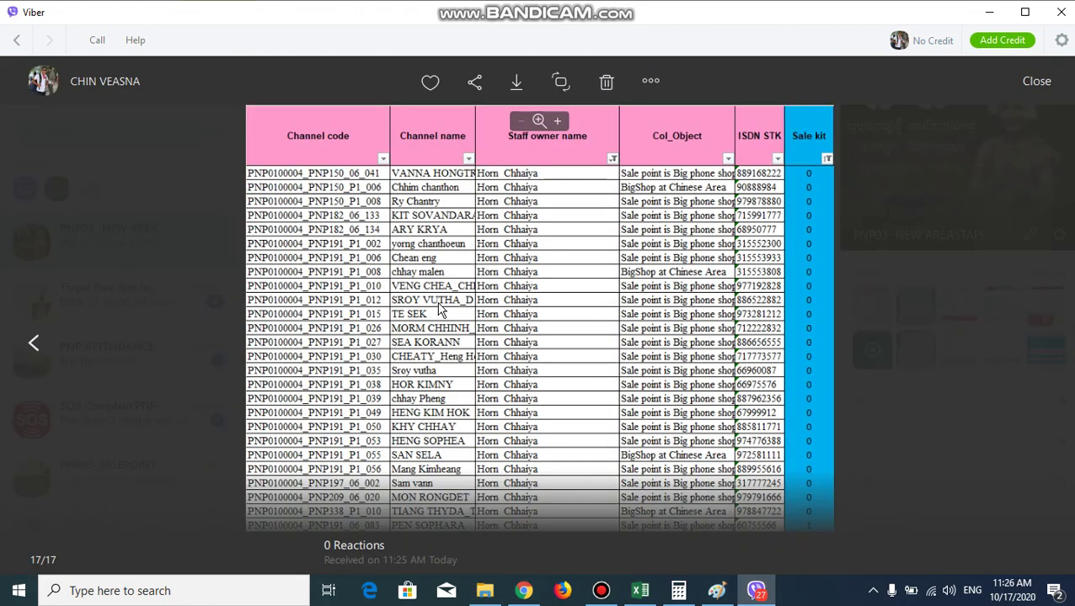
click(1035, 81)
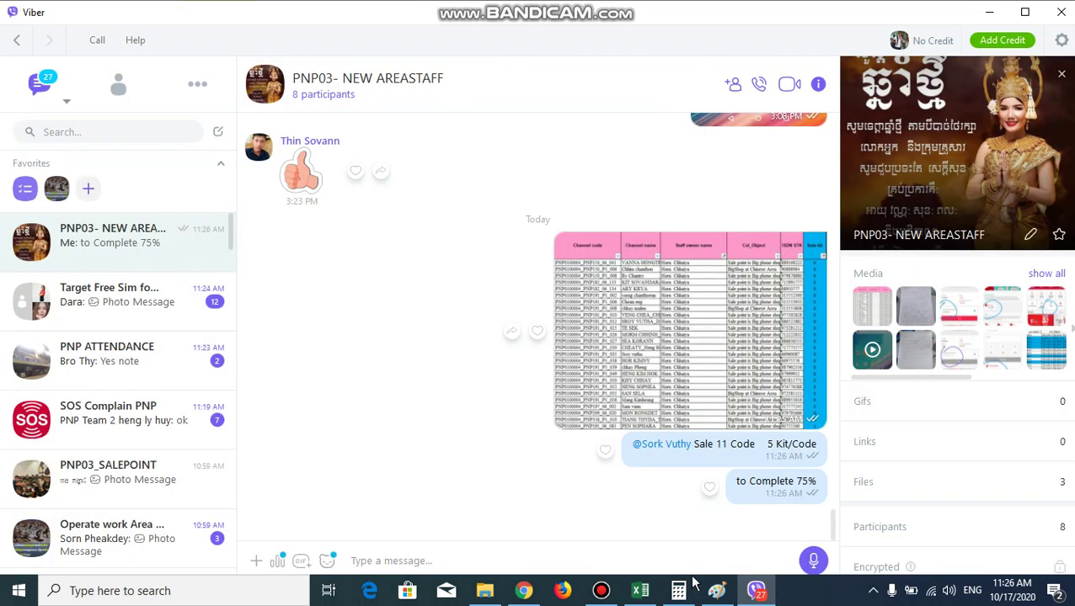
click(640, 591)
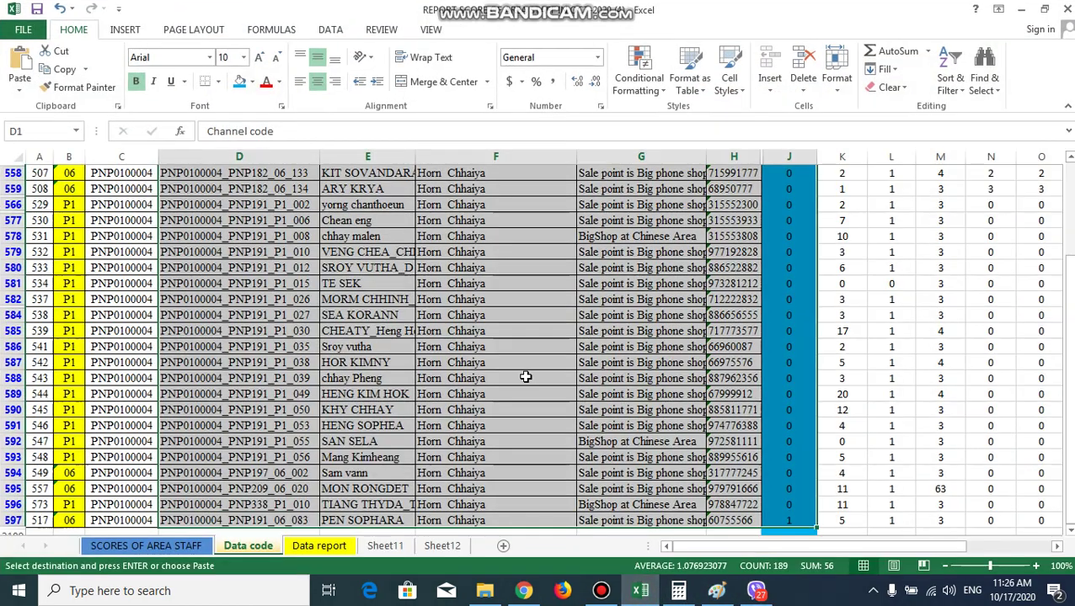
Change the Staff owner name filter to the next staff member, showing 31 of 2187 records
click(645, 282)
scroll(645, 282, up, 2)
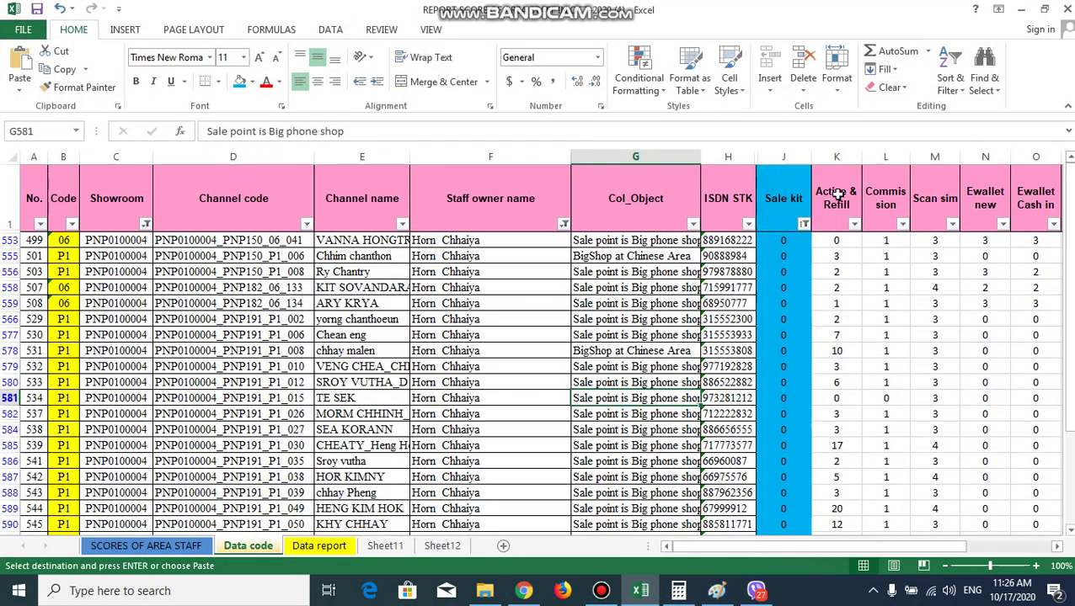
click(788, 192)
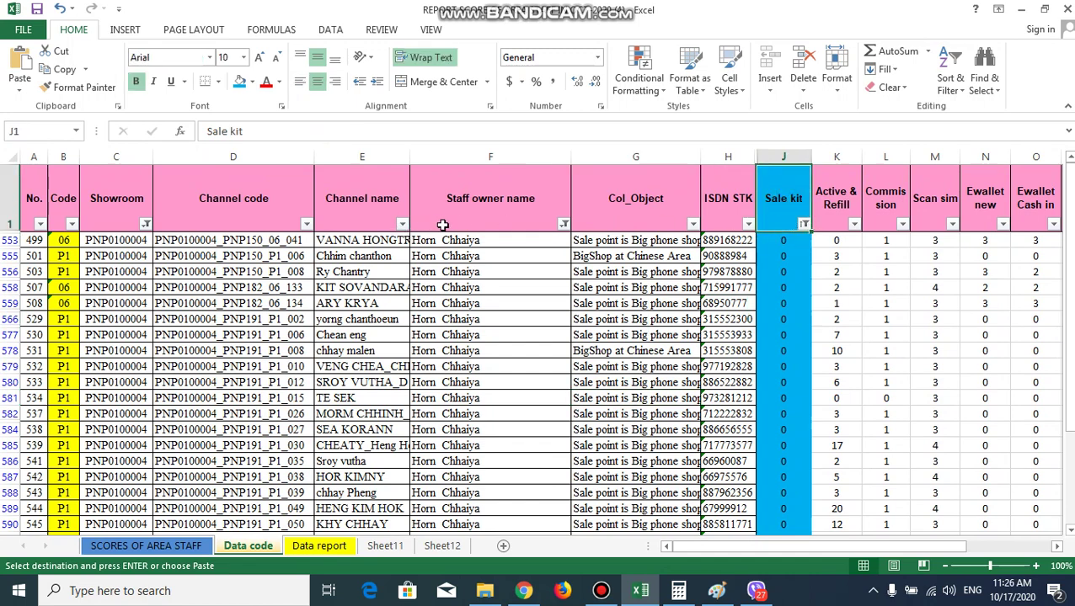
click(508, 222)
click(562, 224)
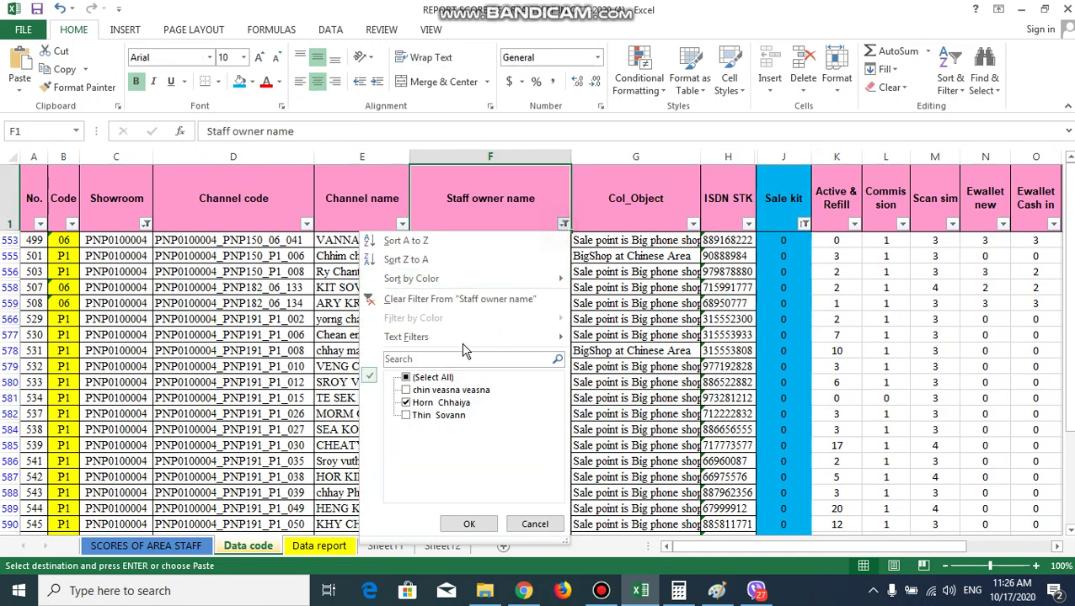
click(422, 402)
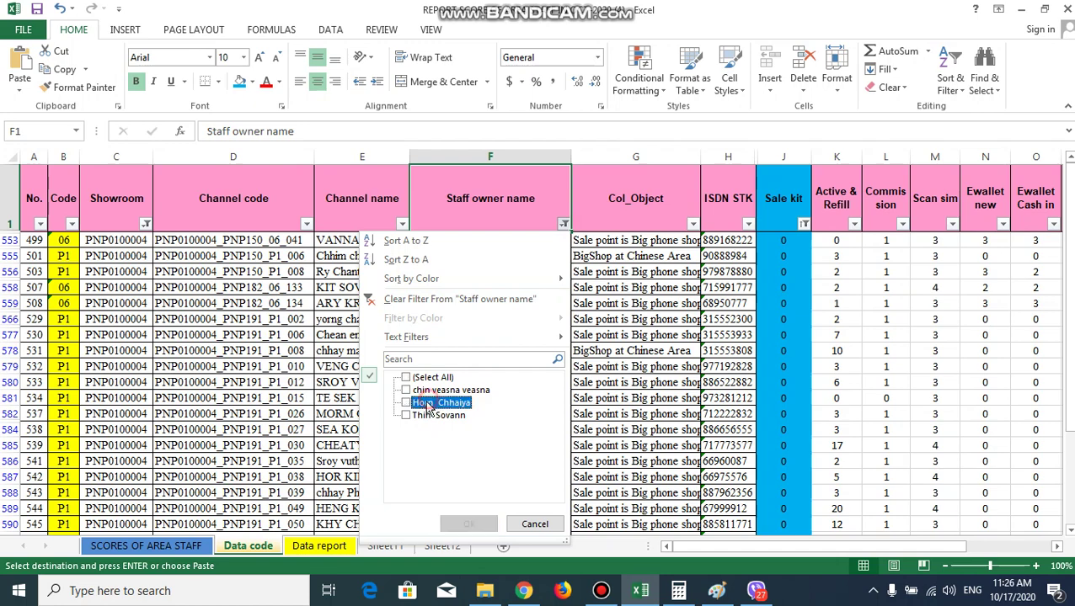
click(424, 415)
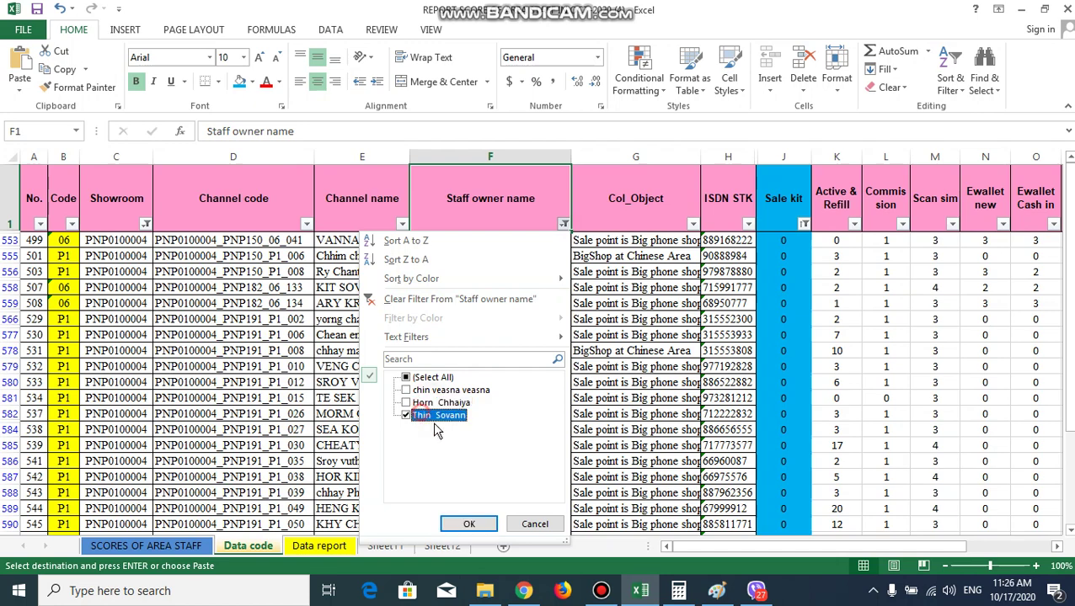
click(470, 524)
click(635, 383)
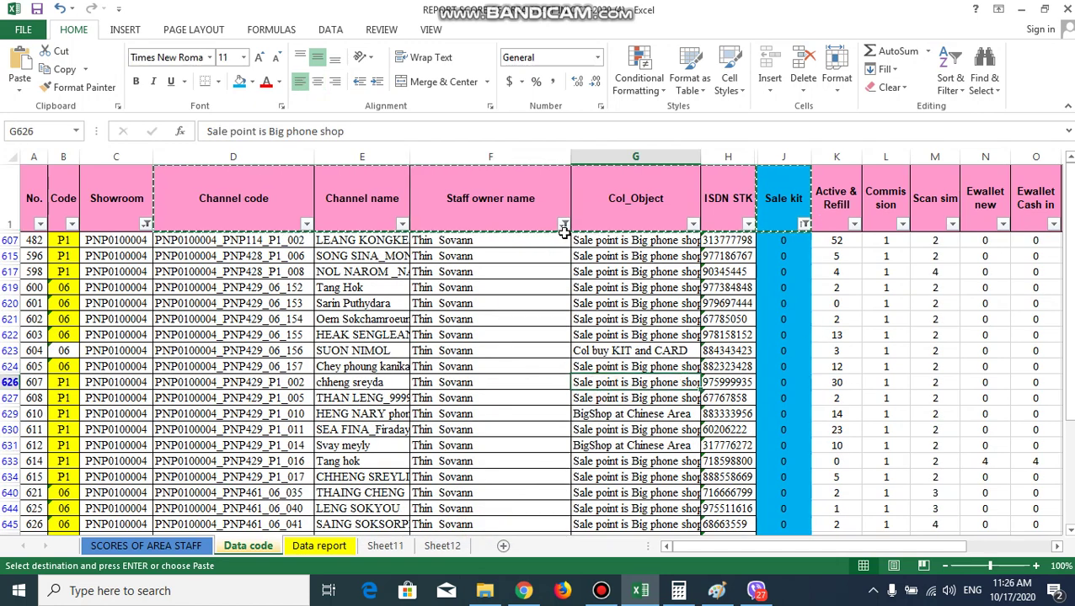
drag(520, 330, 518, 350)
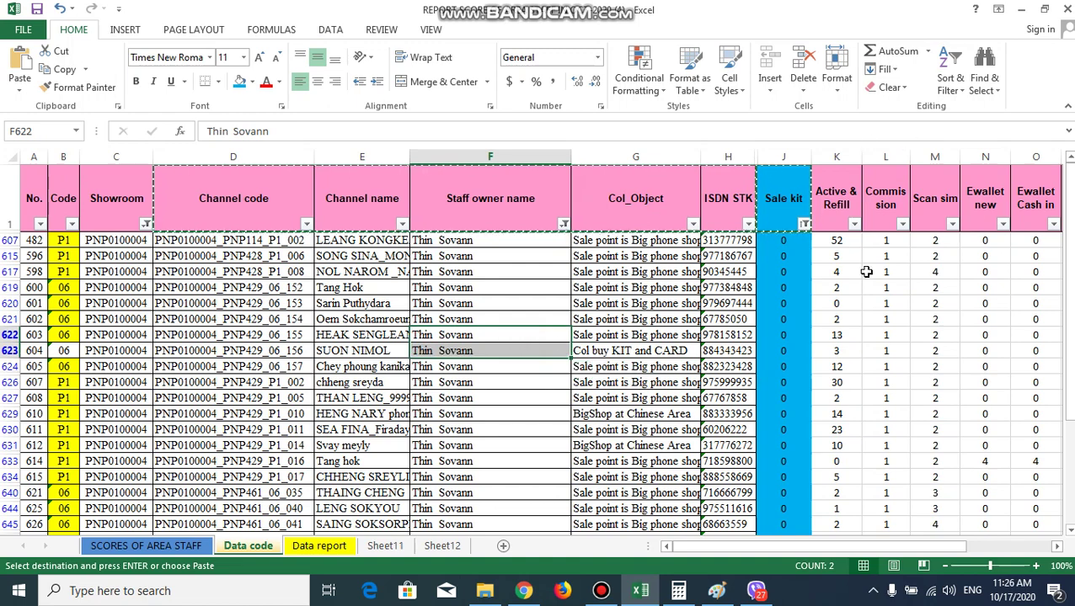
scroll(844, 429, down, 8)
click(701, 422)
Cancel copy mode and filter Sale kit to exclude 0, counting 37 nonzero rows
key(Escape)
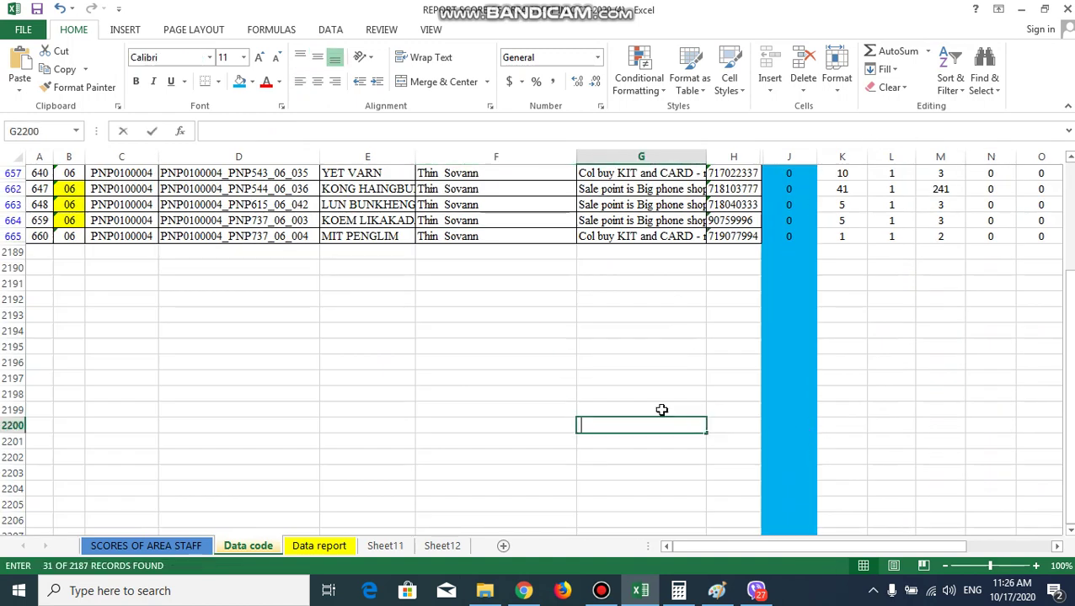
key(Left)
key(Up)
key(Up)
key(Up)
scroll(809, 379, up, 8)
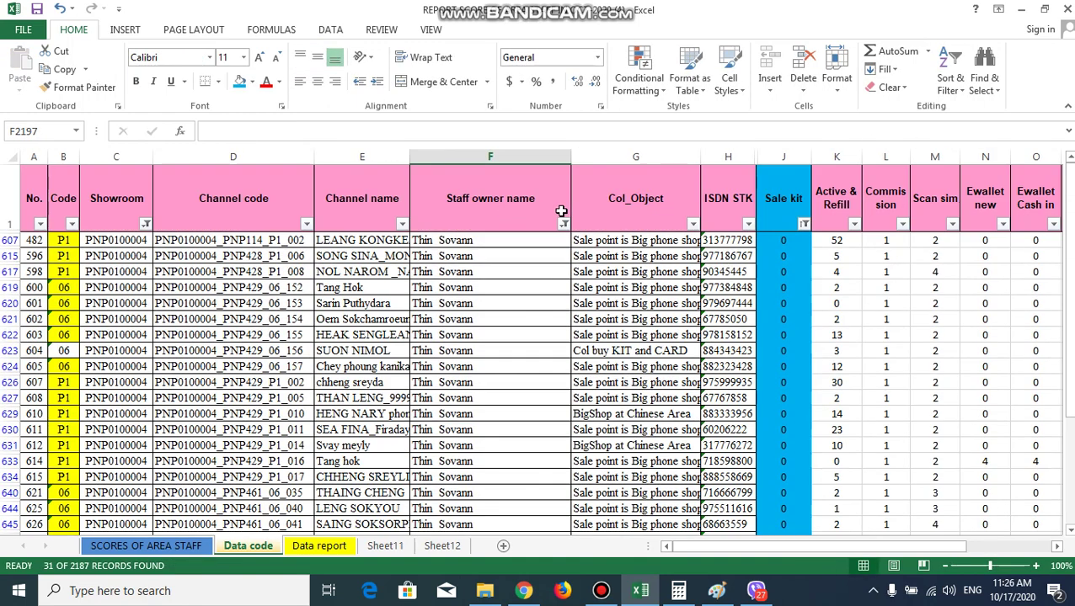
click(784, 204)
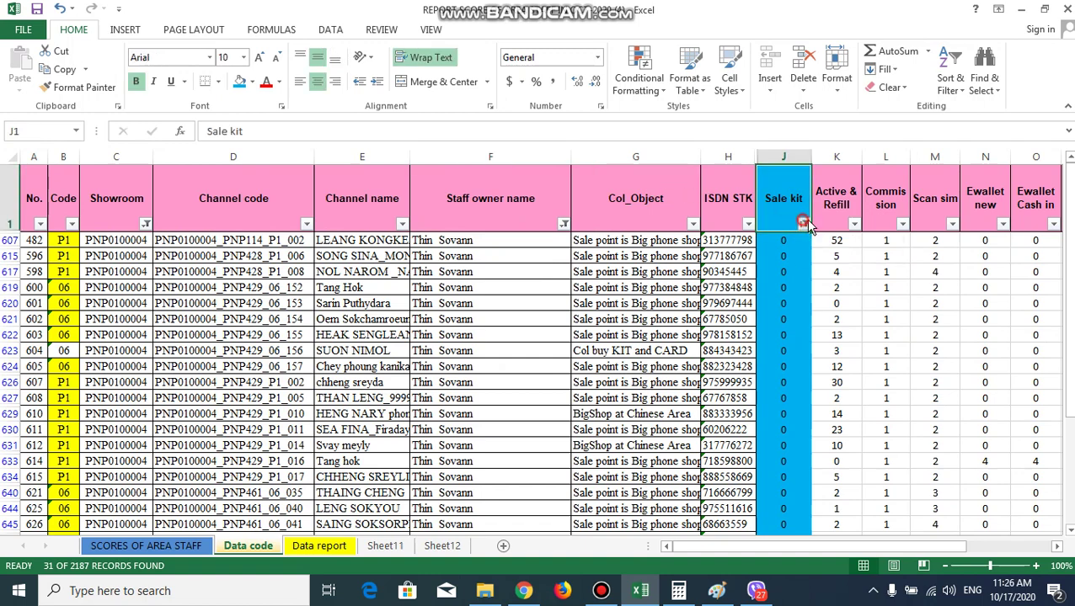
click(804, 223)
click(646, 377)
click(655, 389)
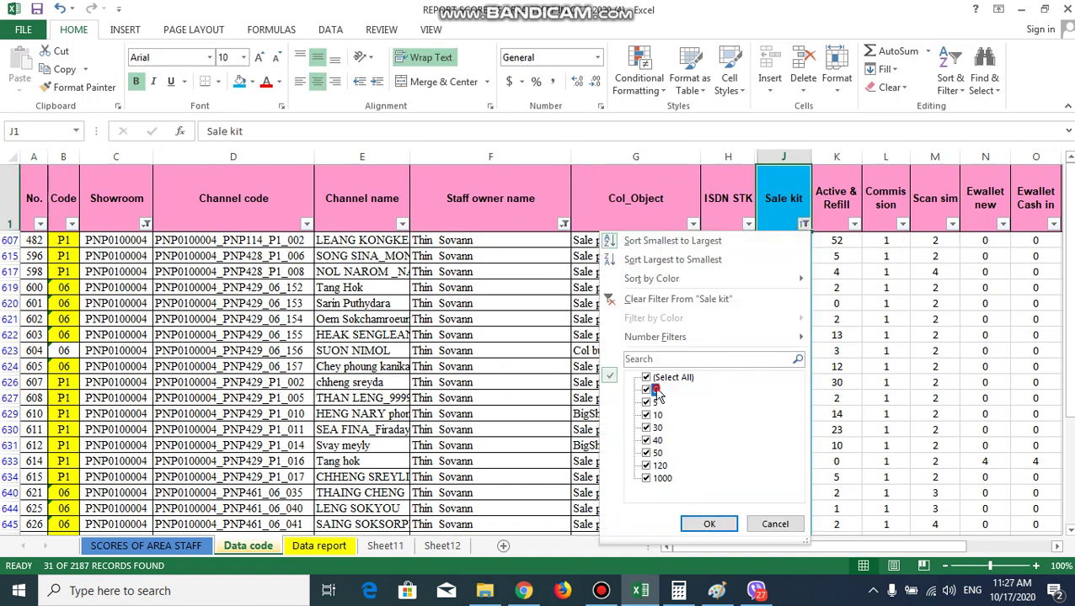
click(709, 524)
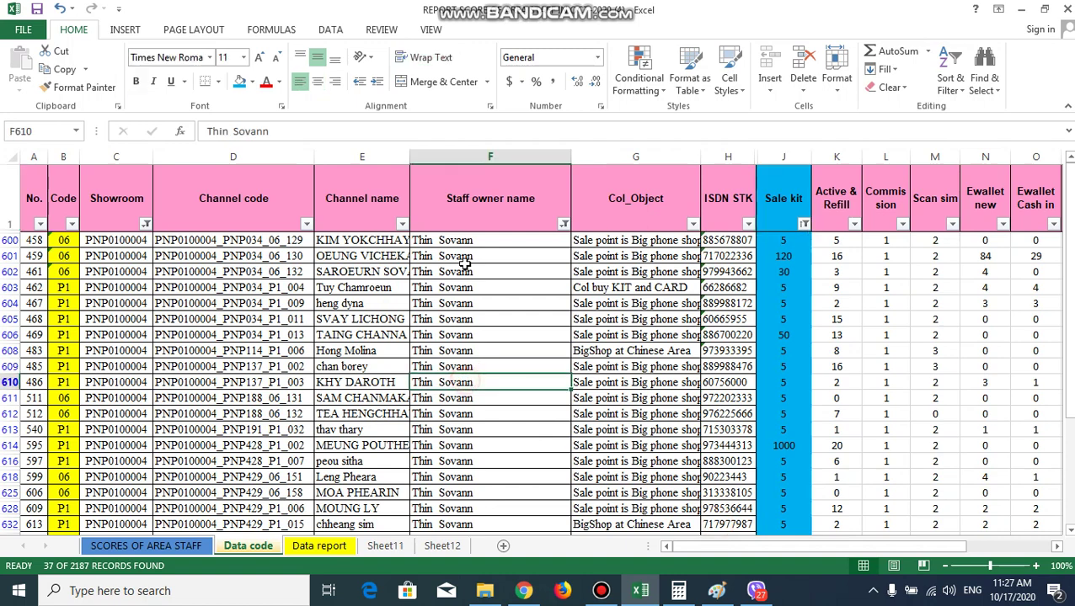
click(508, 157)
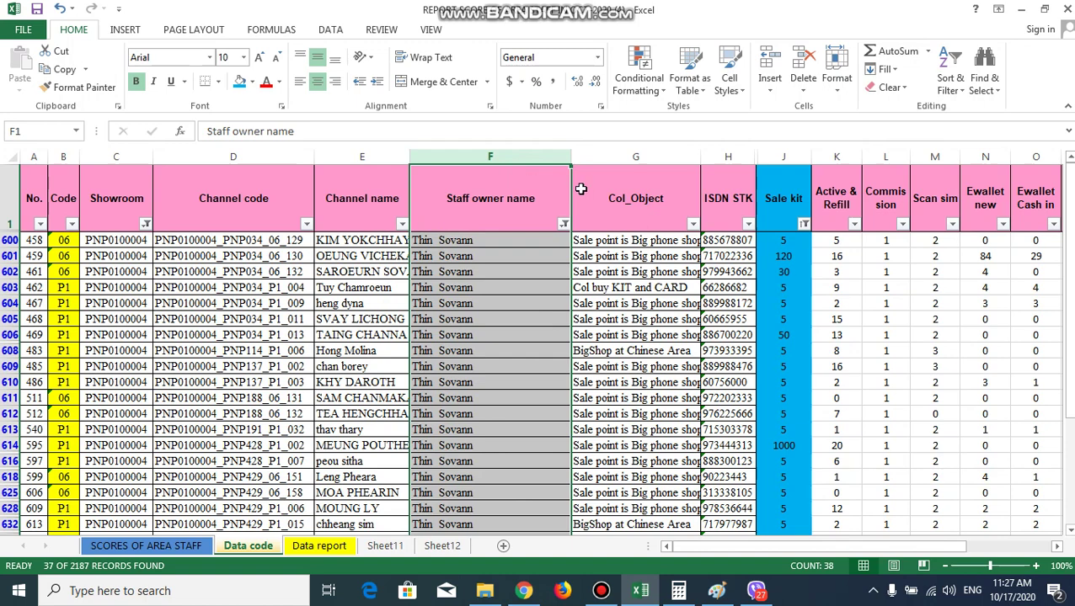
scroll(811, 430, down, 5)
scroll(800, 320, up, 5)
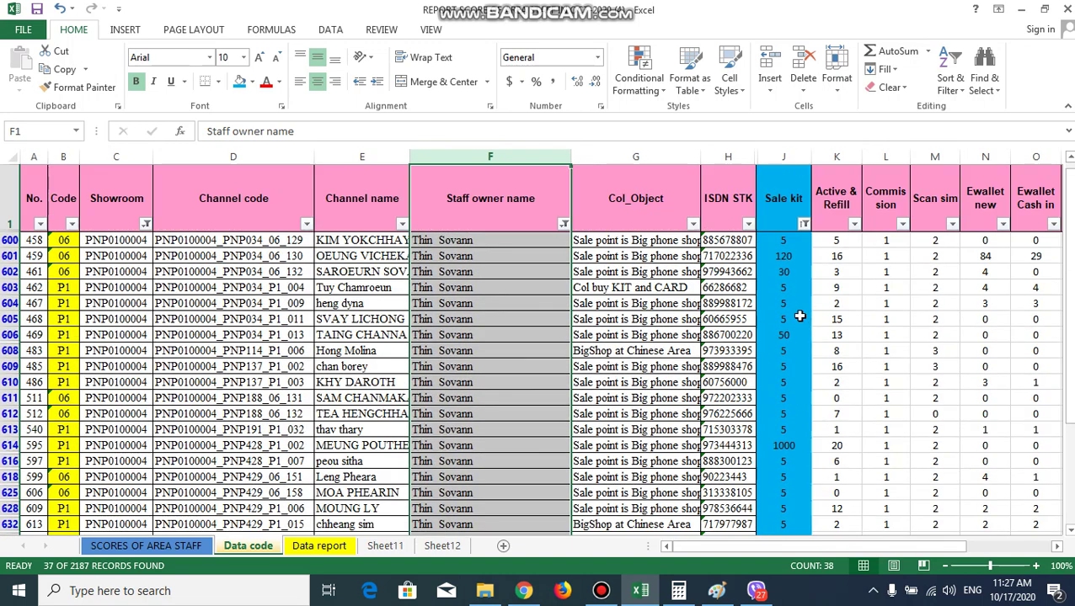
Re-include all Sale kit values and count the staff member's 68 total rows
click(804, 224)
click(669, 379)
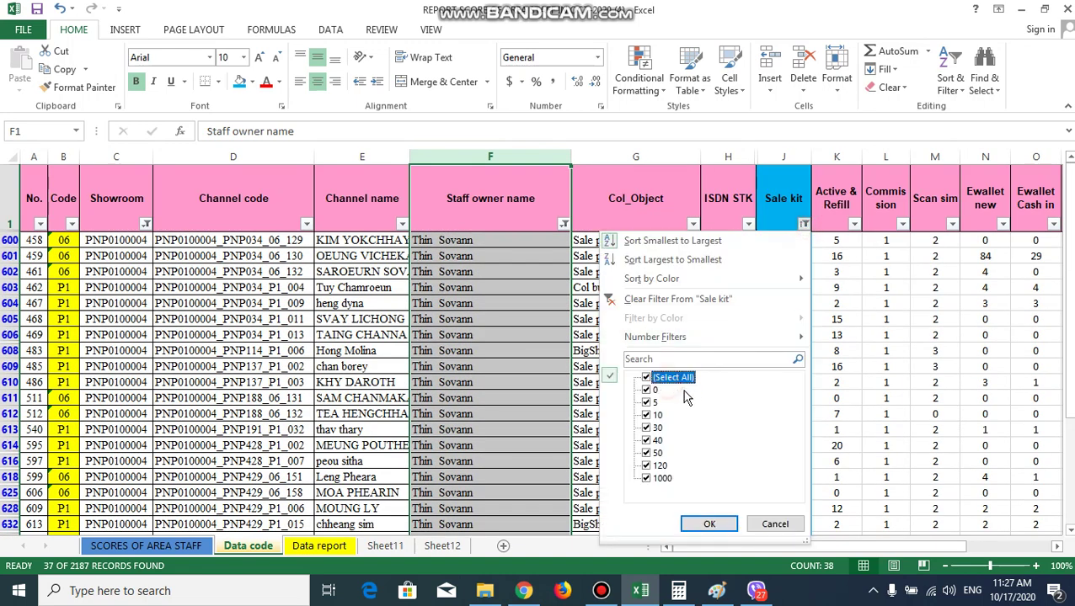
click(709, 523)
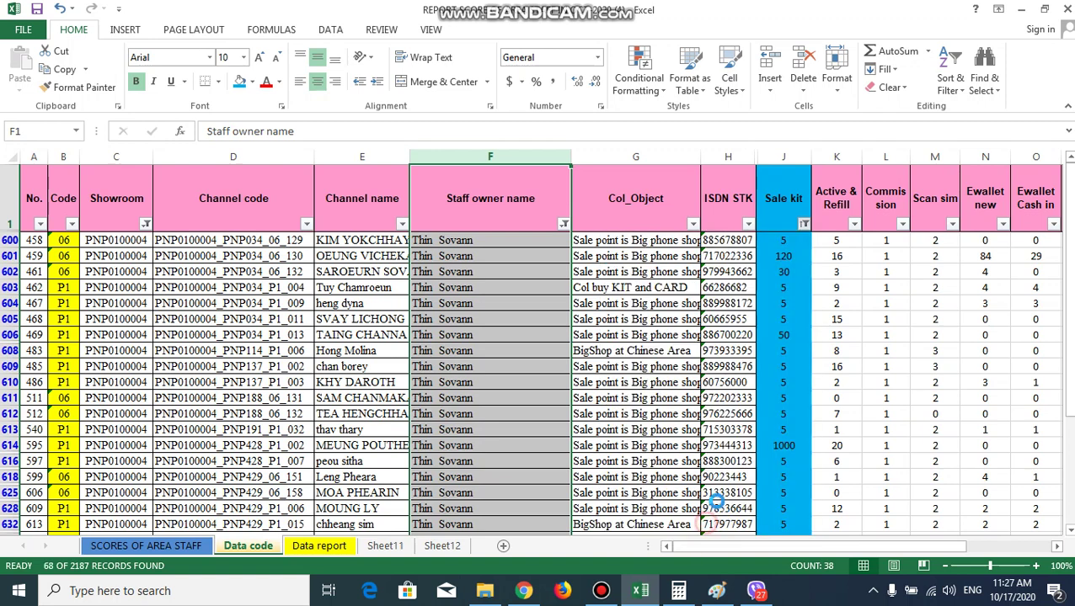
click(469, 382)
click(490, 159)
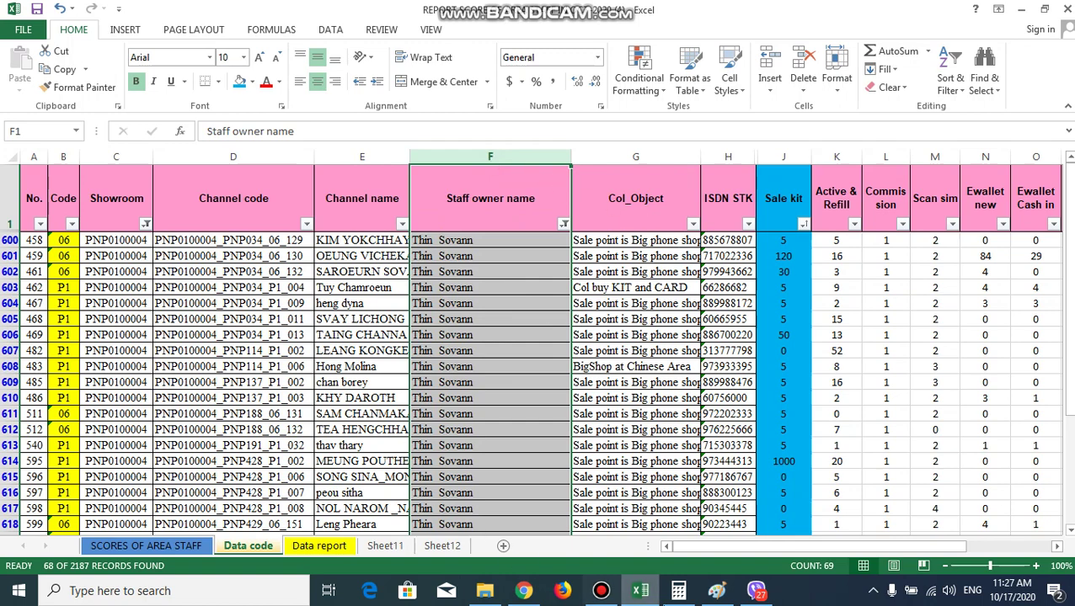
click(678, 591)
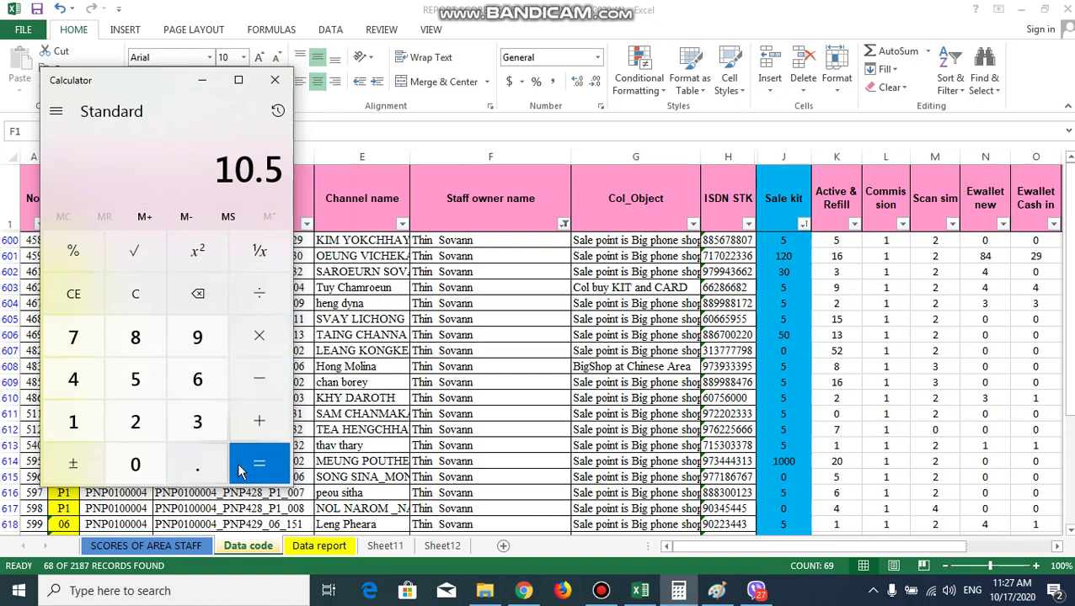
Compute 68 × 0.75 = 51 in Calculator and begin subtracting from 51
click(247, 464)
double_click(247, 464)
click(85, 297)
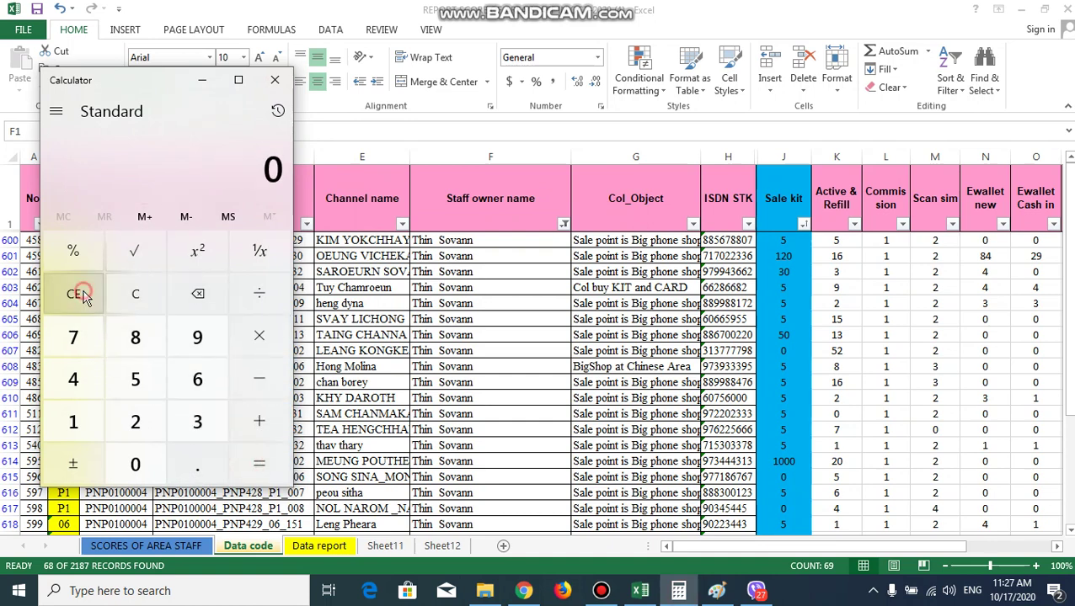
click(195, 382)
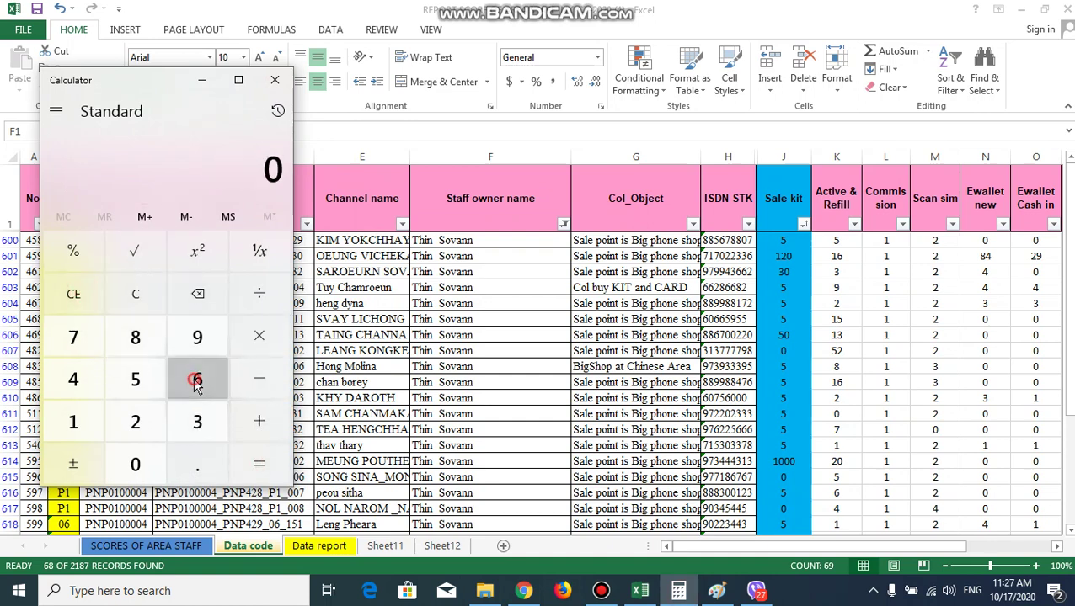
click(135, 341)
click(259, 335)
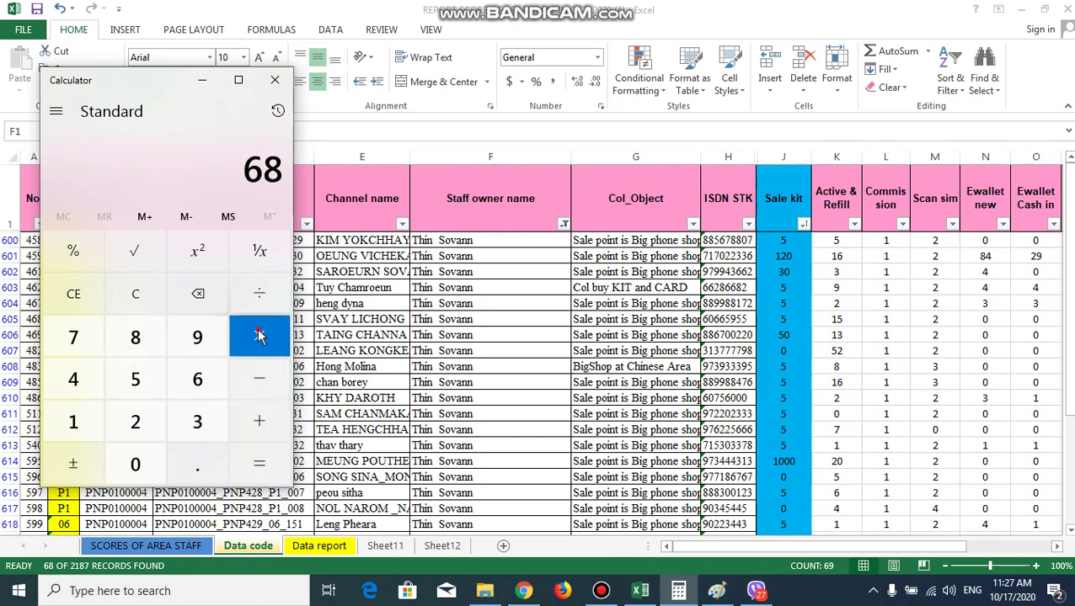
click(135, 463)
click(197, 463)
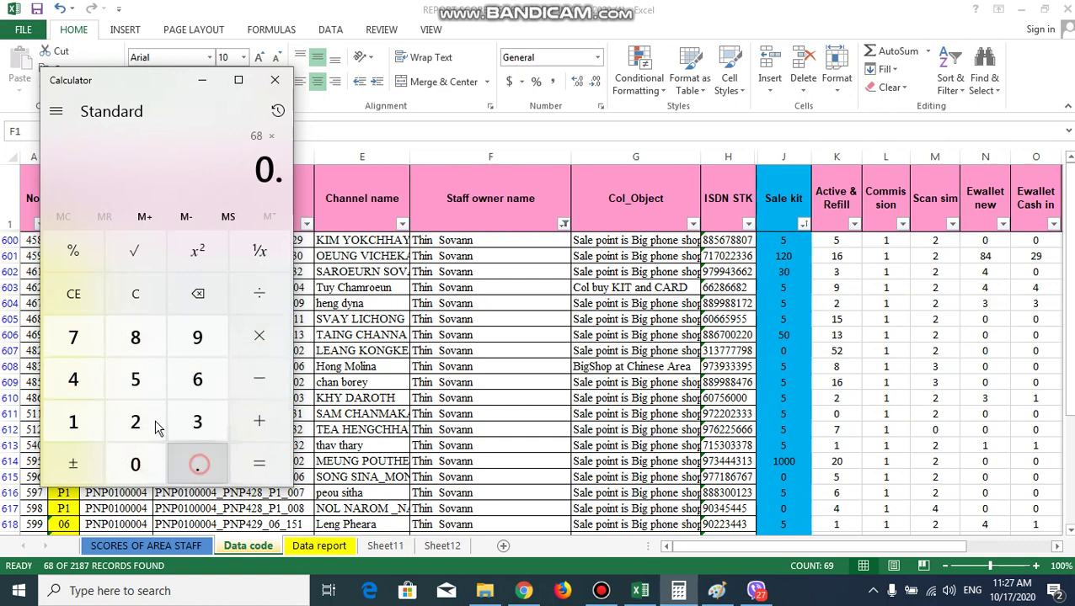
click(74, 338)
click(128, 386)
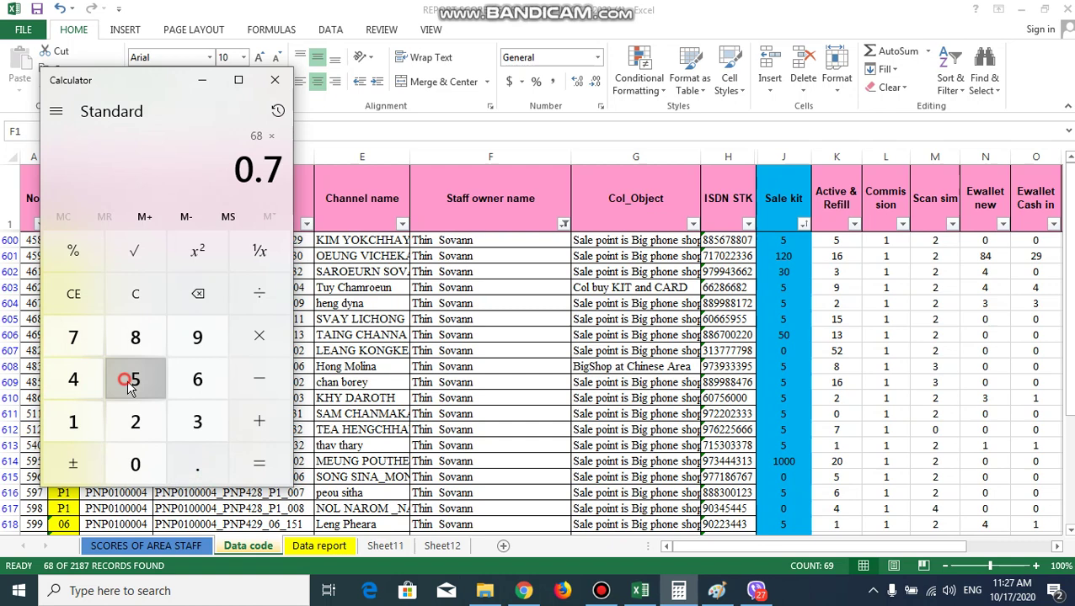
click(268, 466)
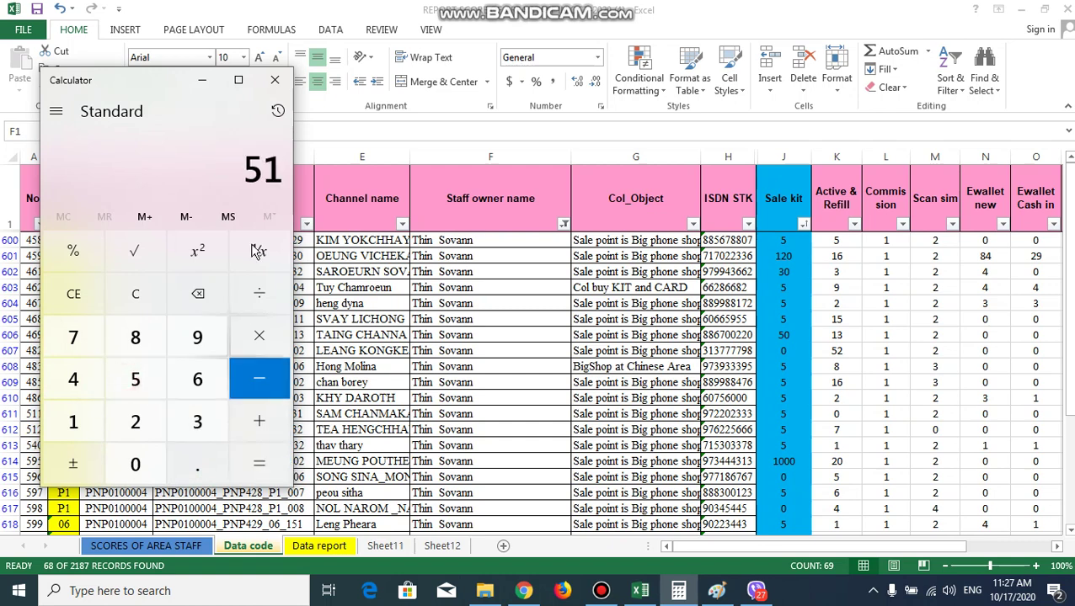
click(261, 389)
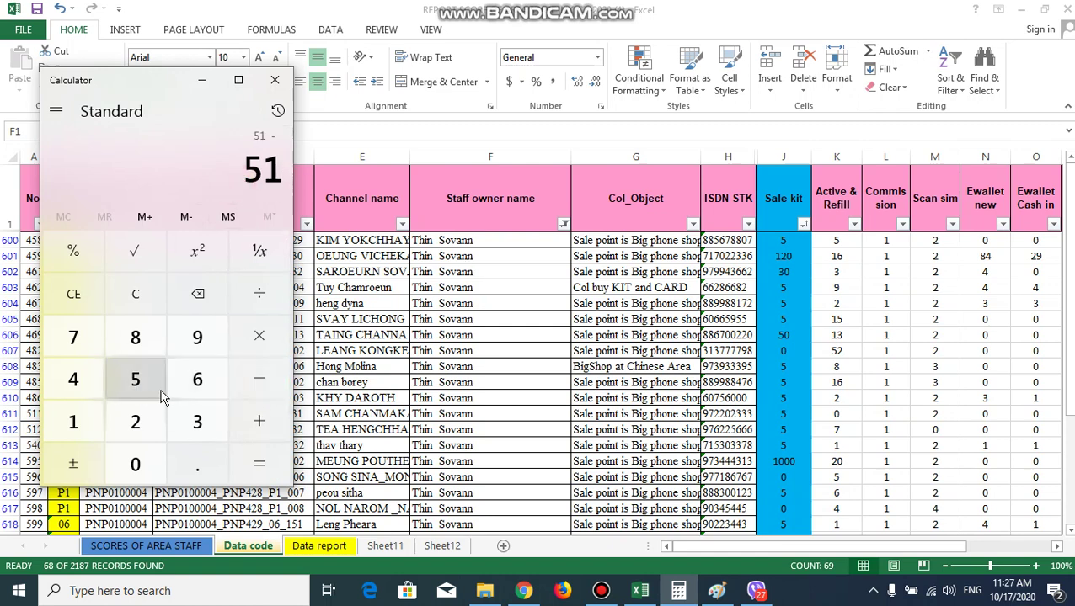
Exclude 0 from the Sale kit filter so 37 of 2187 records show, with Calculator back up
click(535, 379)
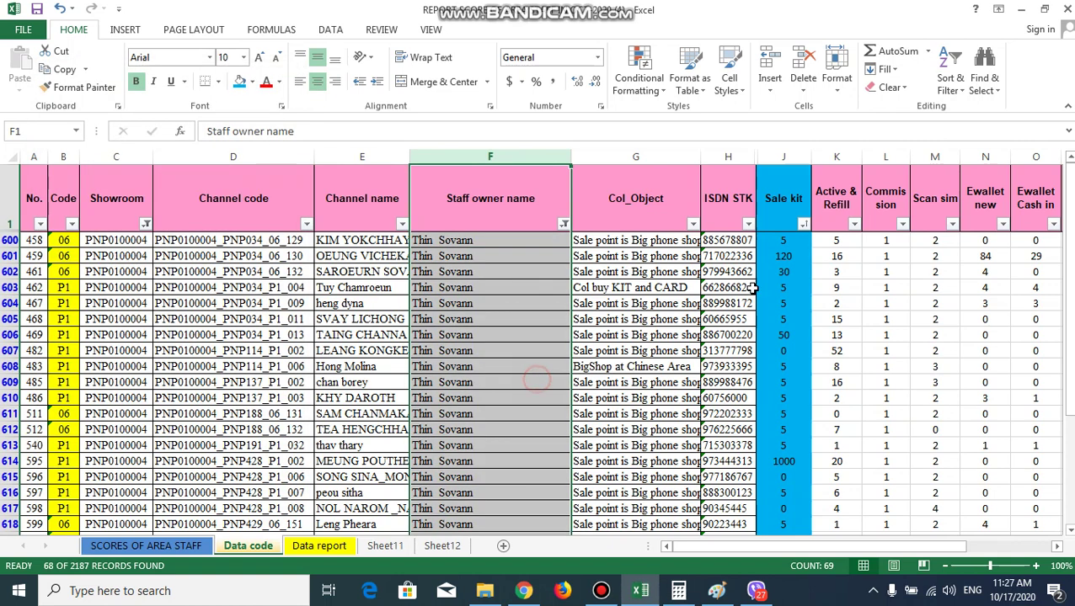
click(804, 224)
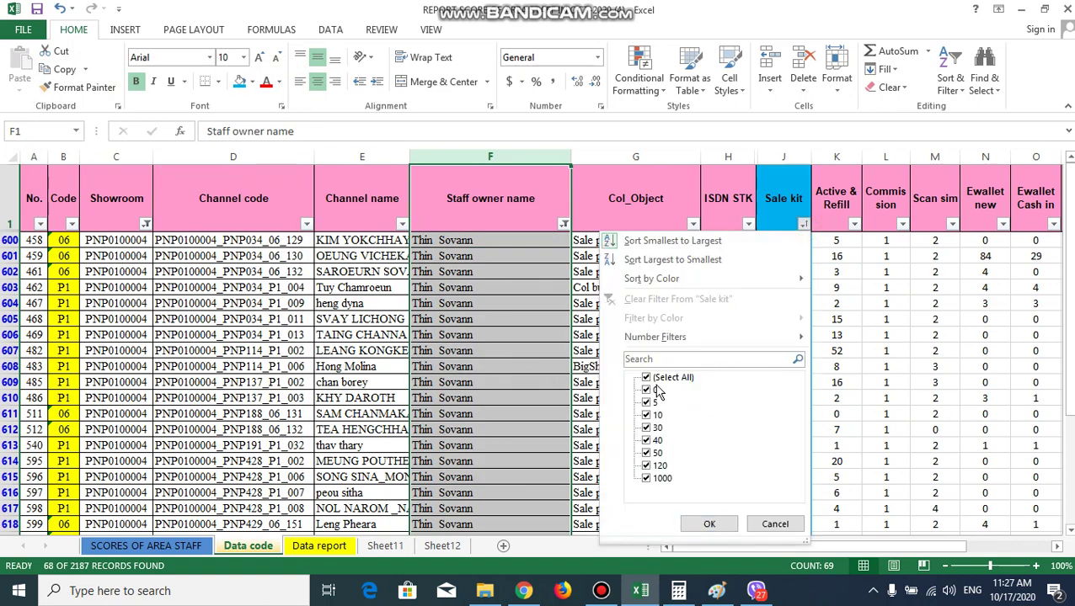
click(710, 524)
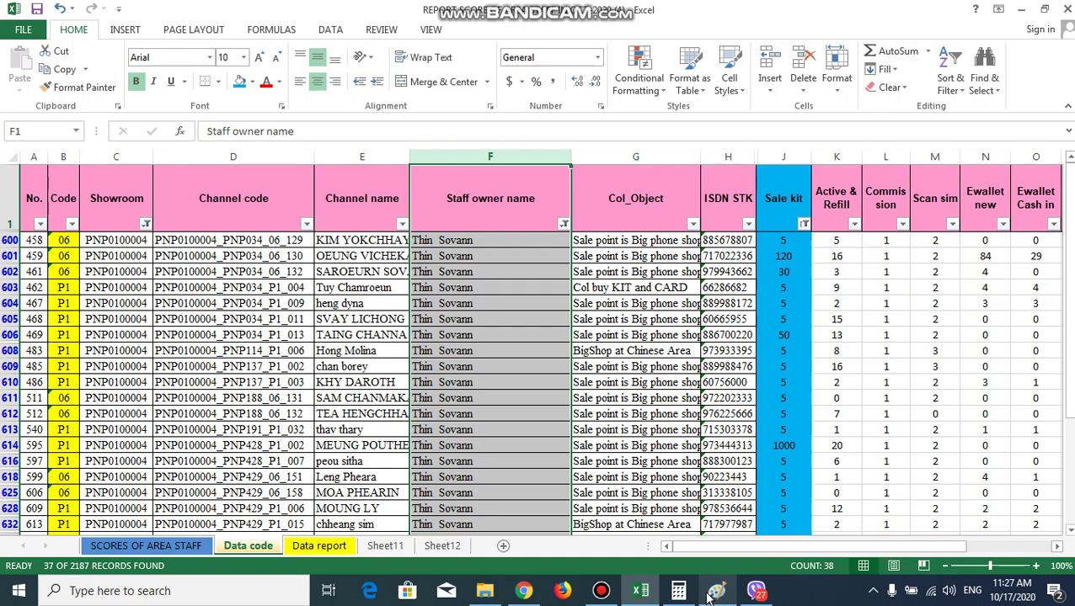
click(678, 591)
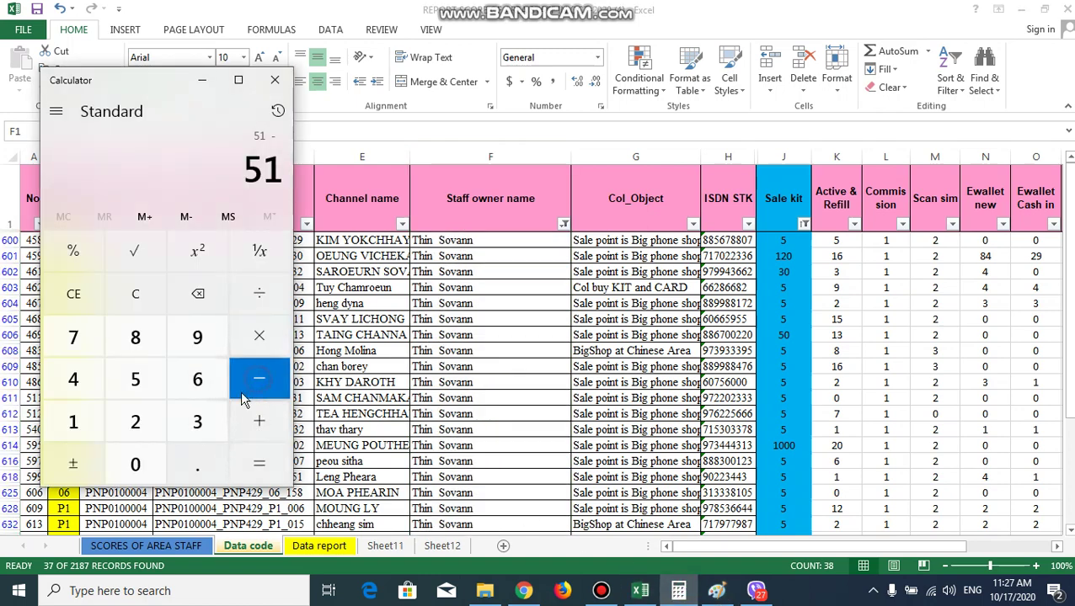
Subtract 37 from the pending 51 in Calculator to get 14
click(197, 421)
click(74, 338)
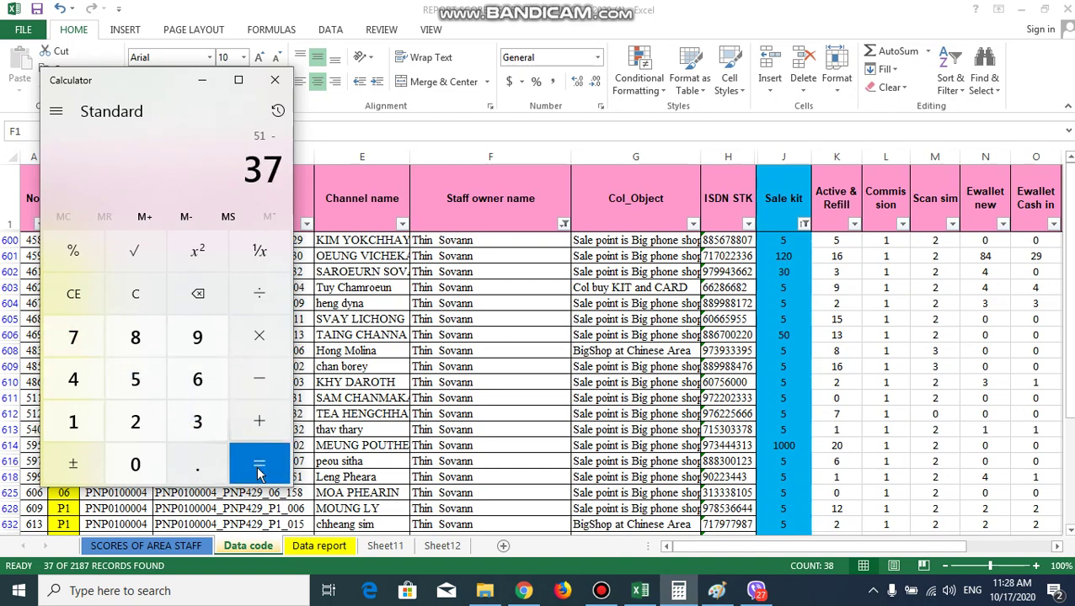
click(258, 472)
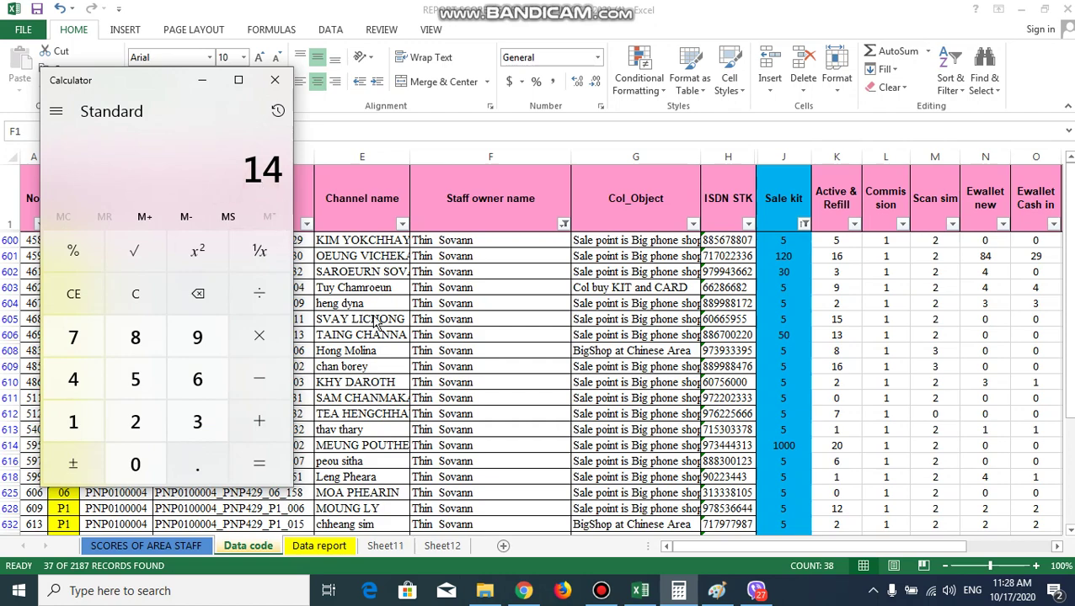
Hide Calculator and set the Sale kit filter to only 0, leaving 31 of 2187 records
click(202, 80)
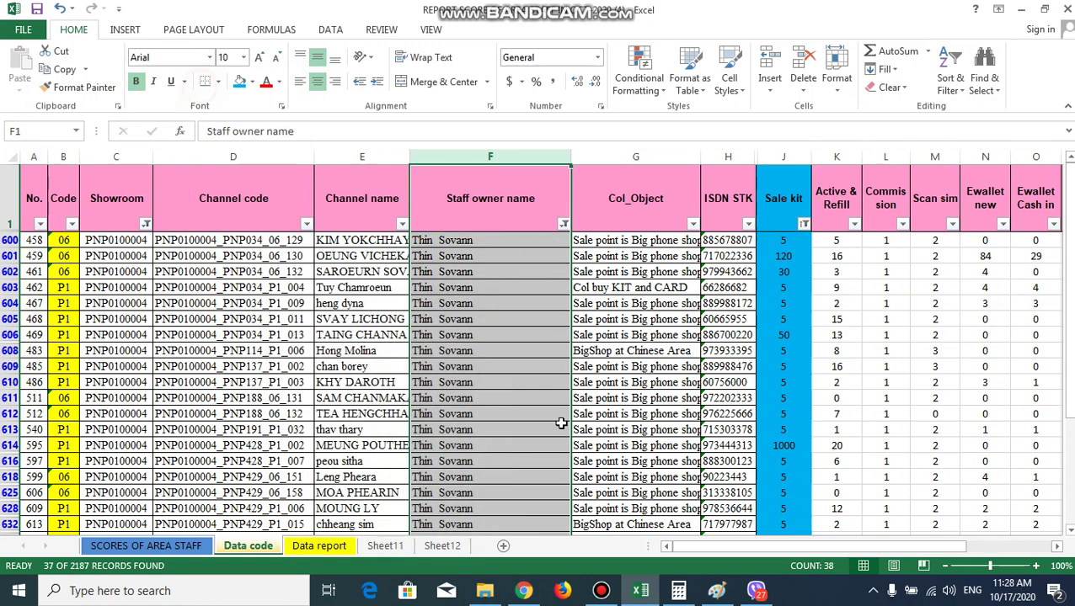
click(630, 368)
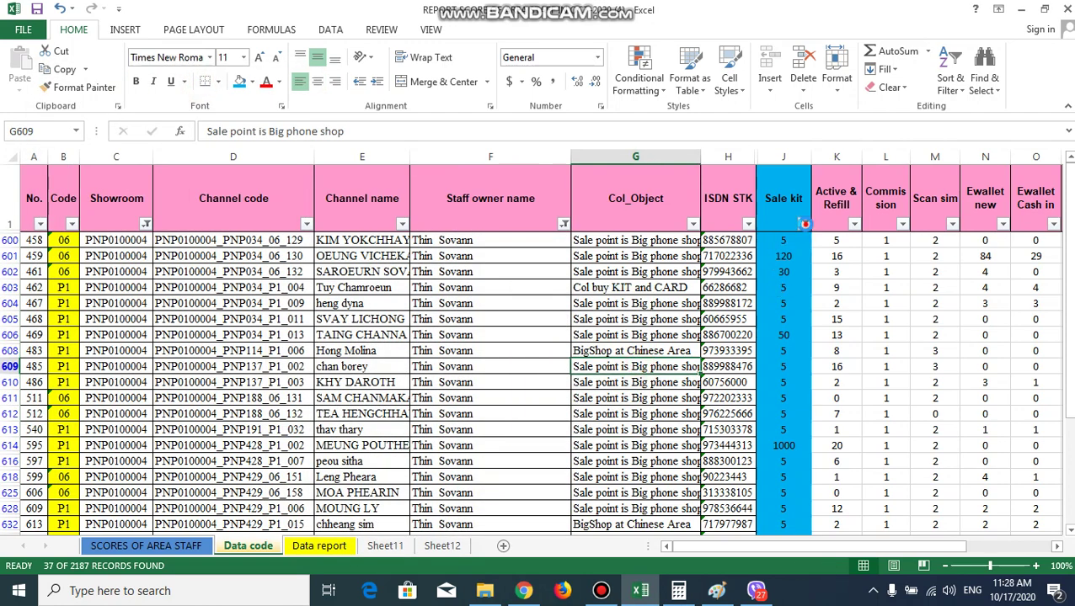
click(804, 224)
click(673, 378)
click(674, 378)
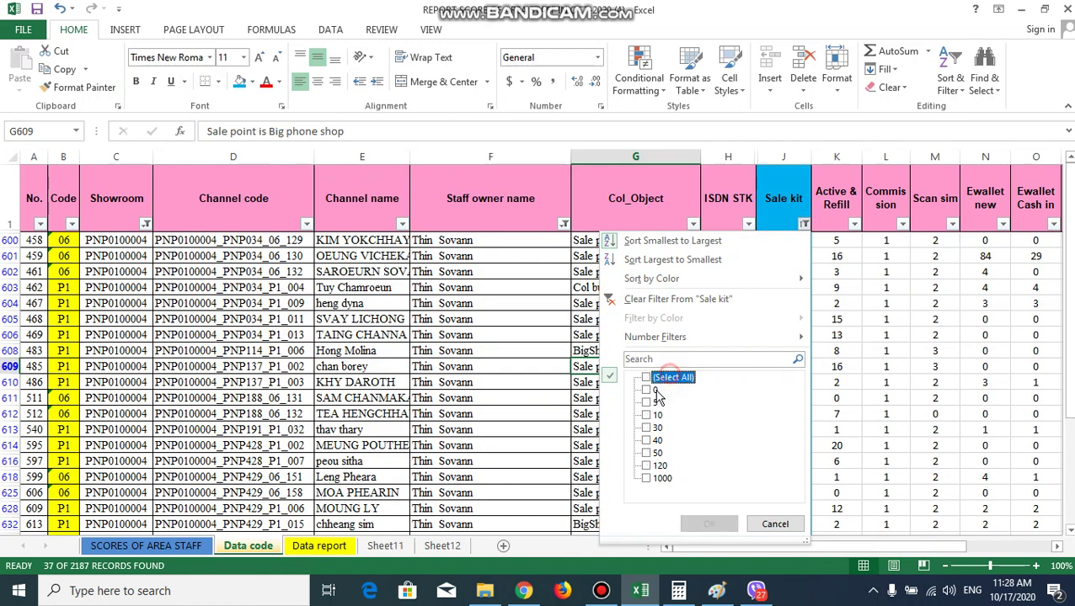
click(655, 390)
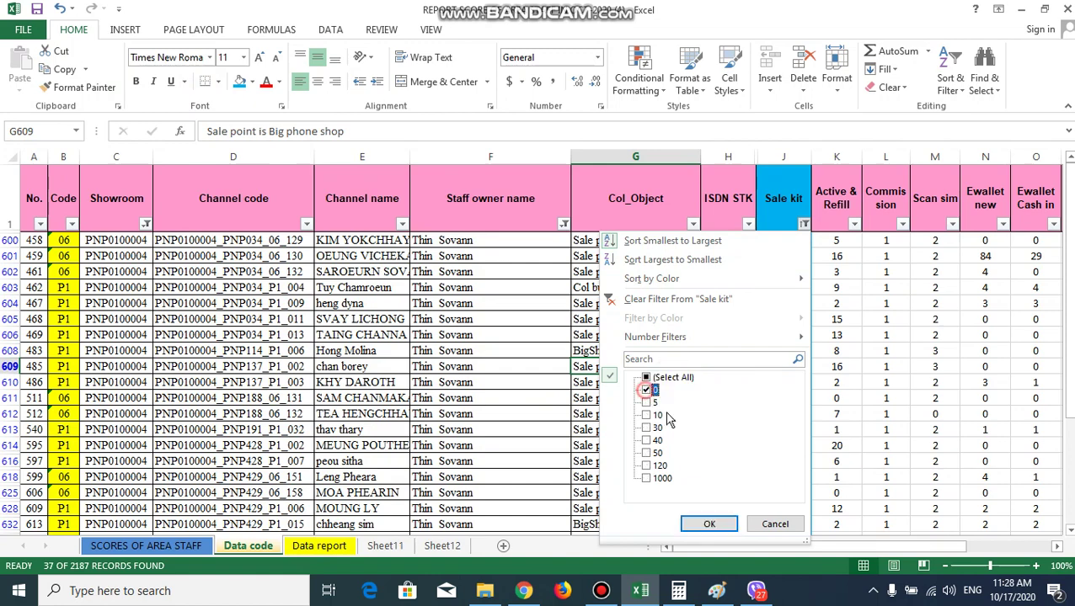
click(709, 525)
click(497, 366)
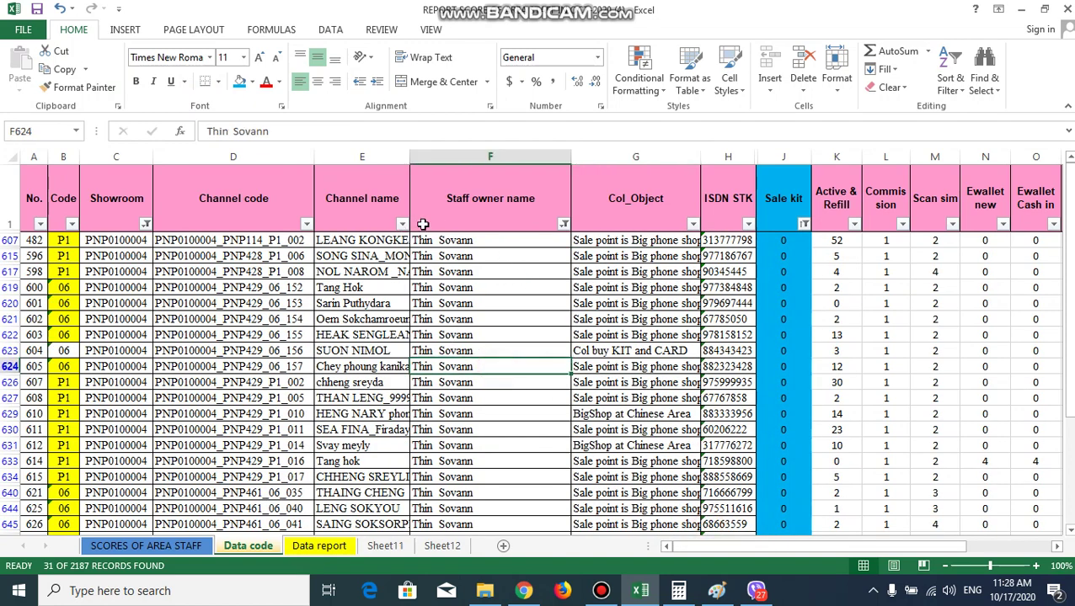
Copy the filtered rows from Channel code (D1) through Sale kit (column J), headers included
click(236, 208)
scroll(682, 344, down, 1)
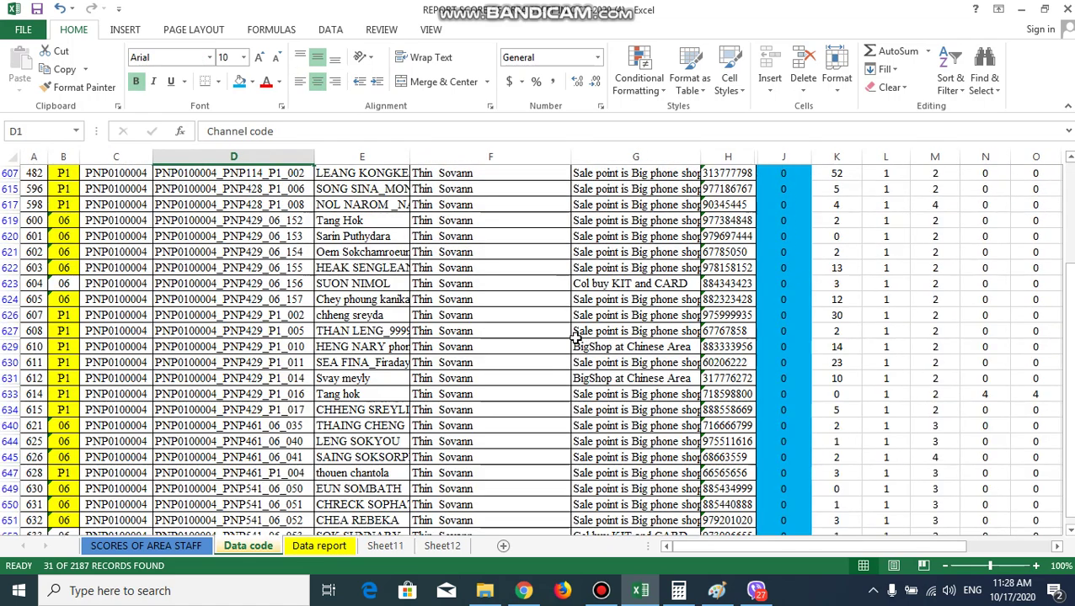
scroll(574, 337, up, 1)
mouse_move(201, 194)
mouse_down()
mouse_move(777, 359)
mouse_move(758, 363)
mouse_up()
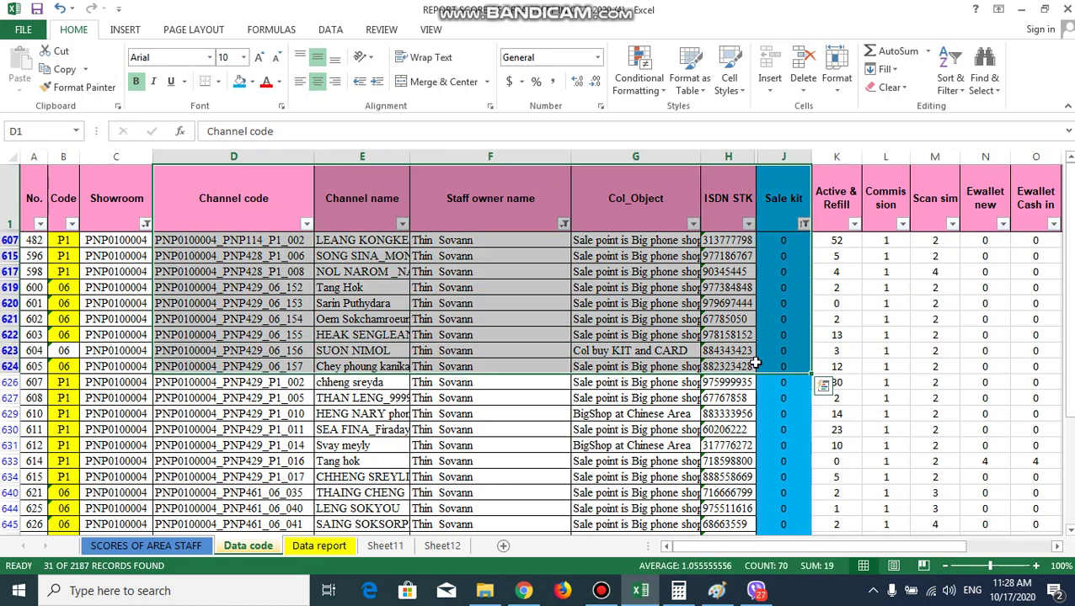
key(ctrl+shift+Down)
key(ctrl+c)
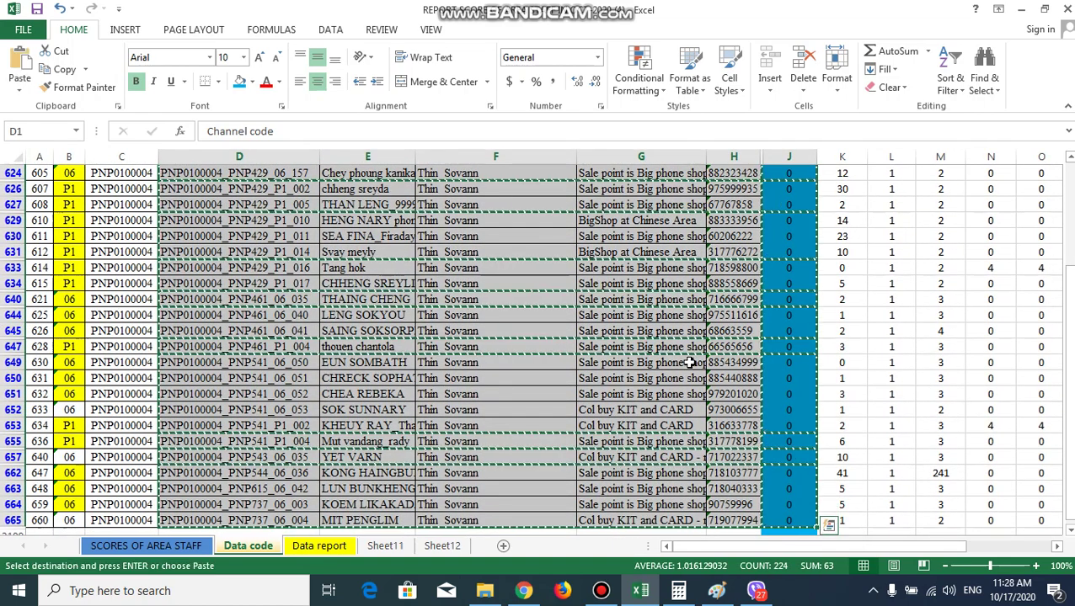
scroll(551, 368, up, 3)
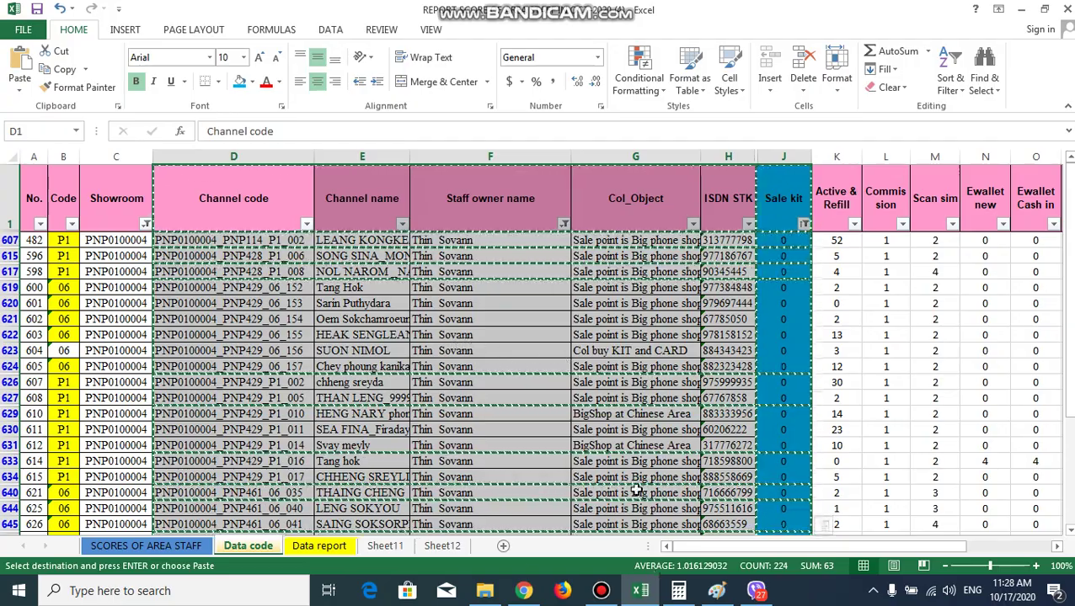
click(726, 592)
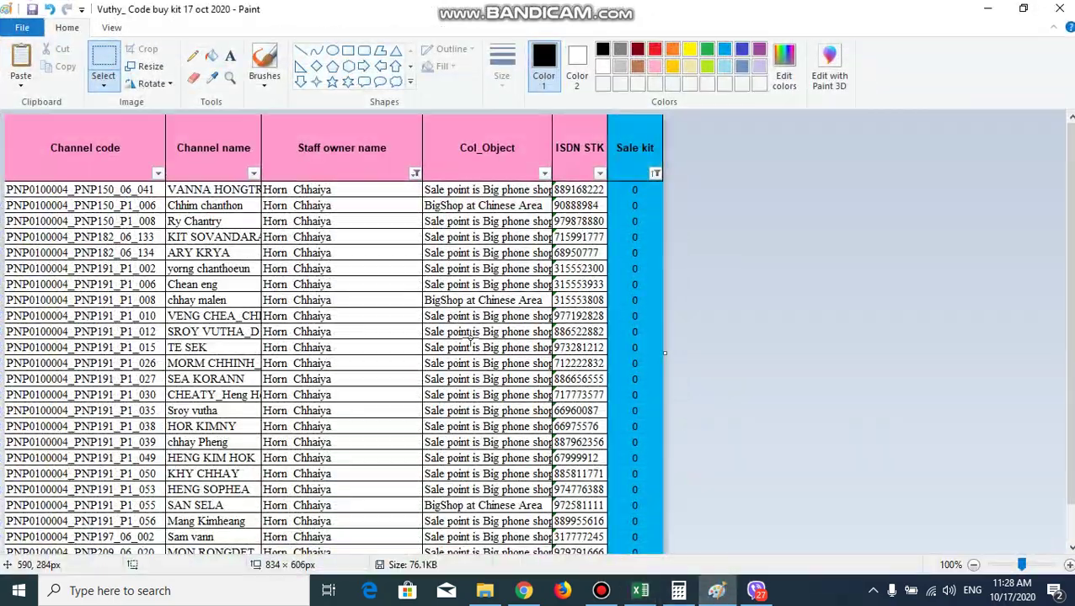
Paste the copied Sale kit 0 rows into Paint as the new picture
key(ctrl+v)
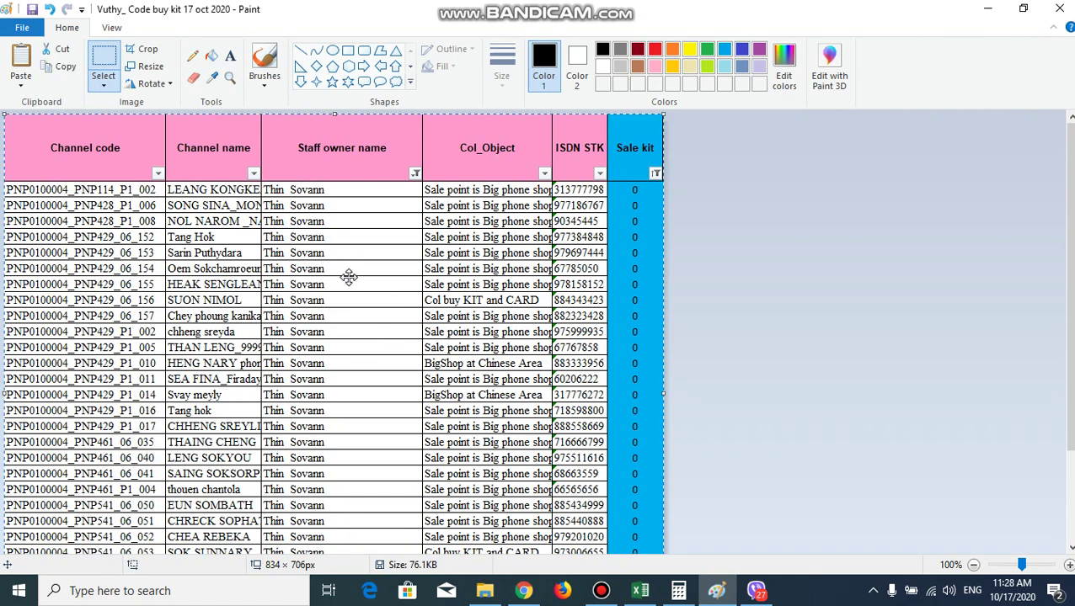
click(145, 48)
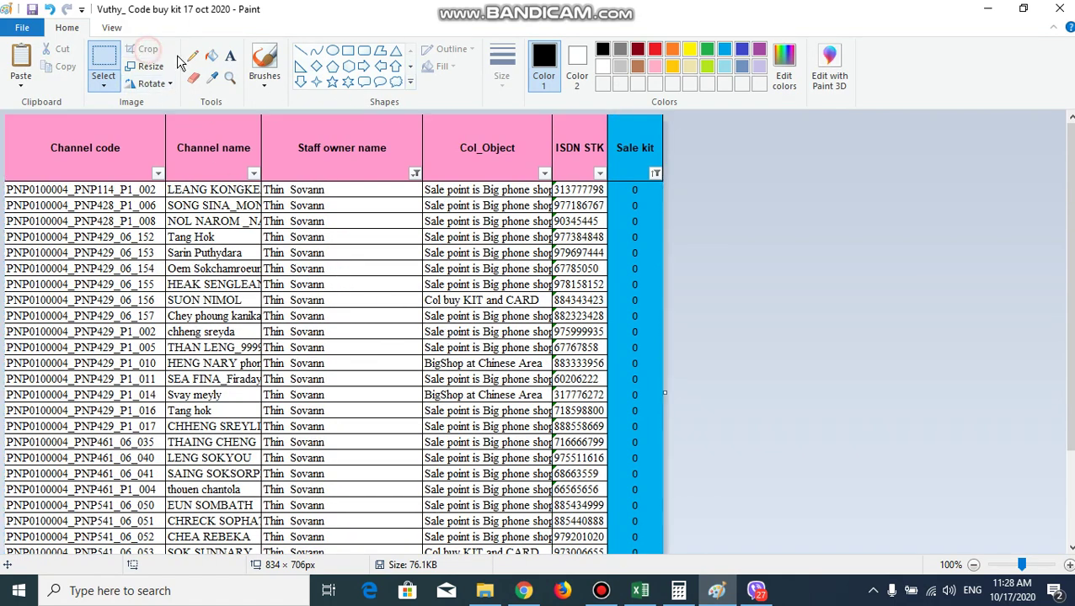
scroll(699, 354, down, 3)
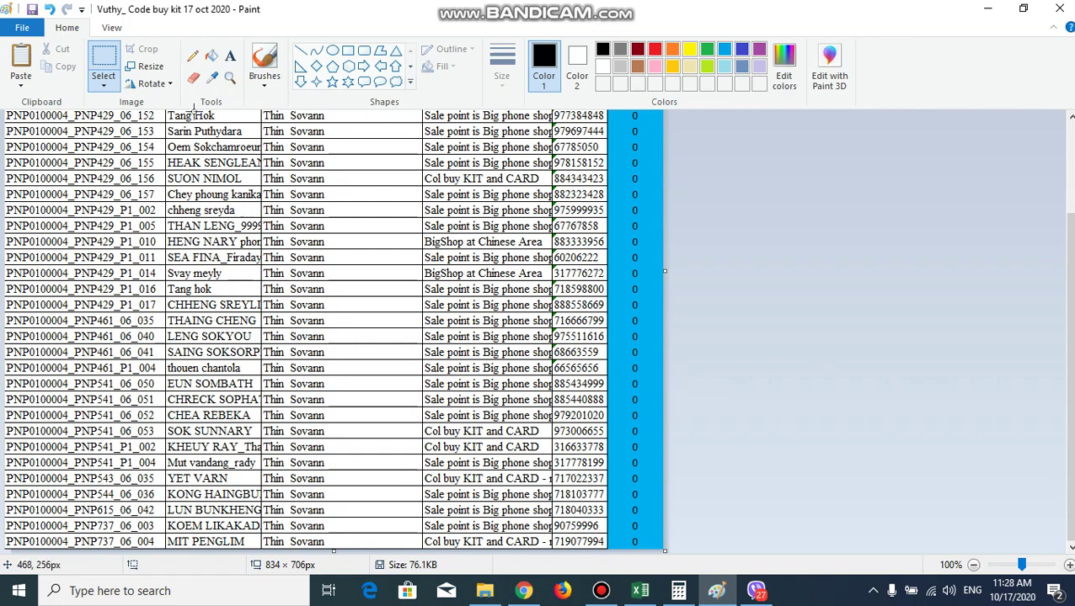
Save the picture as a new PNG in Oct 2020, prefixed with the staff owner's name
click(42, 31)
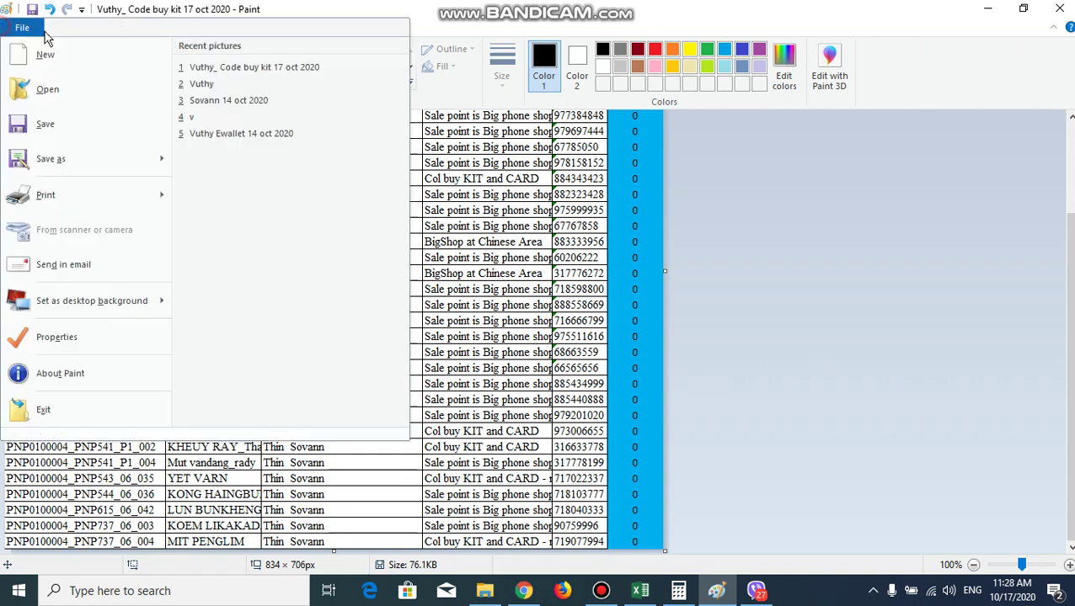
click(67, 160)
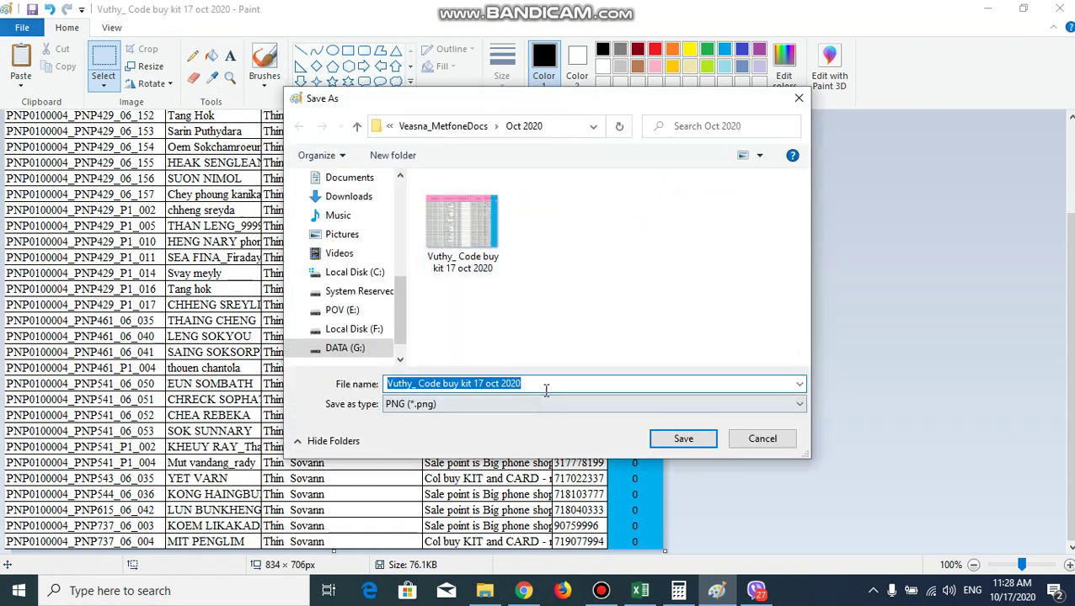
click(408, 384)
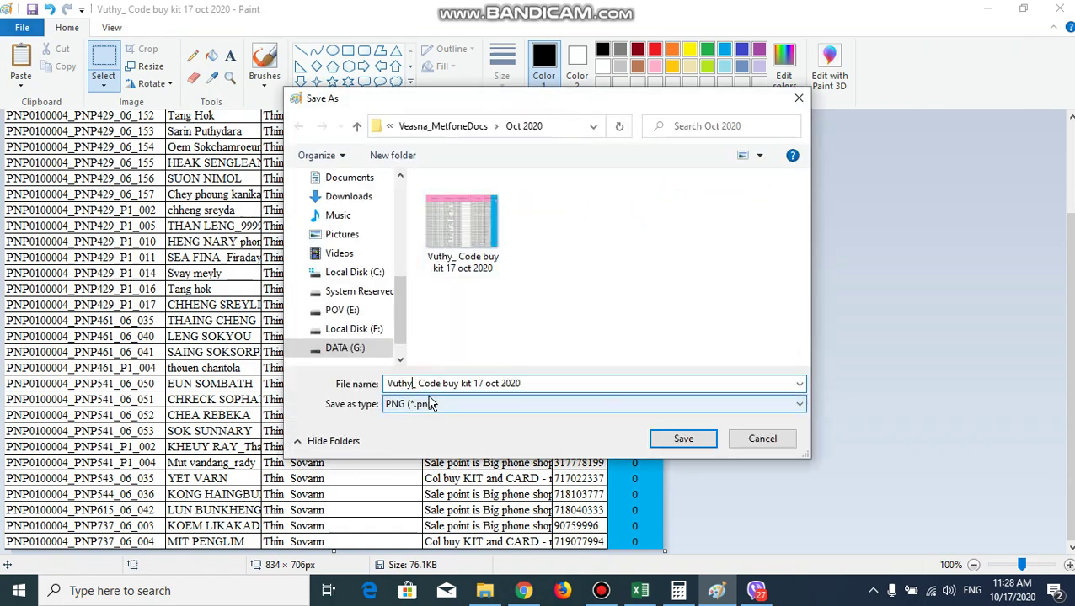
key(BackSpace)
key(BackSpace)
key(BackSpace)
key(BackSpace)
key(BackSpace)
text(So)
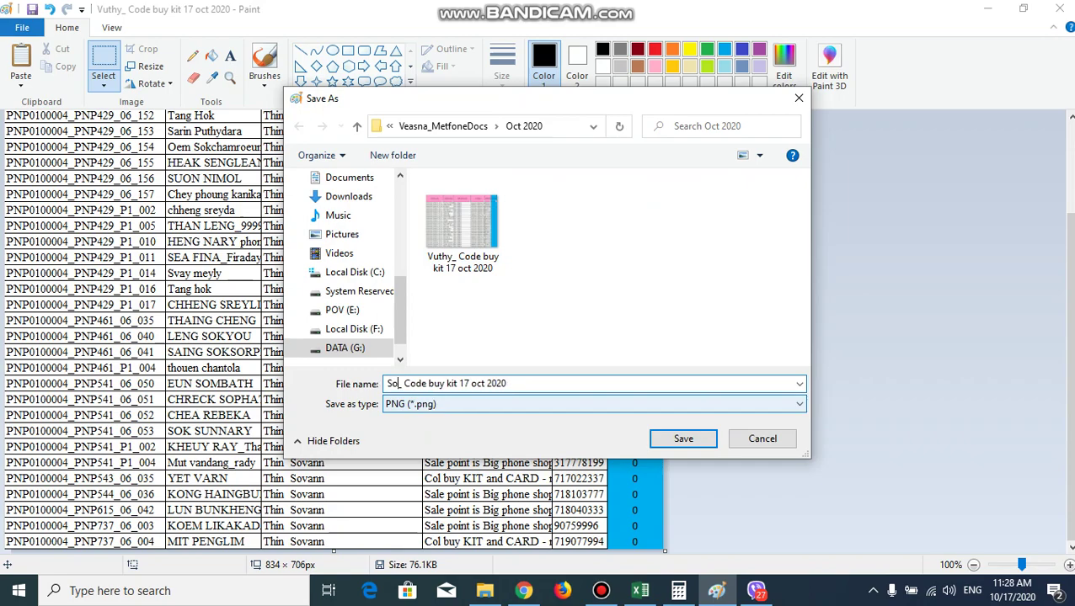
text(vann)
key(Return)
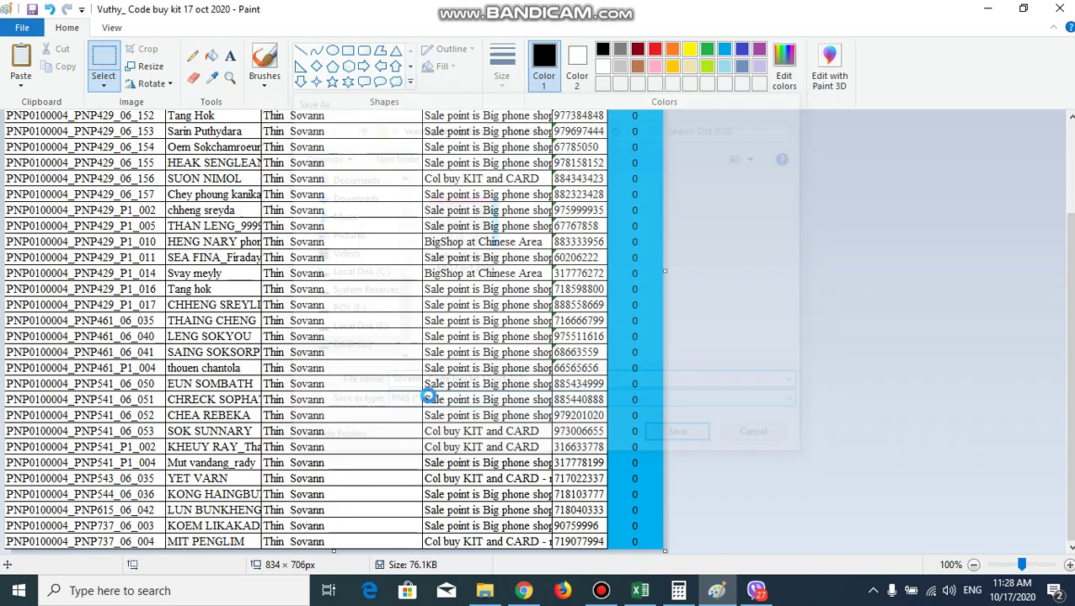
key(alt+Tab)
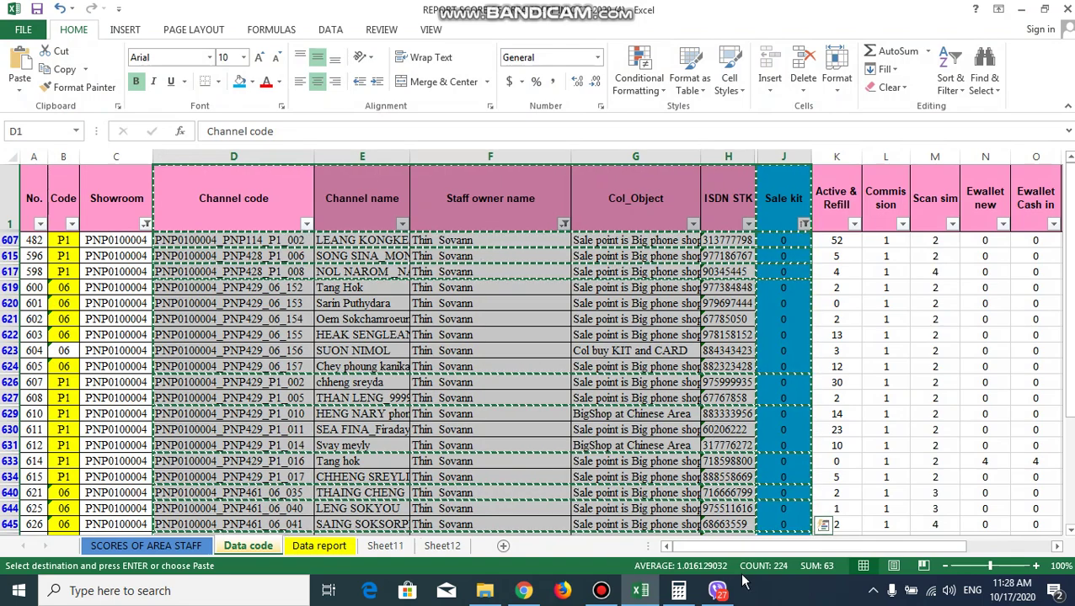
Drag the new staff-owner PNG from Oct 2020 into the PNP03- NEW AREASTAFF Viber chat
key(alt+Tab)
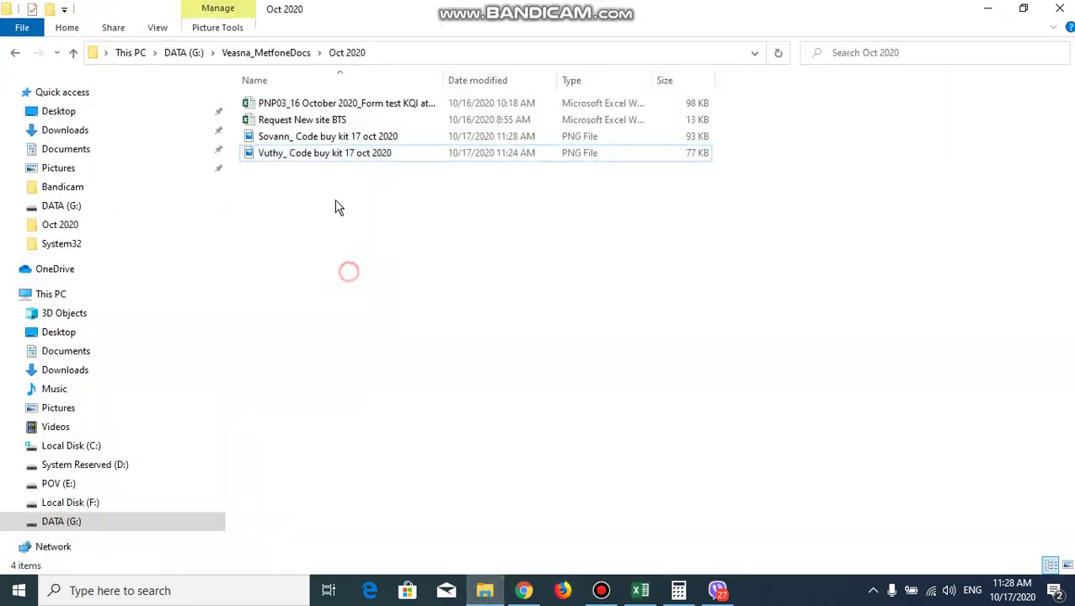
mouse_move(300, 138)
mouse_down()
mouse_move(633, 412)
mouse_move(540, 488)
mouse_up()
click(441, 554)
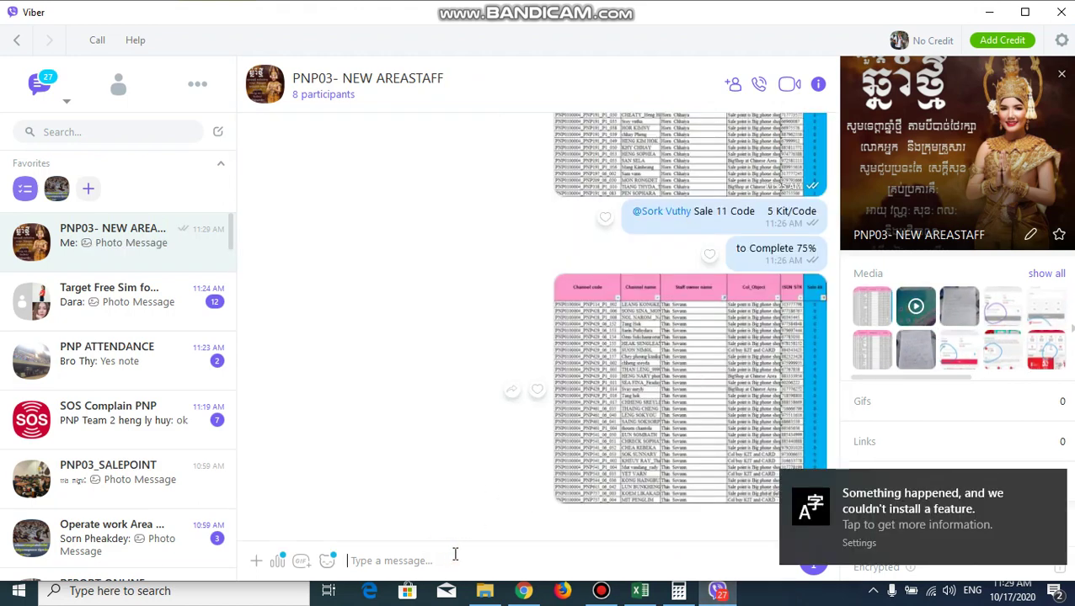
text(@)
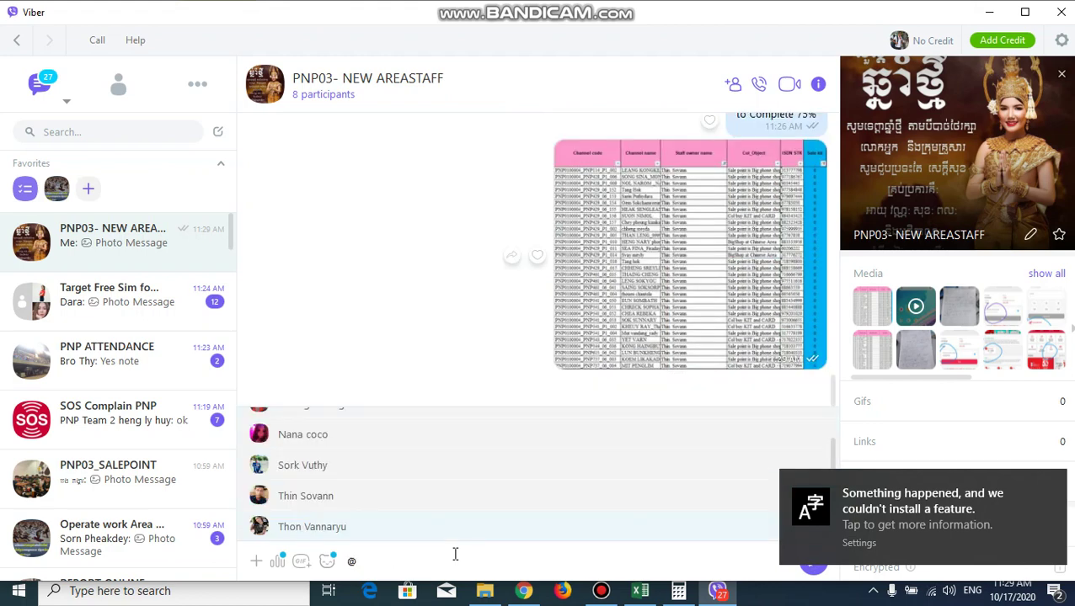
key(Return)
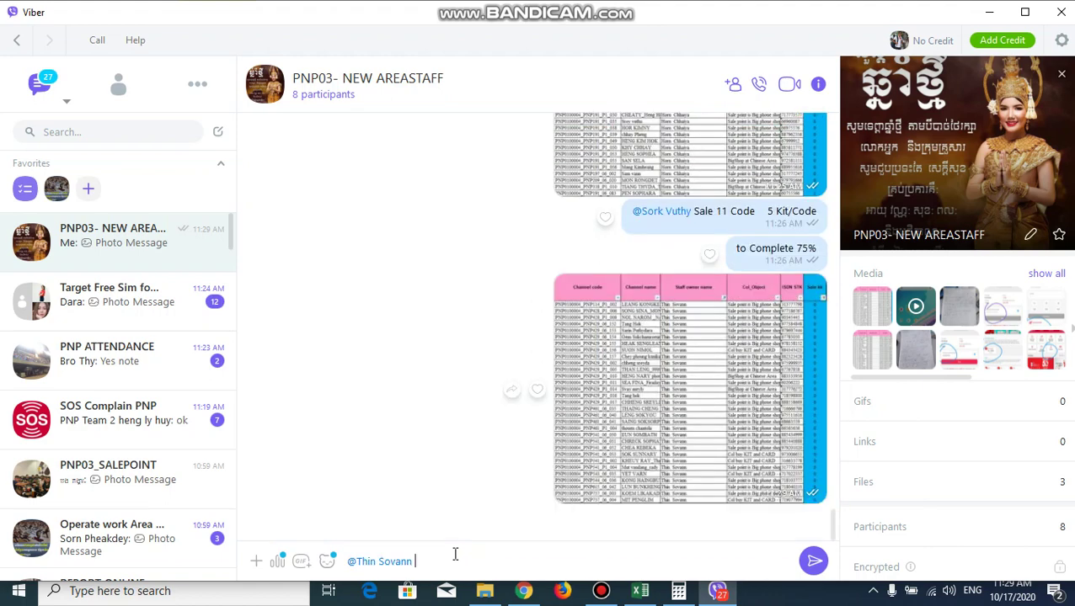